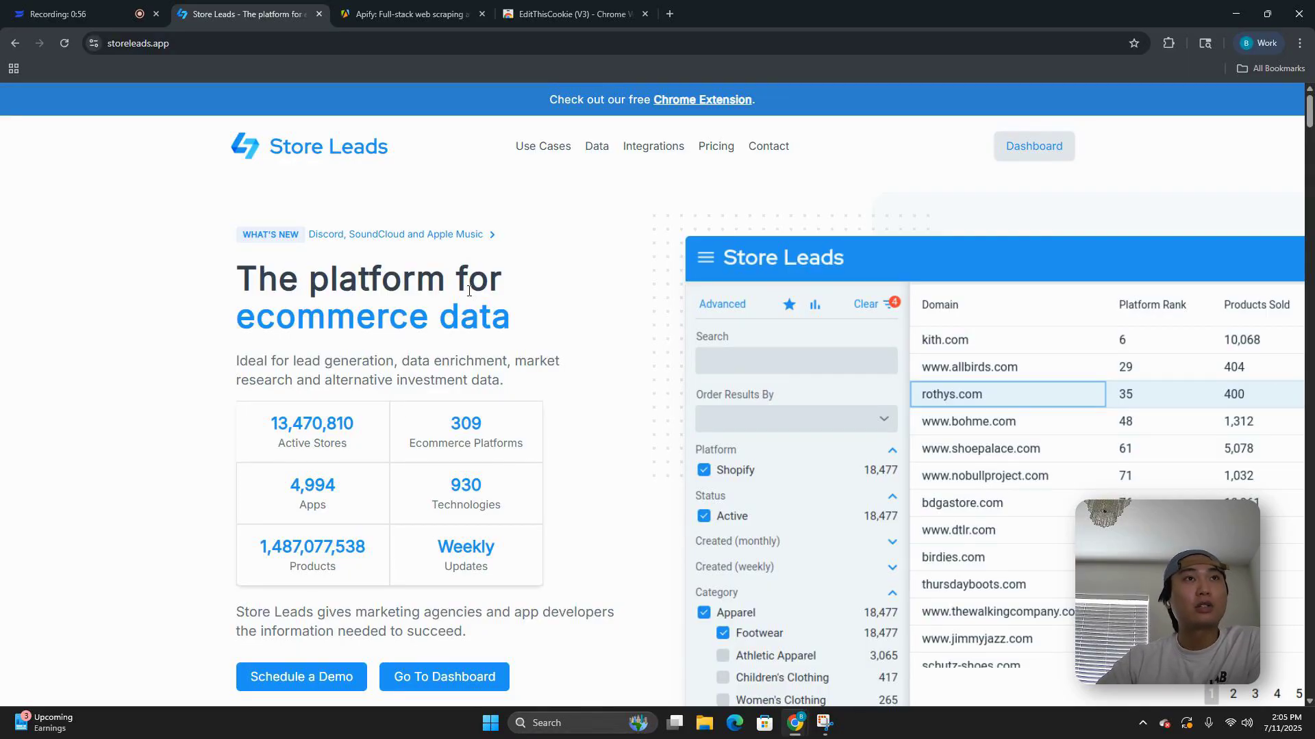
Step: Check the Store Leads pricing plans and return to the homepage
left_click(717, 148)
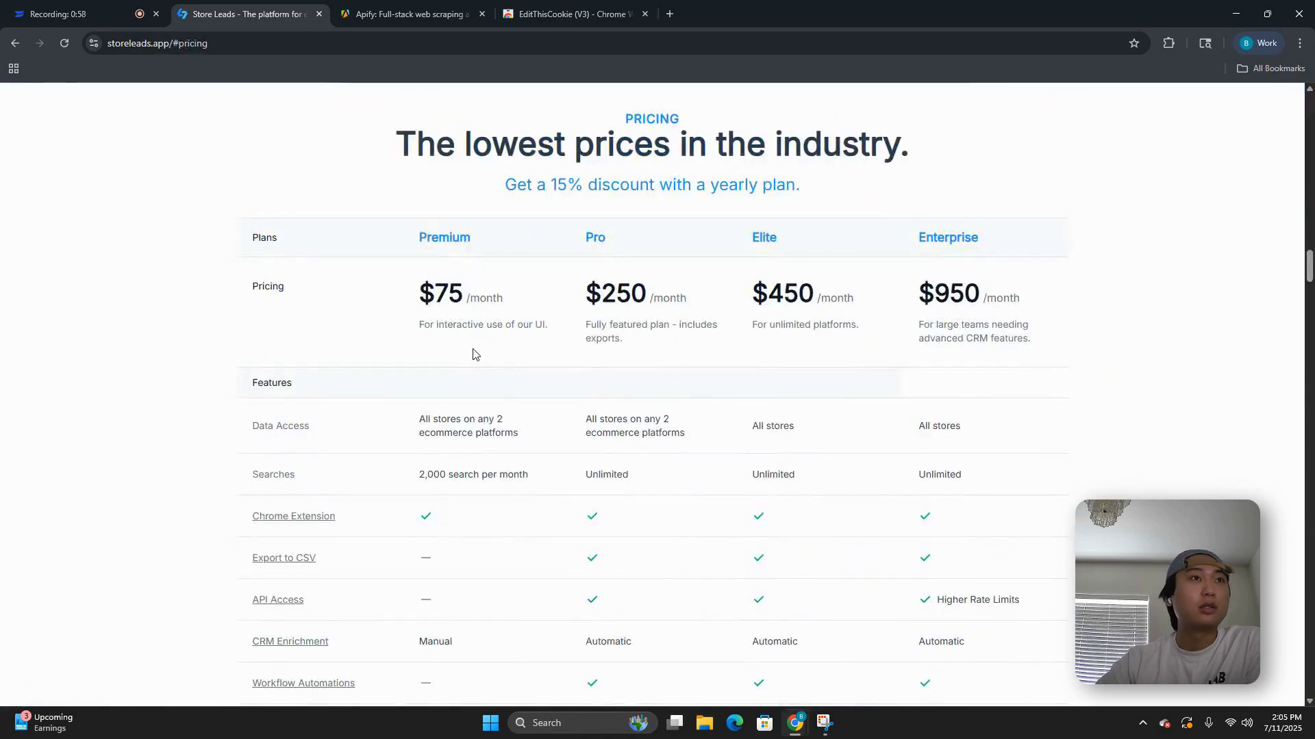
left_click(14, 45)
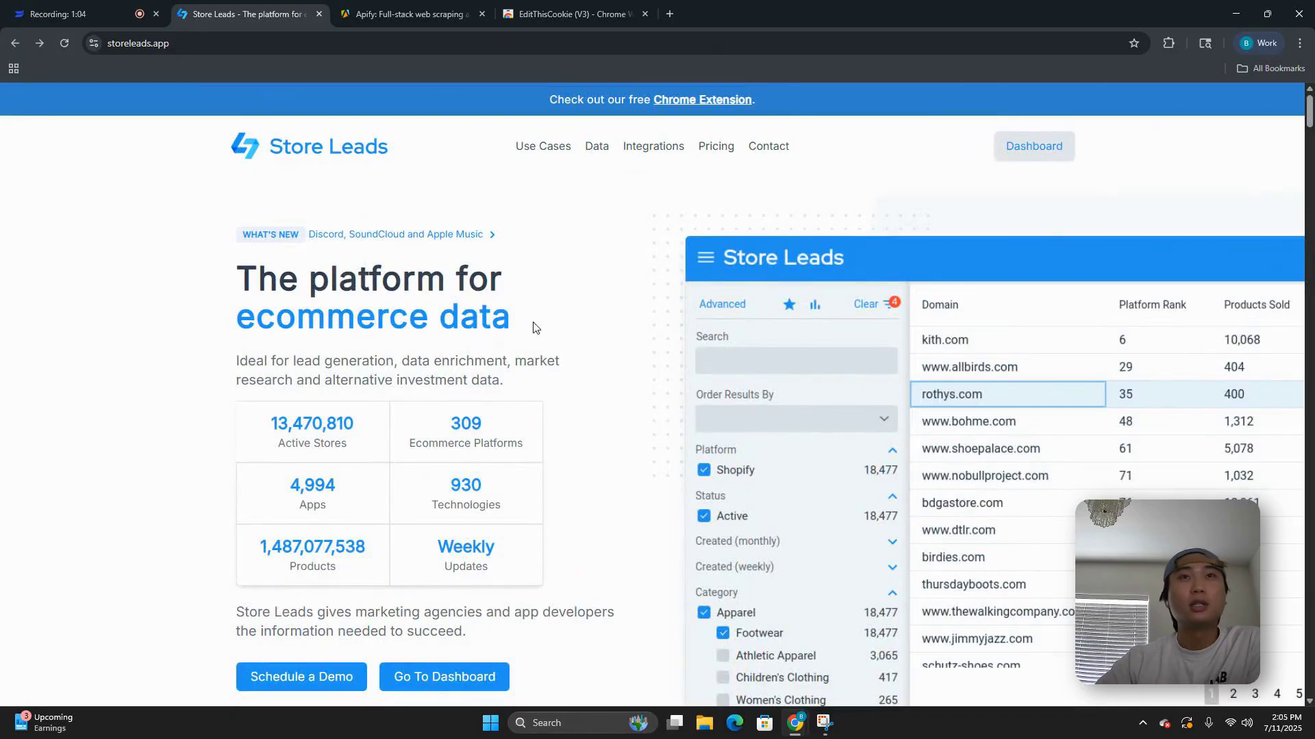
Step: Open the Store Leads dashboard and filter the stores by the Shopify platform
left_click(1033, 147)
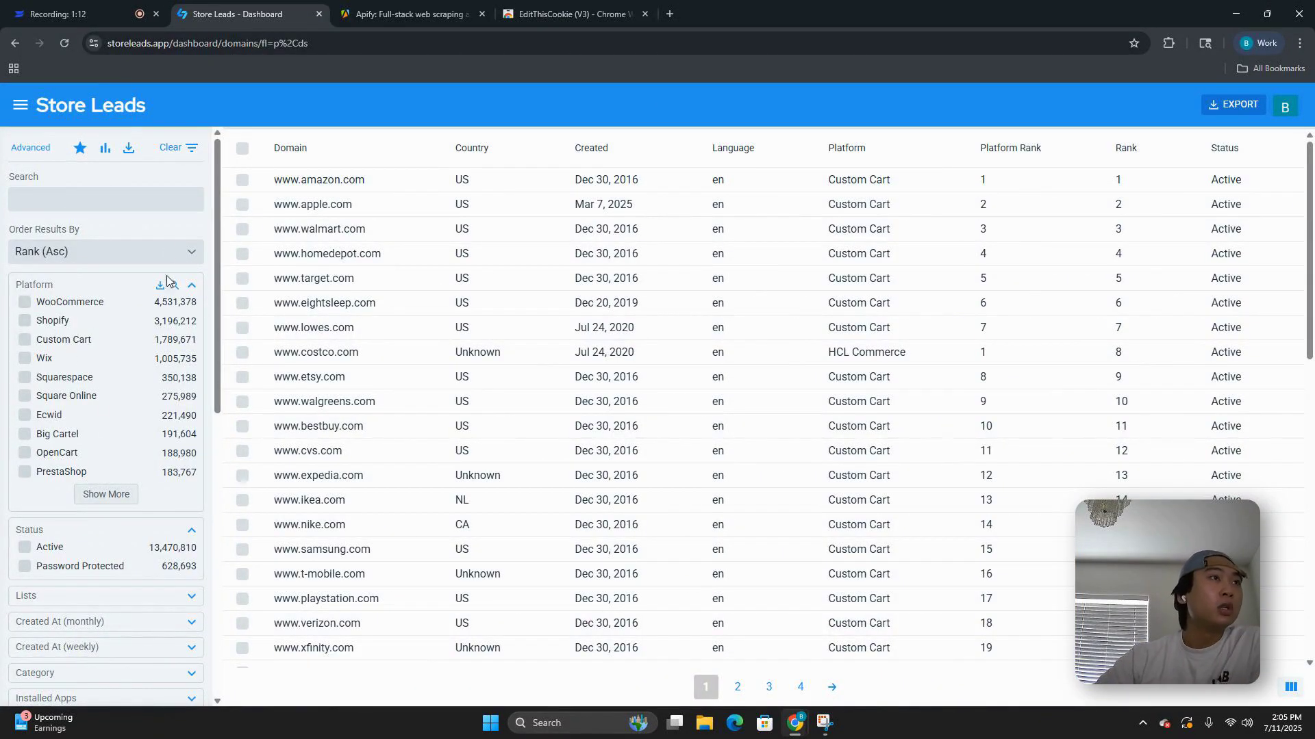
left_click(26, 321)
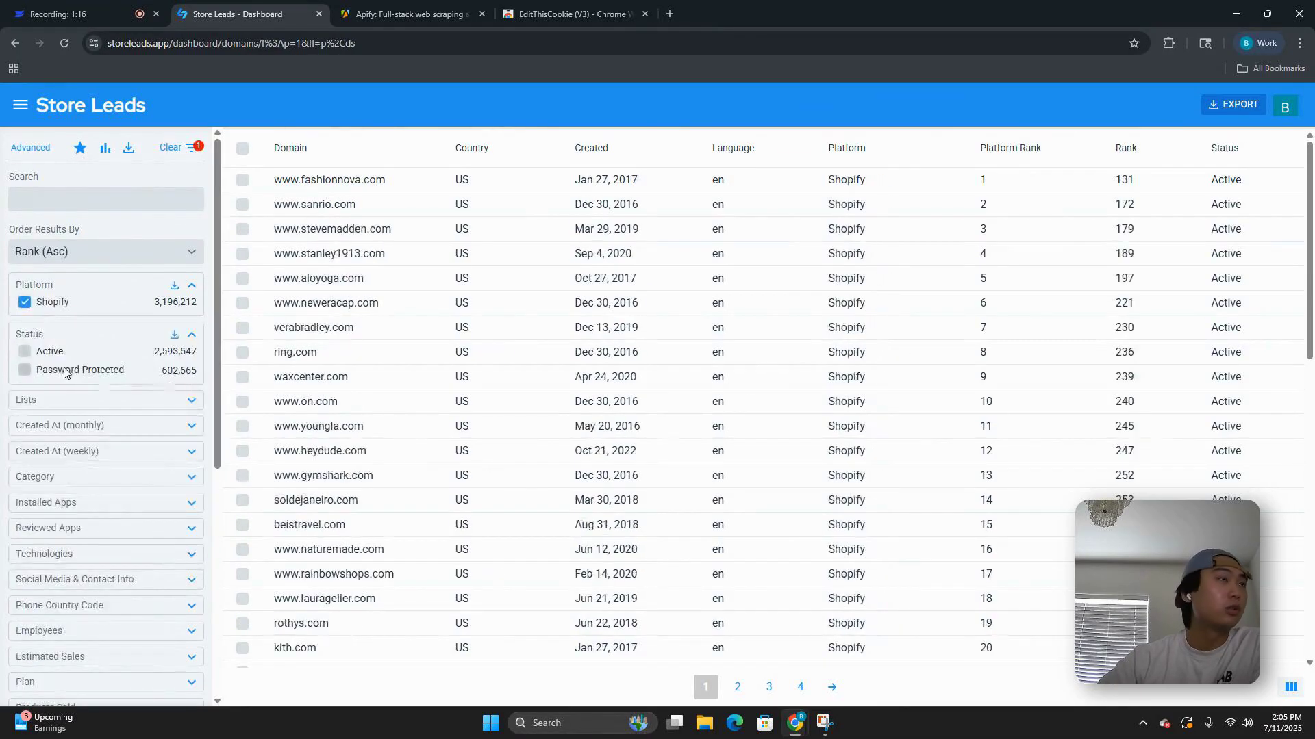
Step: Filter the Shopify stores by the Apparel category and its Footwear subcategory
scroll(117, 409, "down", 2)
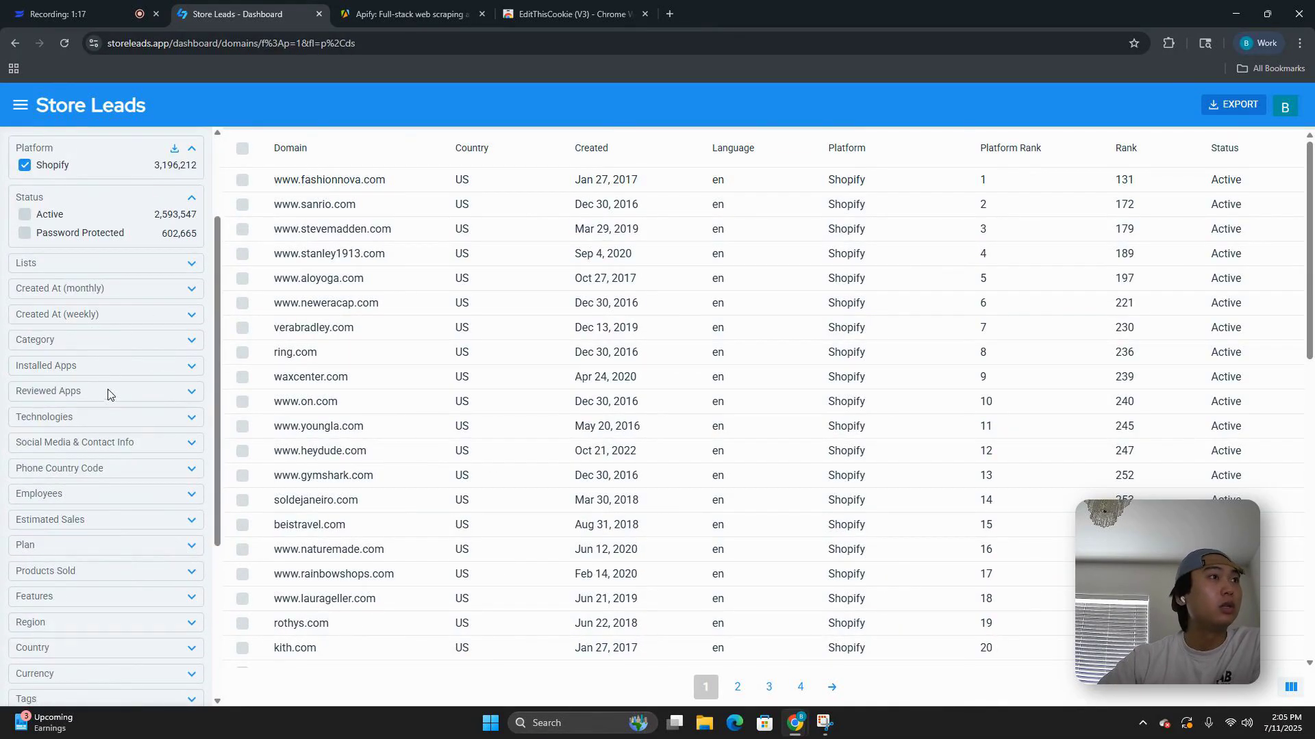
left_click(73, 346)
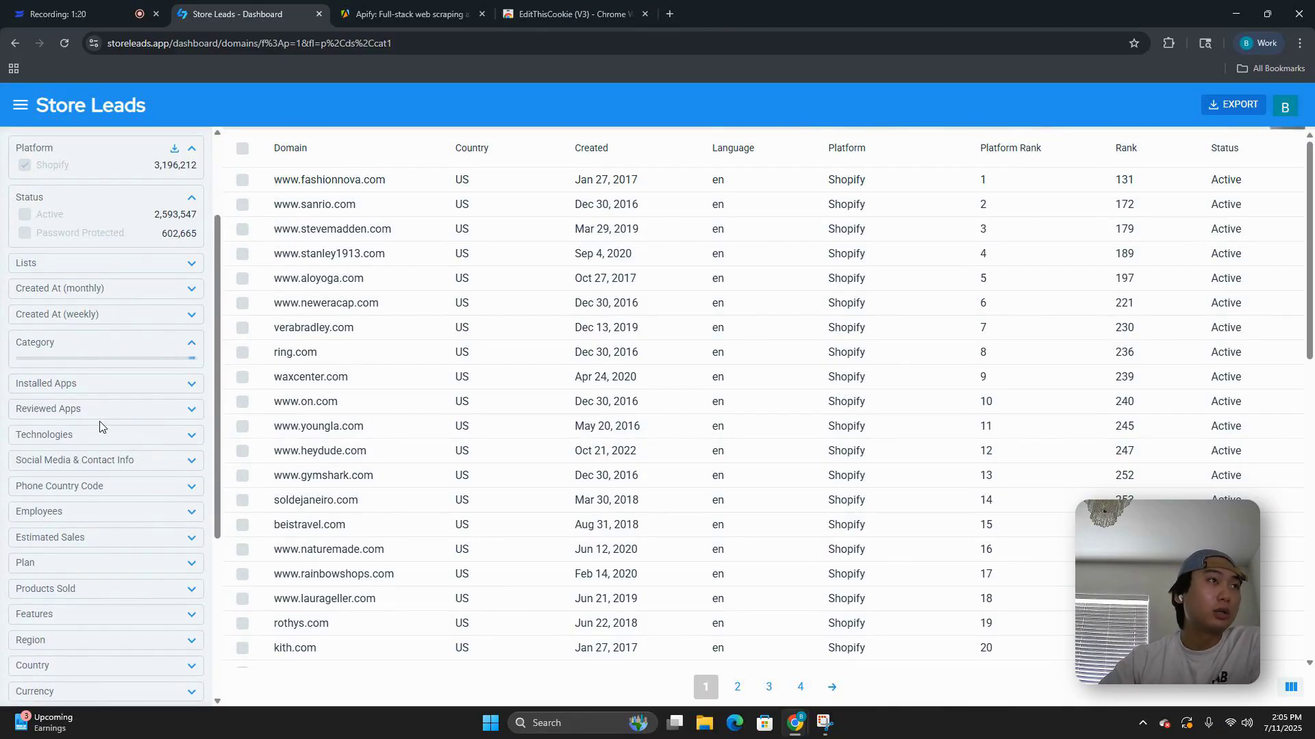
left_click(106, 457)
scroll(123, 446, "down", 5)
scroll(123, 446, "down", 5)
scroll(123, 446, "up", 10)
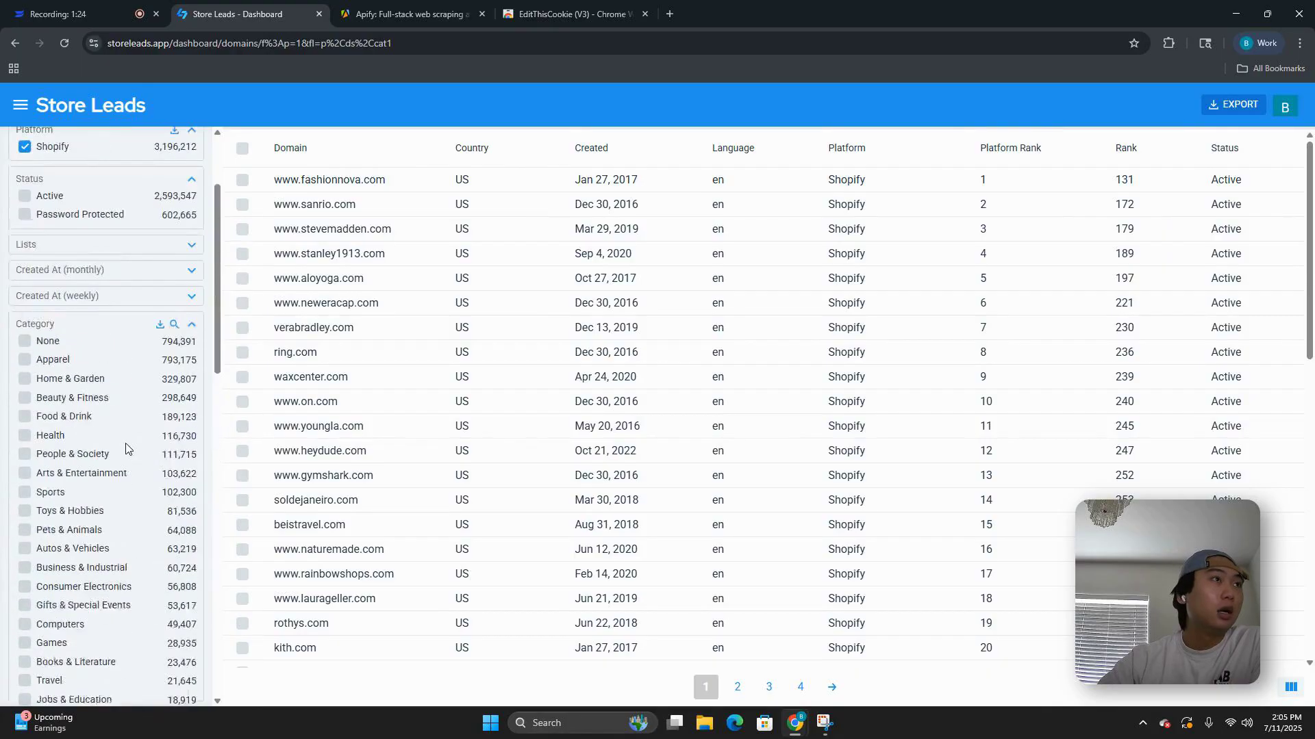
left_click(27, 379)
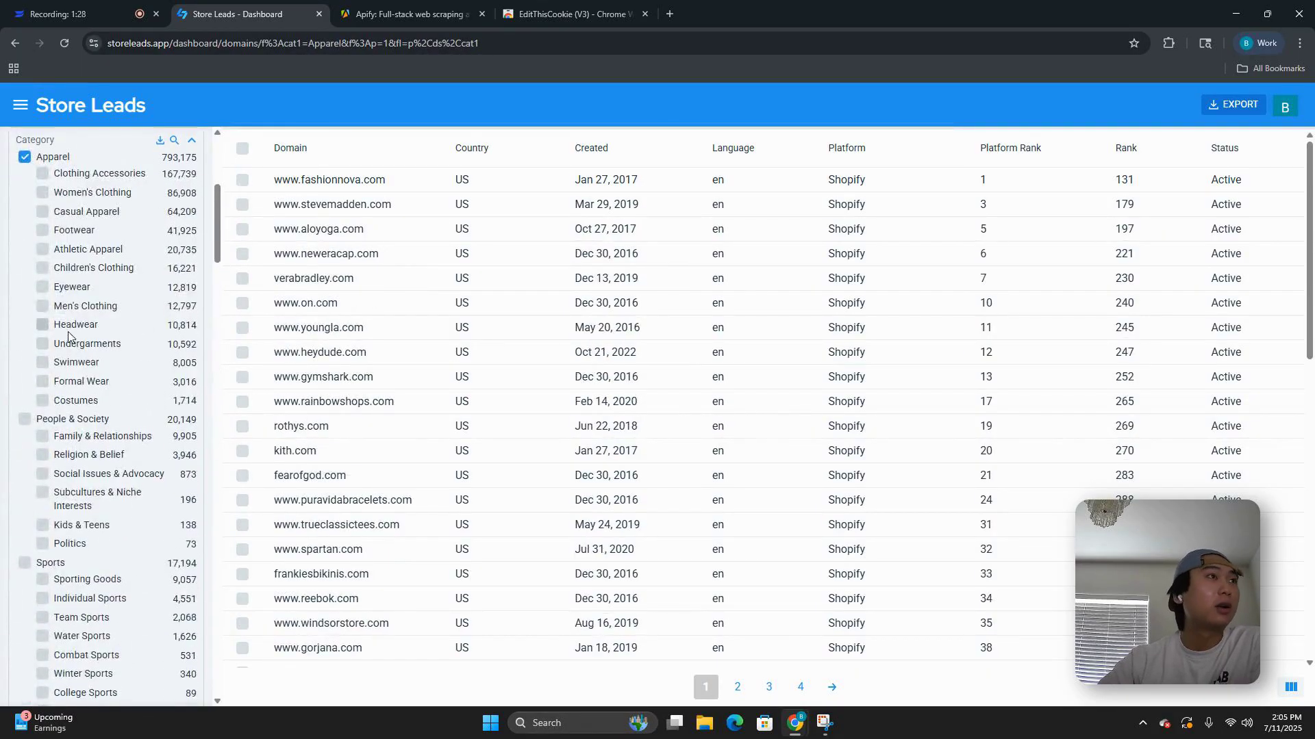
scroll(65, 339, "up", 2)
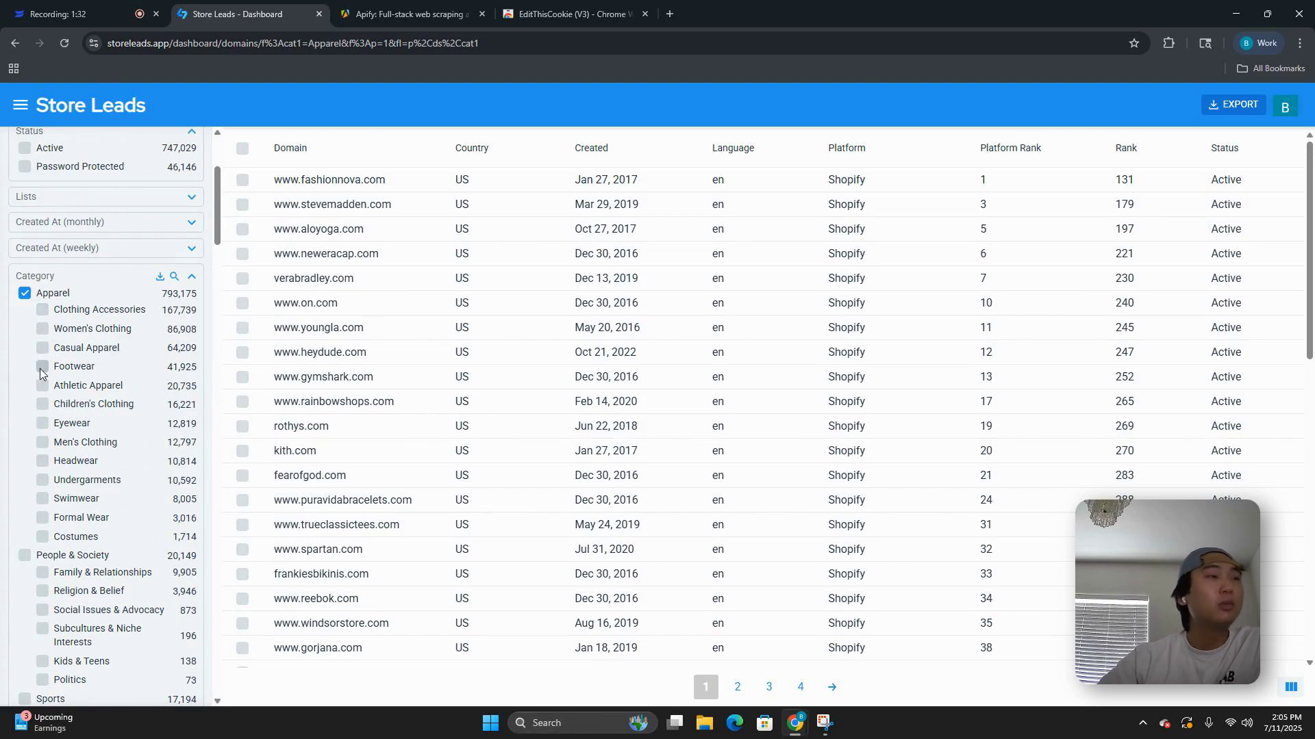
left_click(42, 367)
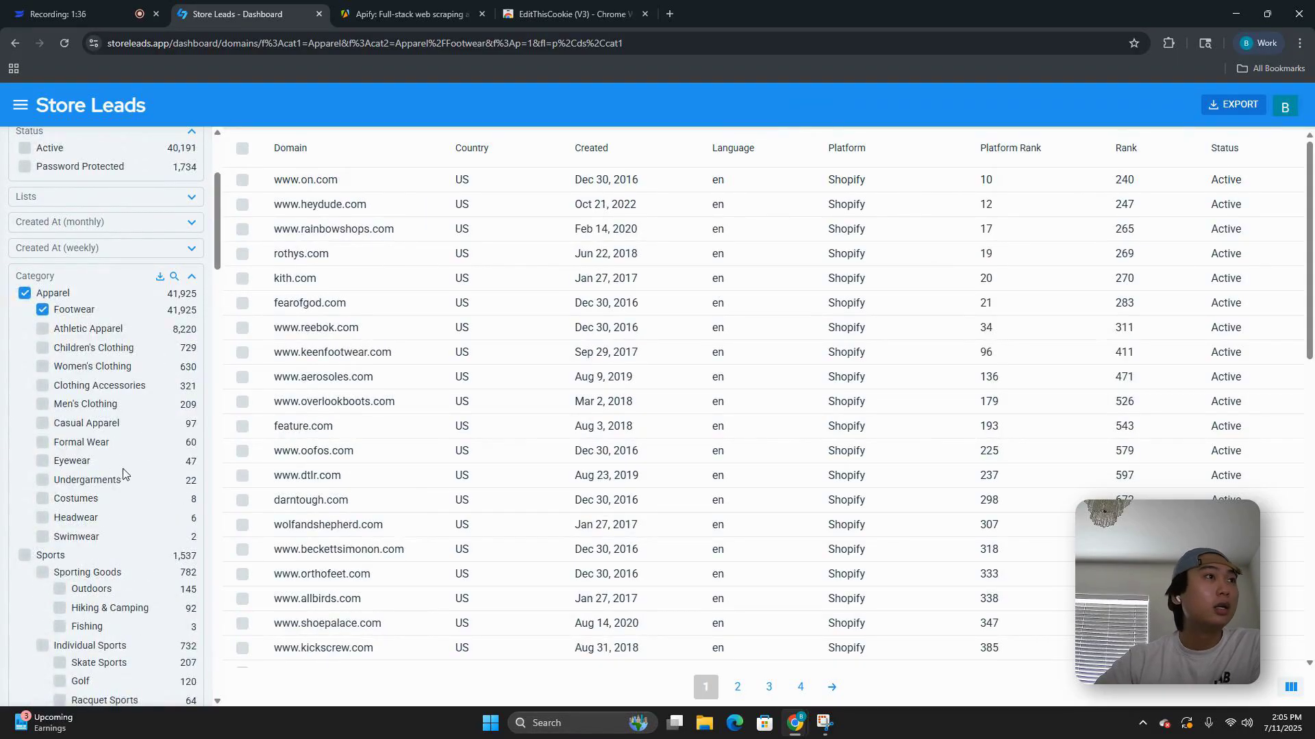
Step: Filter the footwear stores by the 10 - 24 employee range, and replace that range with 25 - 49
scroll(111, 464, "down", 8)
scroll(72, 400, "up", 5)
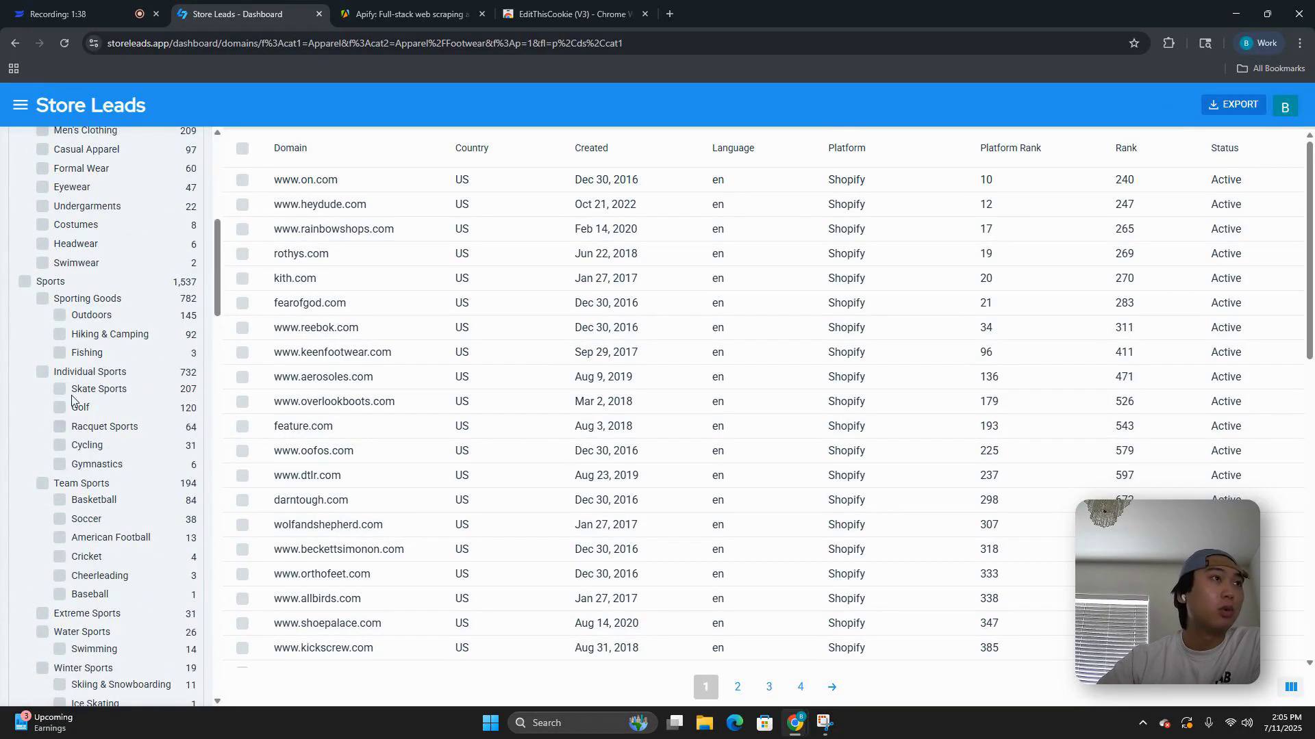
scroll(107, 394, "down", 2)
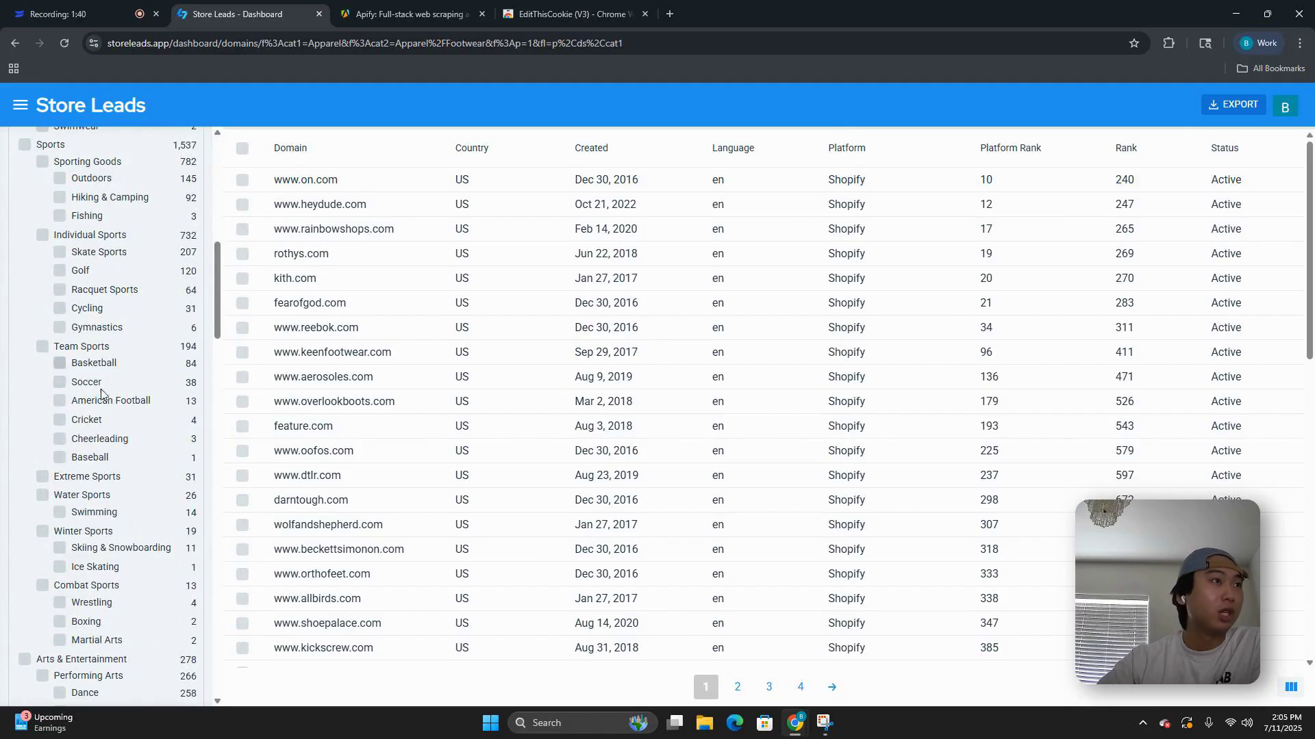
scroll(98, 389, "down", 4)
scroll(125, 470, "down", 20)
scroll(124, 470, "up", 3)
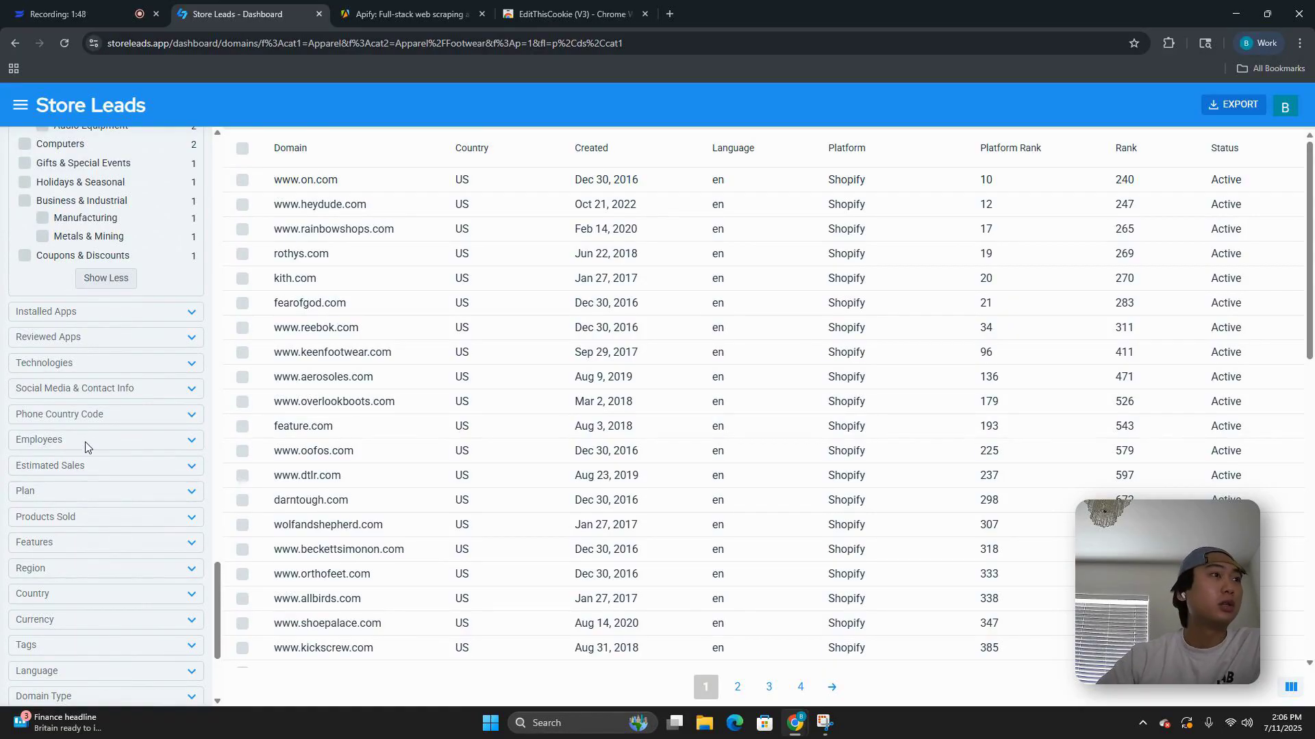
left_click(85, 440)
scroll(108, 375, "down", 2)
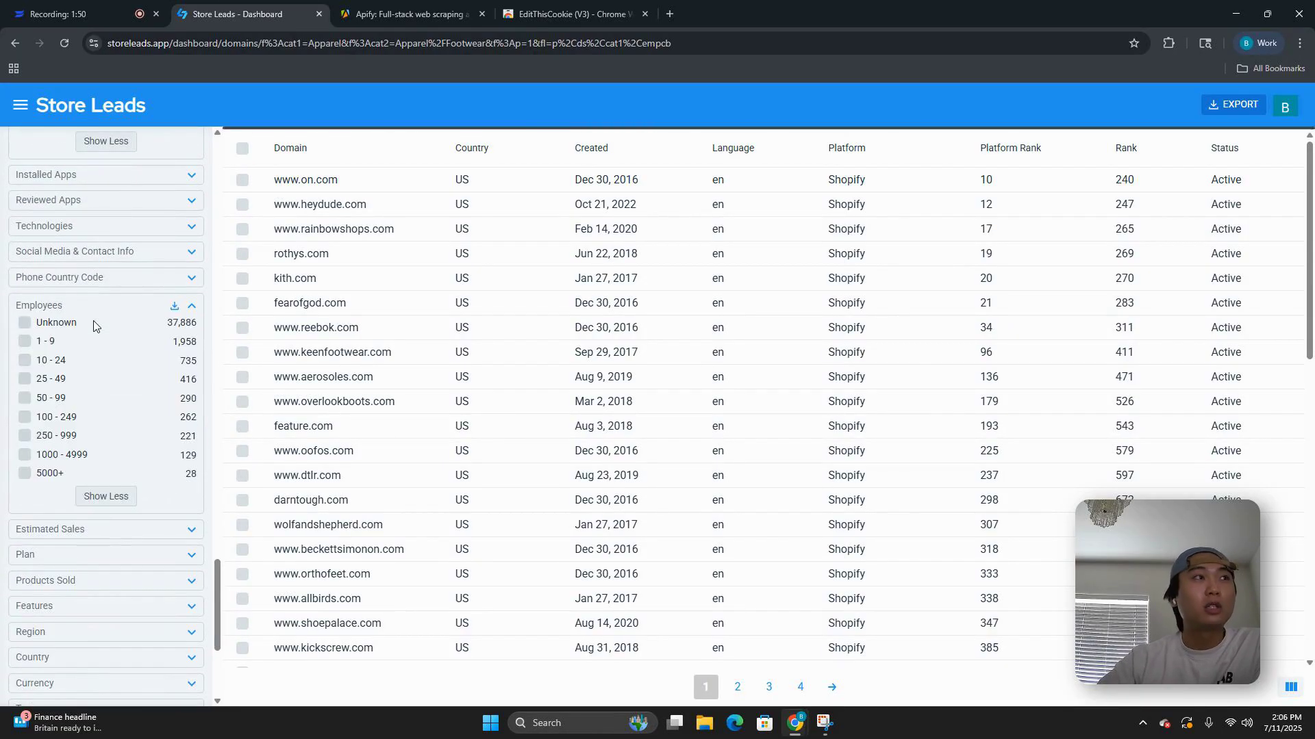
left_click(25, 363)
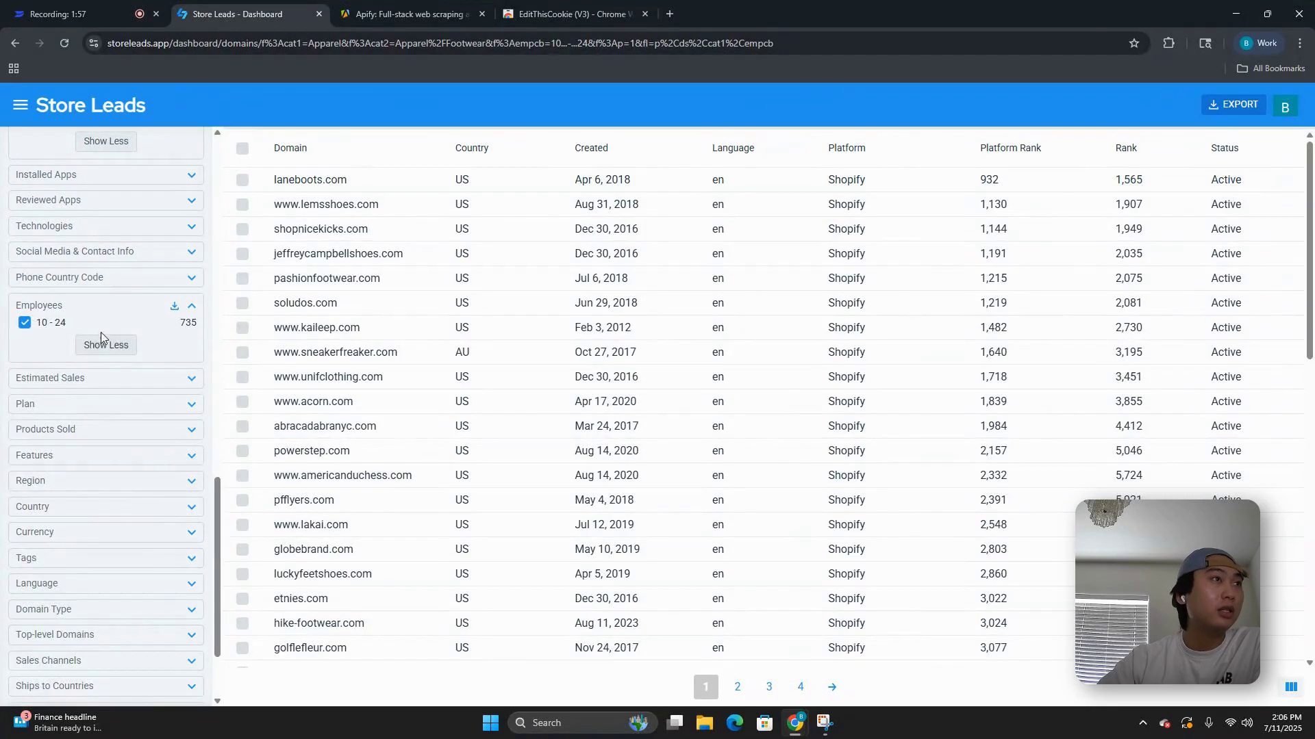
left_click(25, 323)
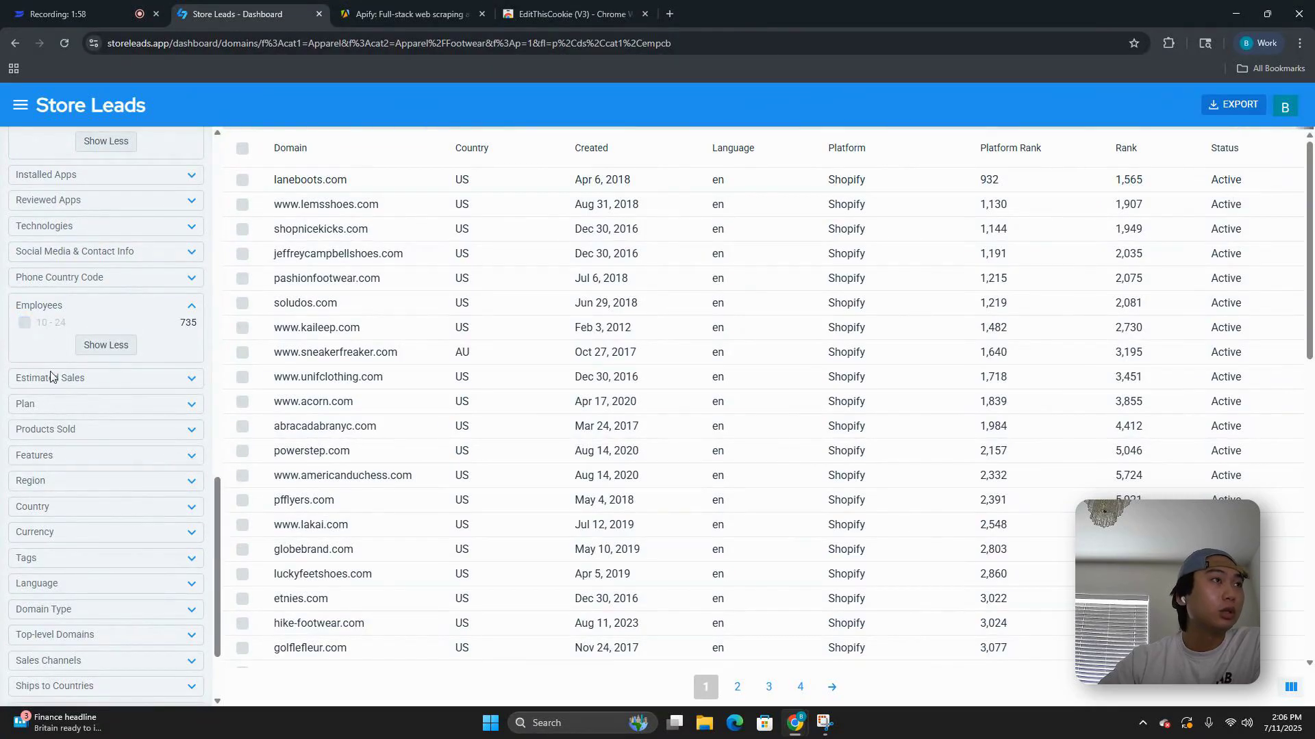
left_click(24, 378)
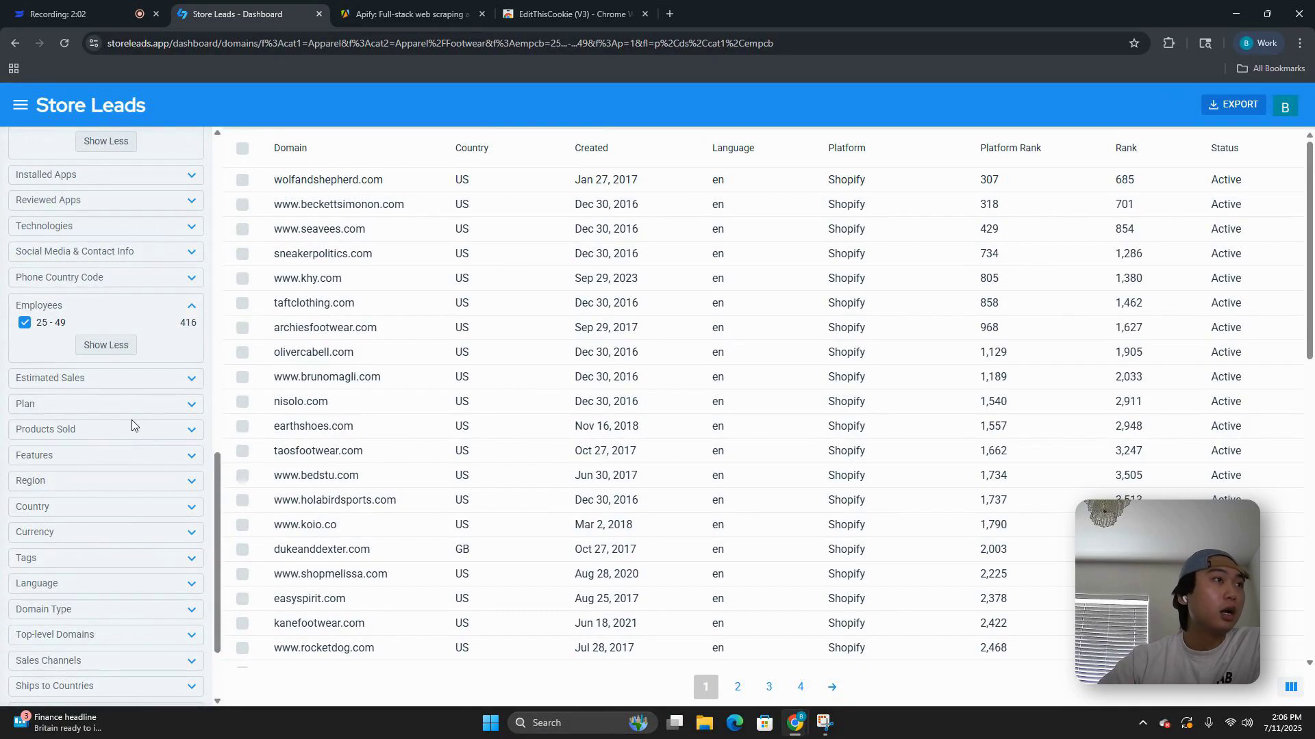
Step: Expand the Technologies filter to show more entries and look through the technologies the matching stores use
scroll(123, 428, "down", 2)
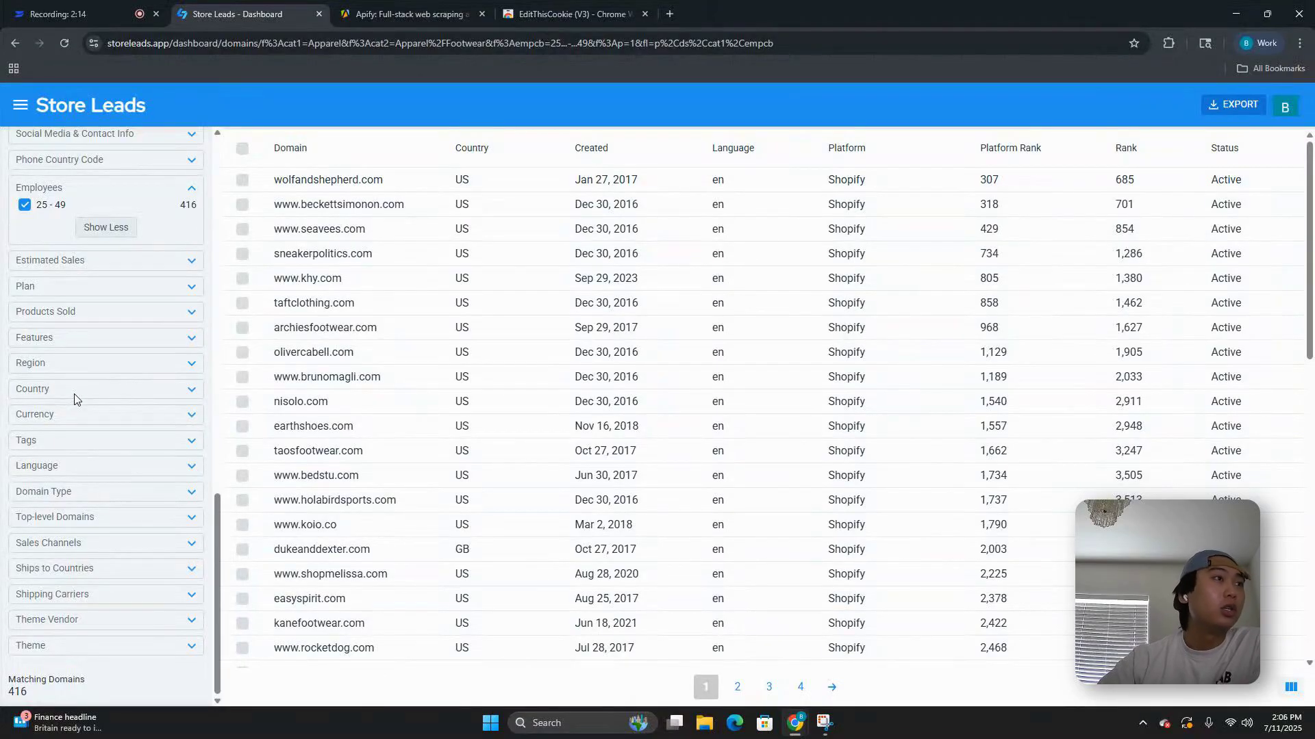
scroll(74, 399, "up", 3)
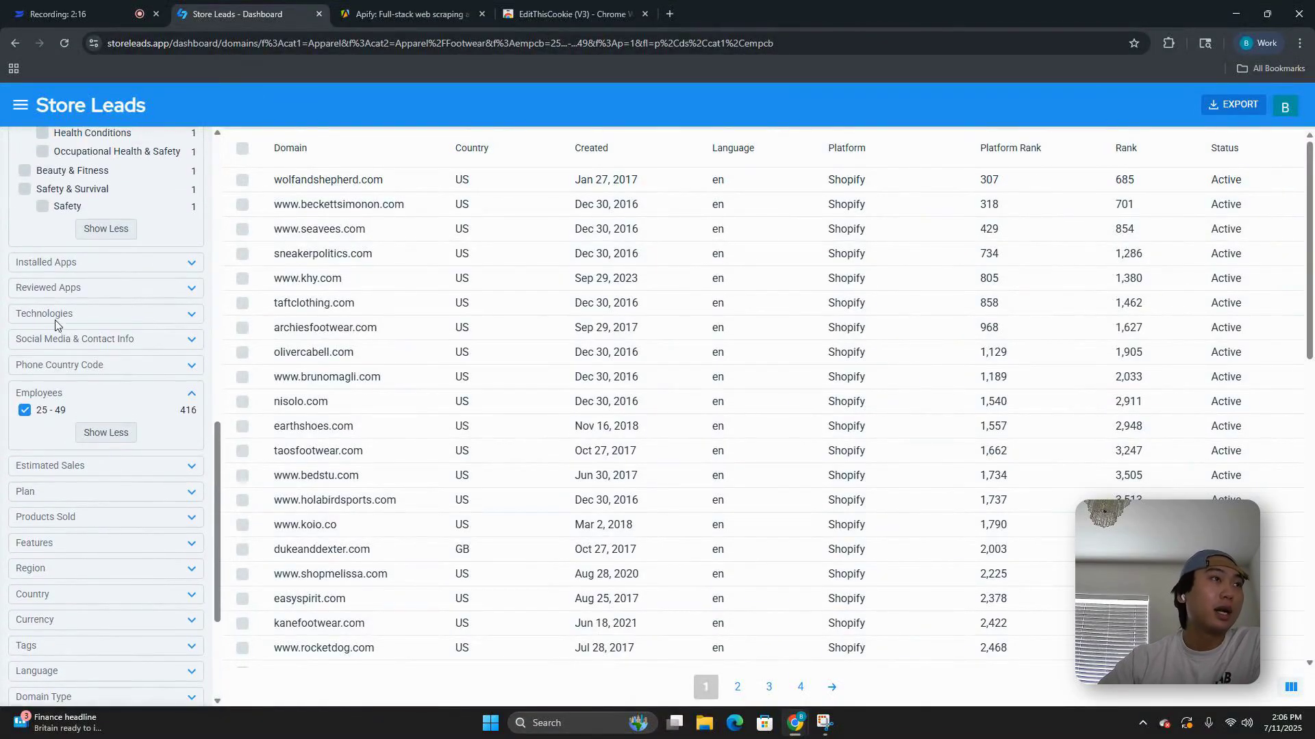
left_click(55, 319)
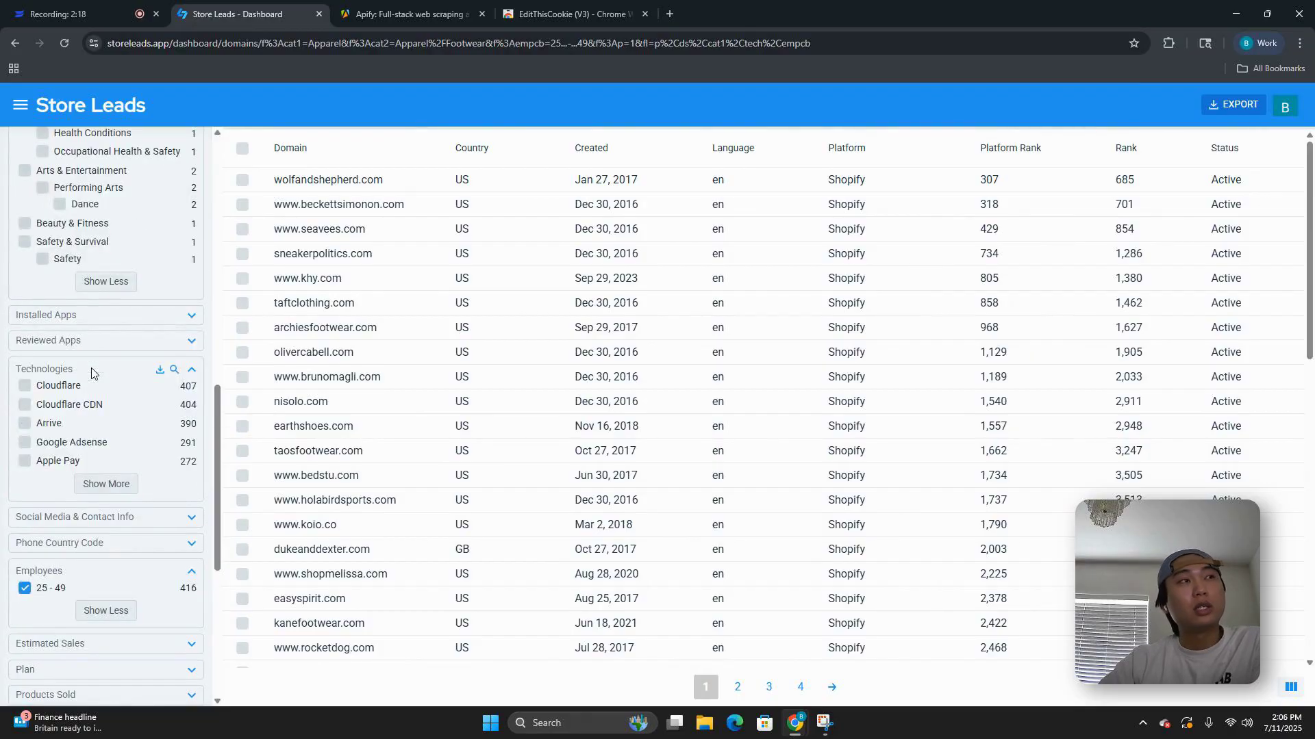
left_click(106, 484)
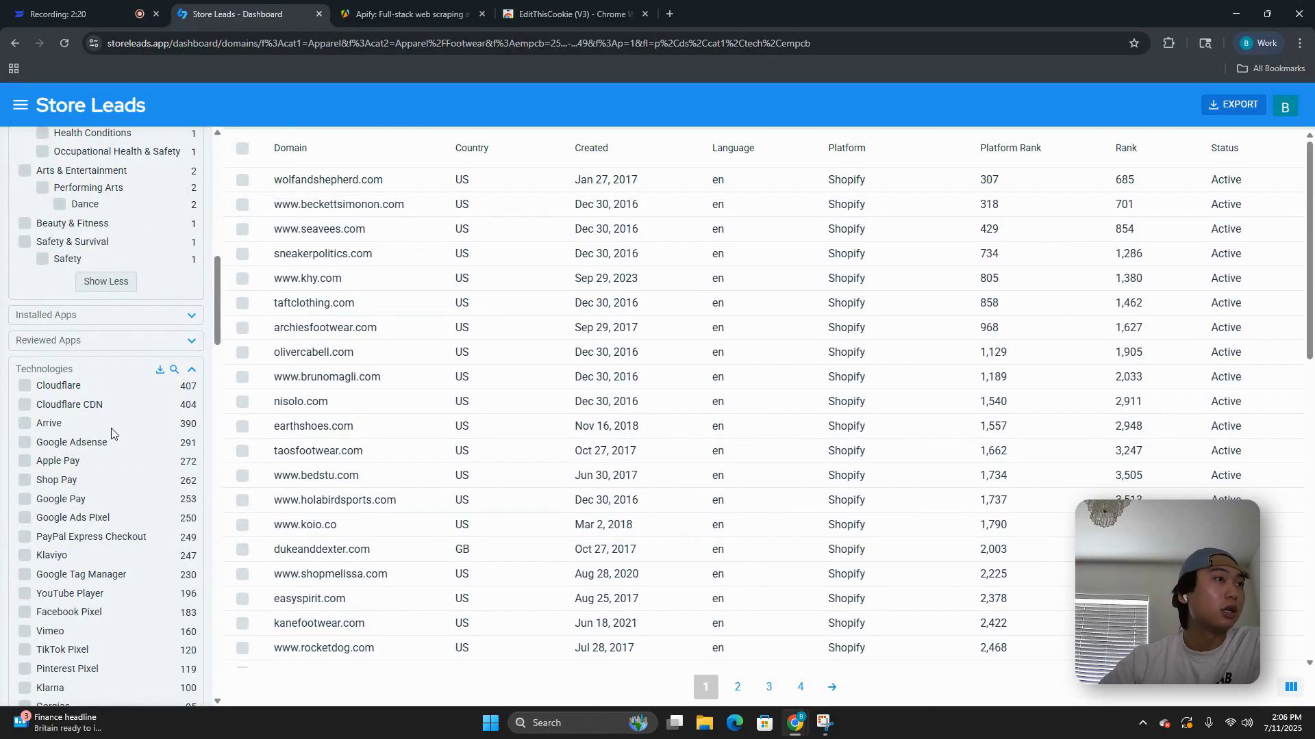
scroll(111, 438, "down", 2)
scroll(89, 438, "down", 4)
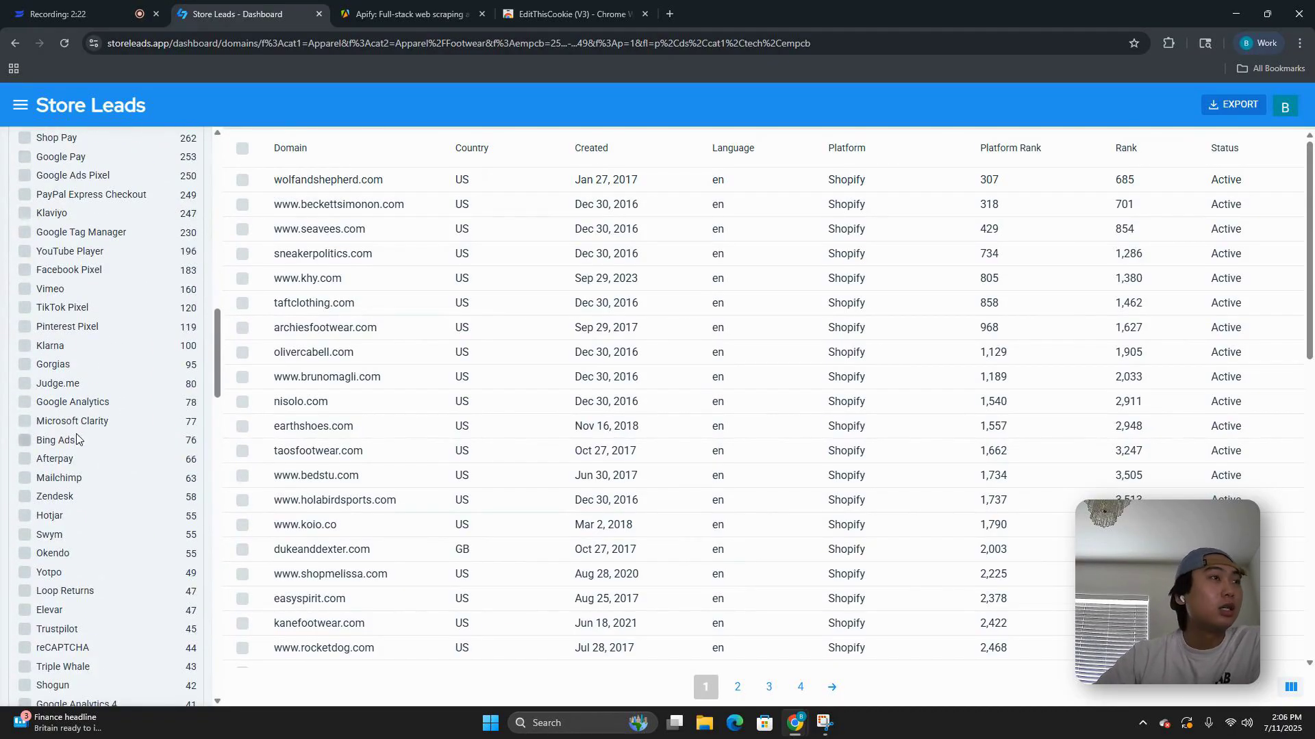
scroll(99, 443, "up", 2)
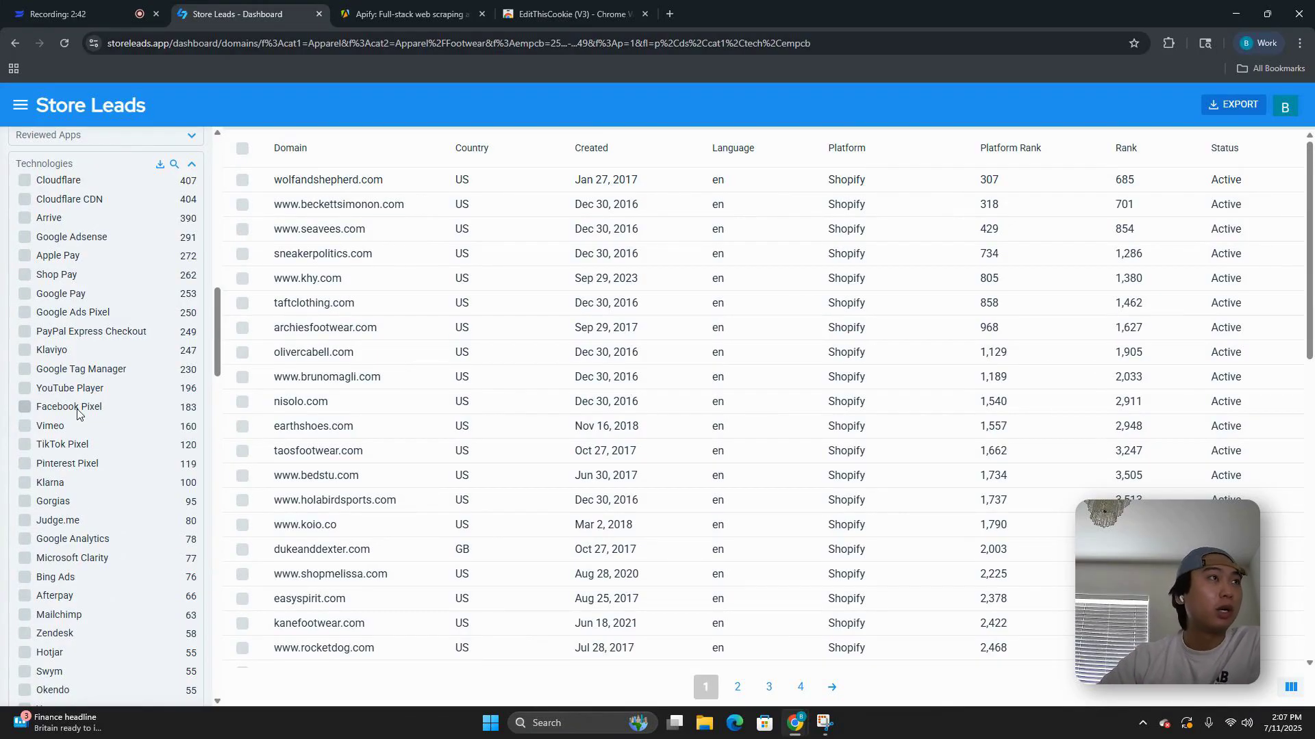
scroll(77, 413, "up", 1)
scroll(80, 421, "down", 3)
scroll(87, 433, "up", 3)
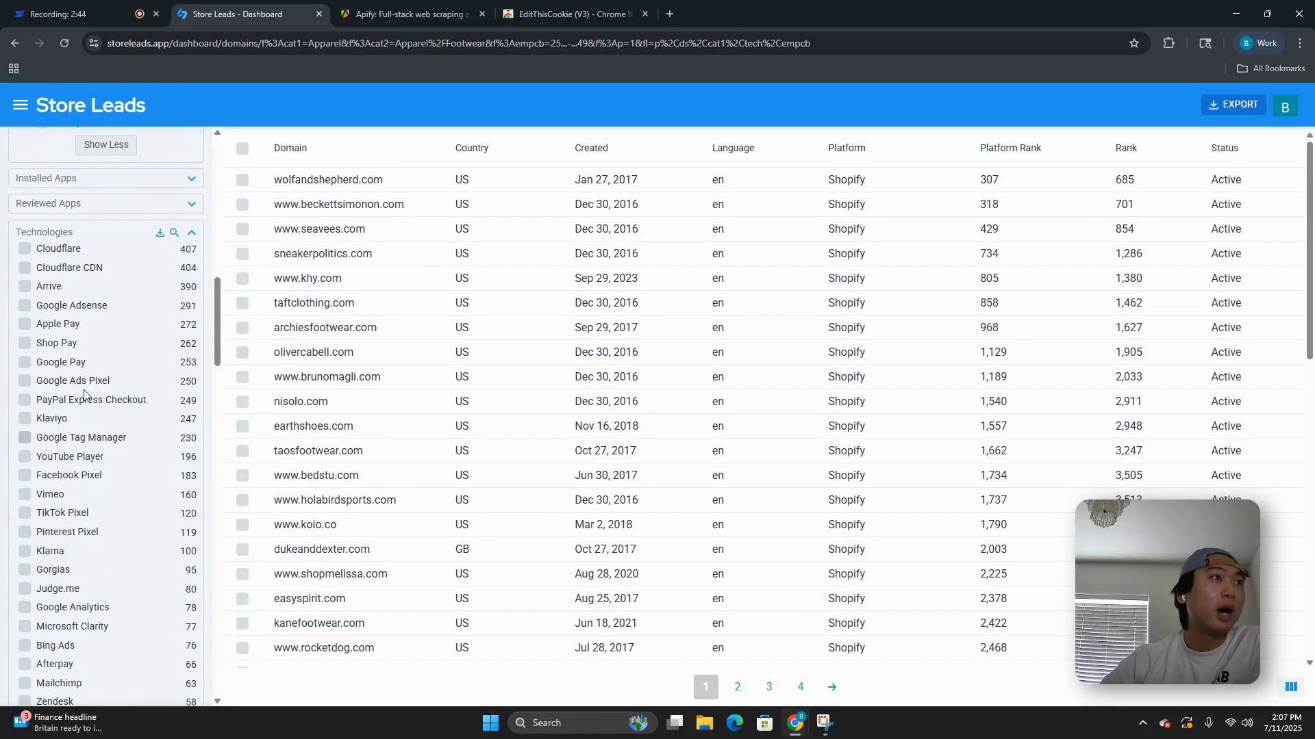
scroll(88, 421, "down", 6)
Step: Review the applied platform, category and employee filters along with the other available filter groups
scroll(117, 513, "up", 15)
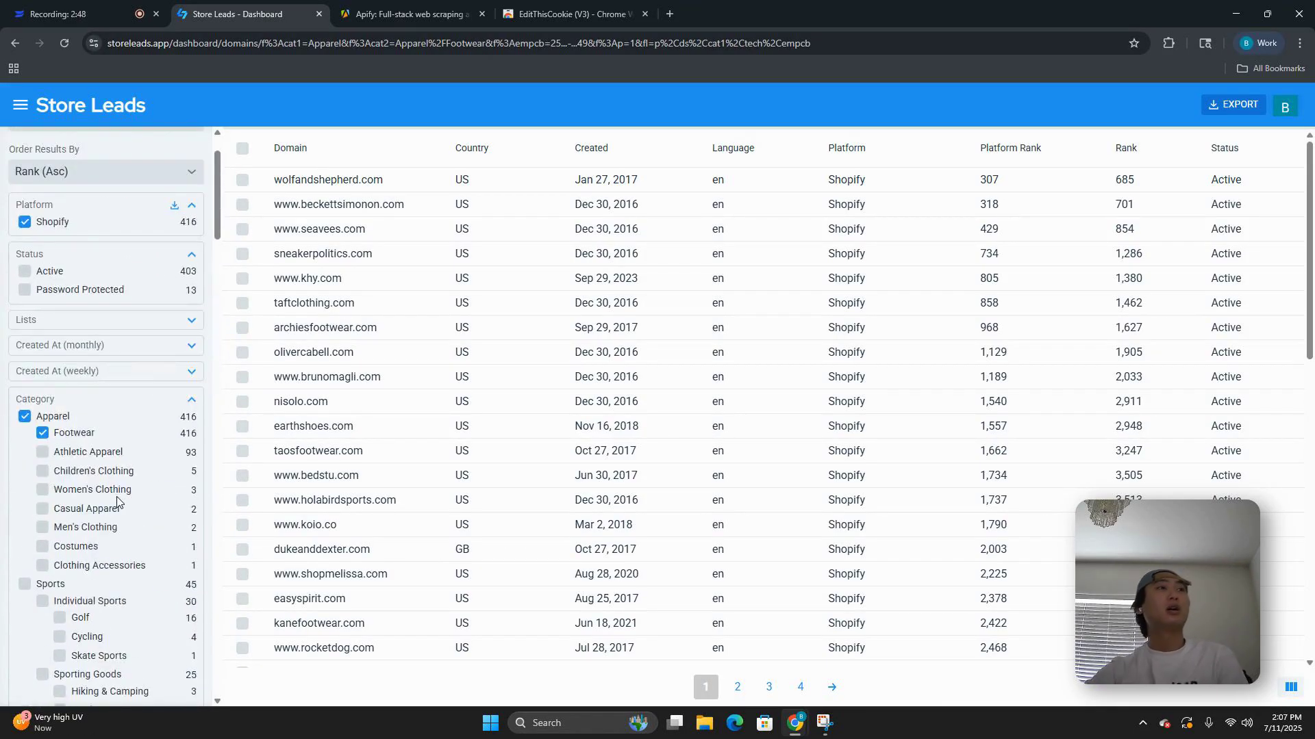
scroll(117, 504, "up", 2)
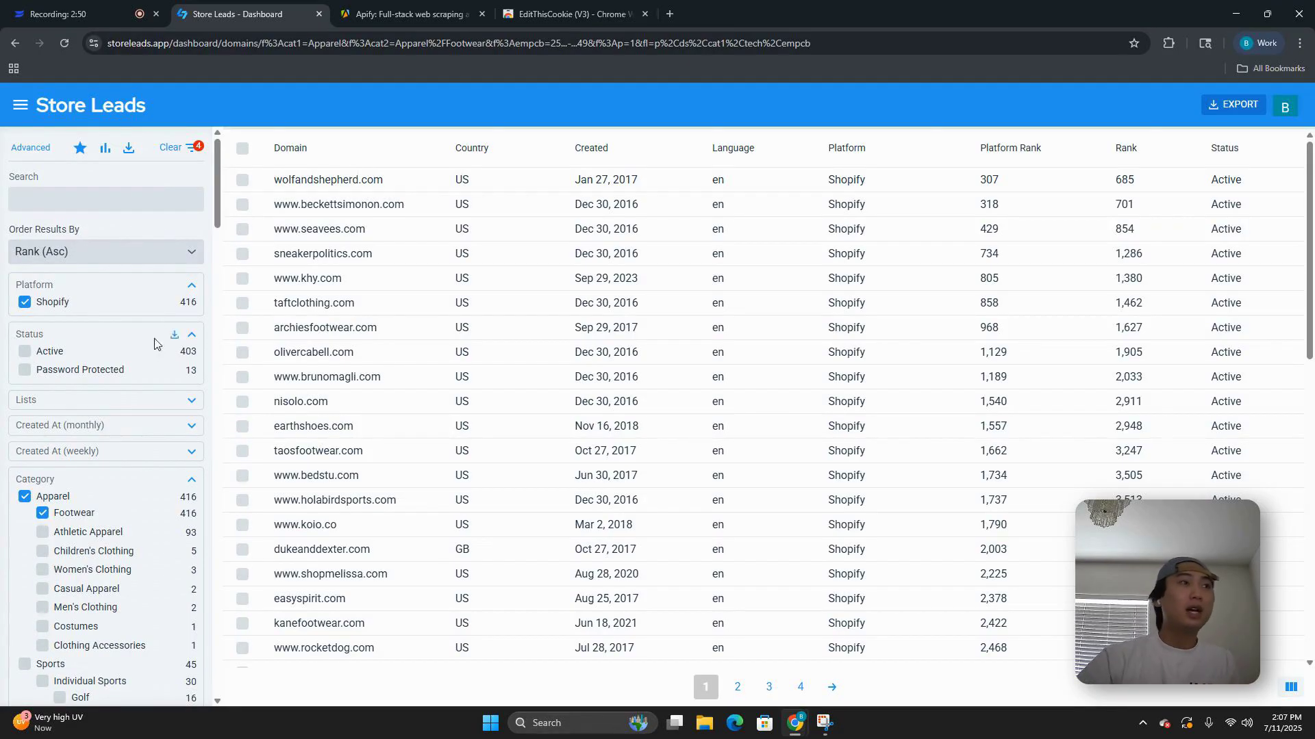
scroll(126, 421, "down", 18)
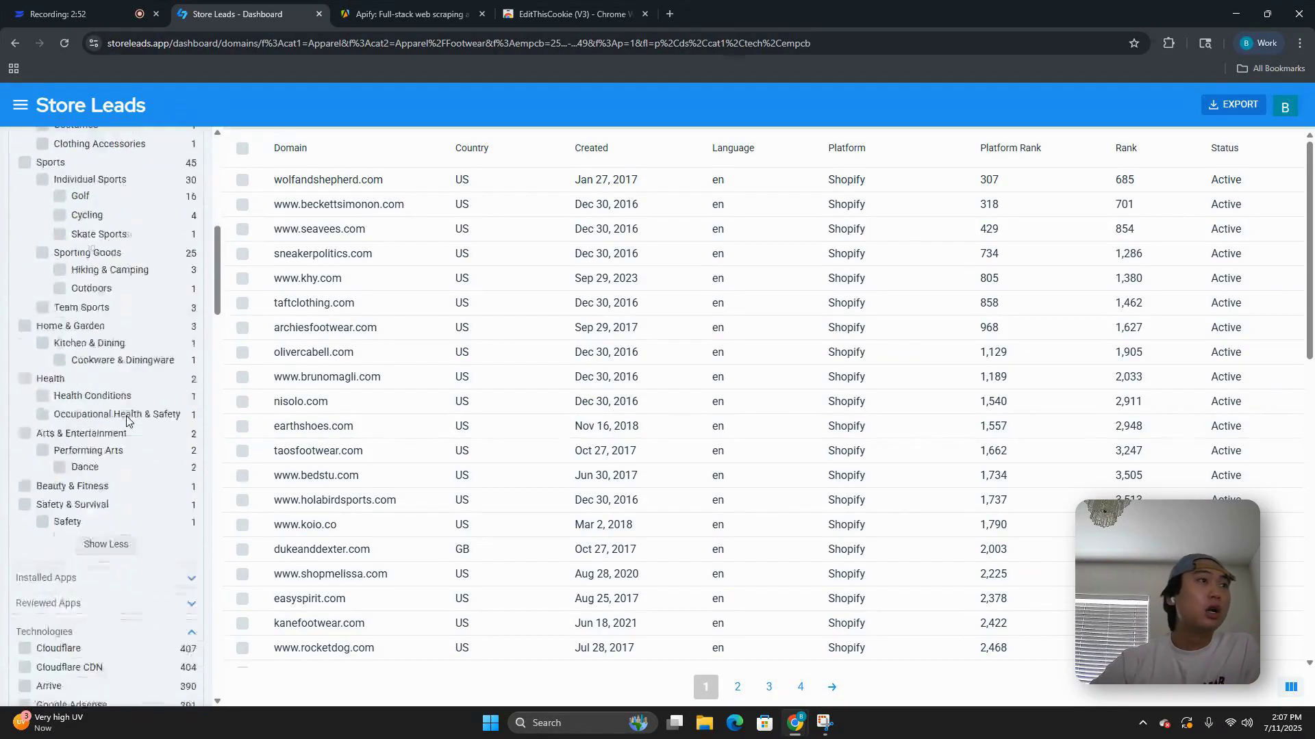
scroll(126, 421, "down", 9)
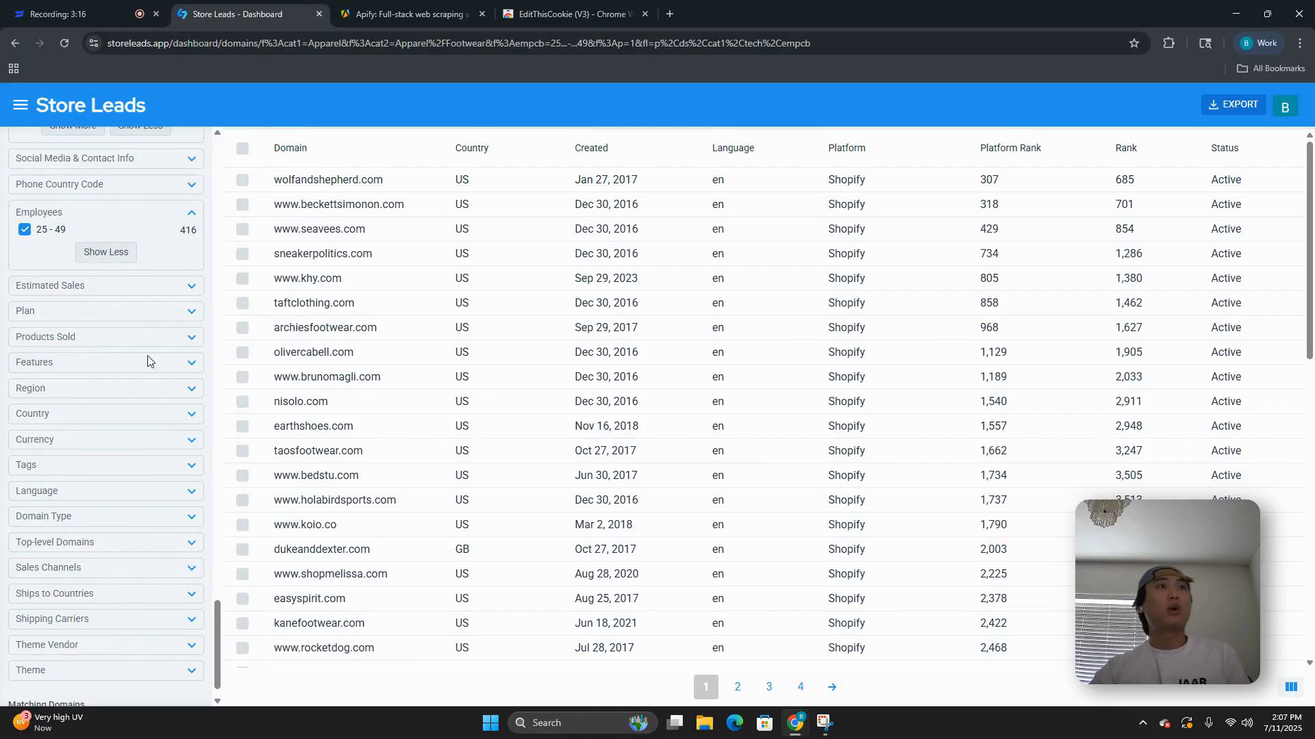
Step: Cut the full URL of the filtered Store Leads dashboard to the clipboard
scroll(157, 350, "up", 8)
scroll(160, 390, "up", 7)
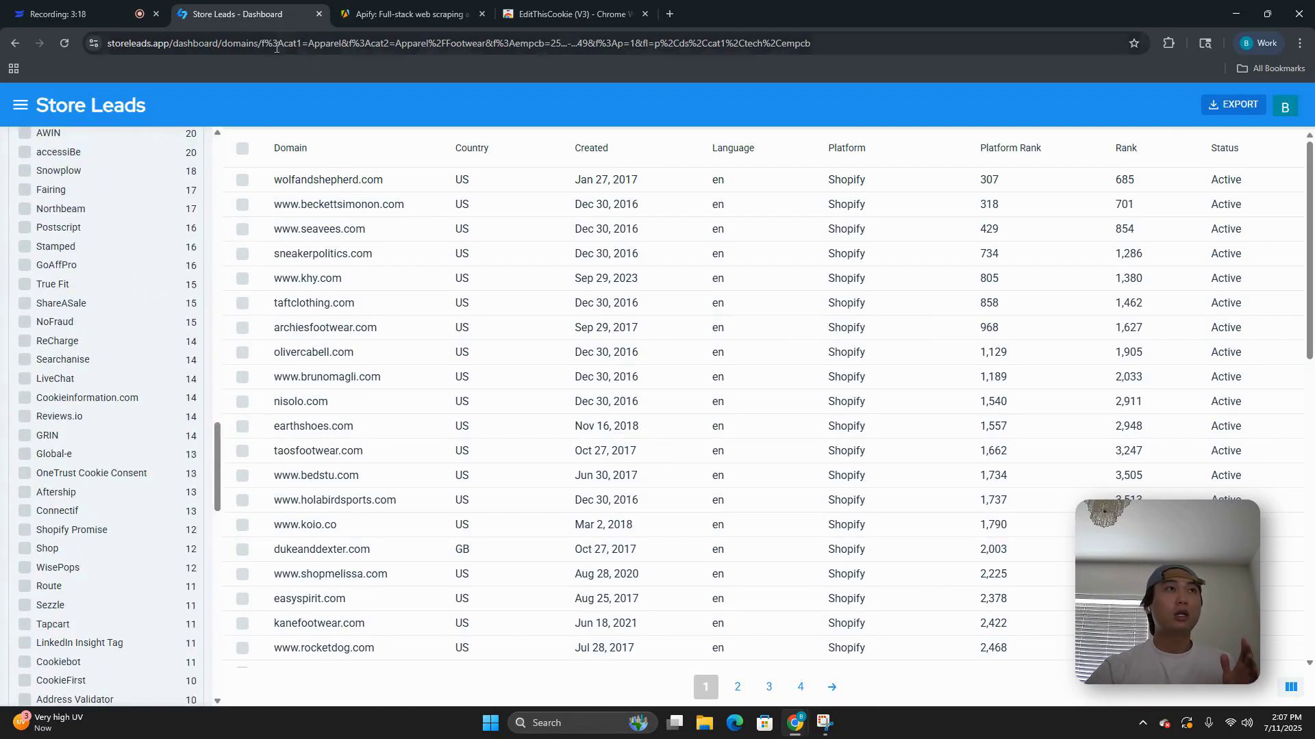
left_click(302, 39)
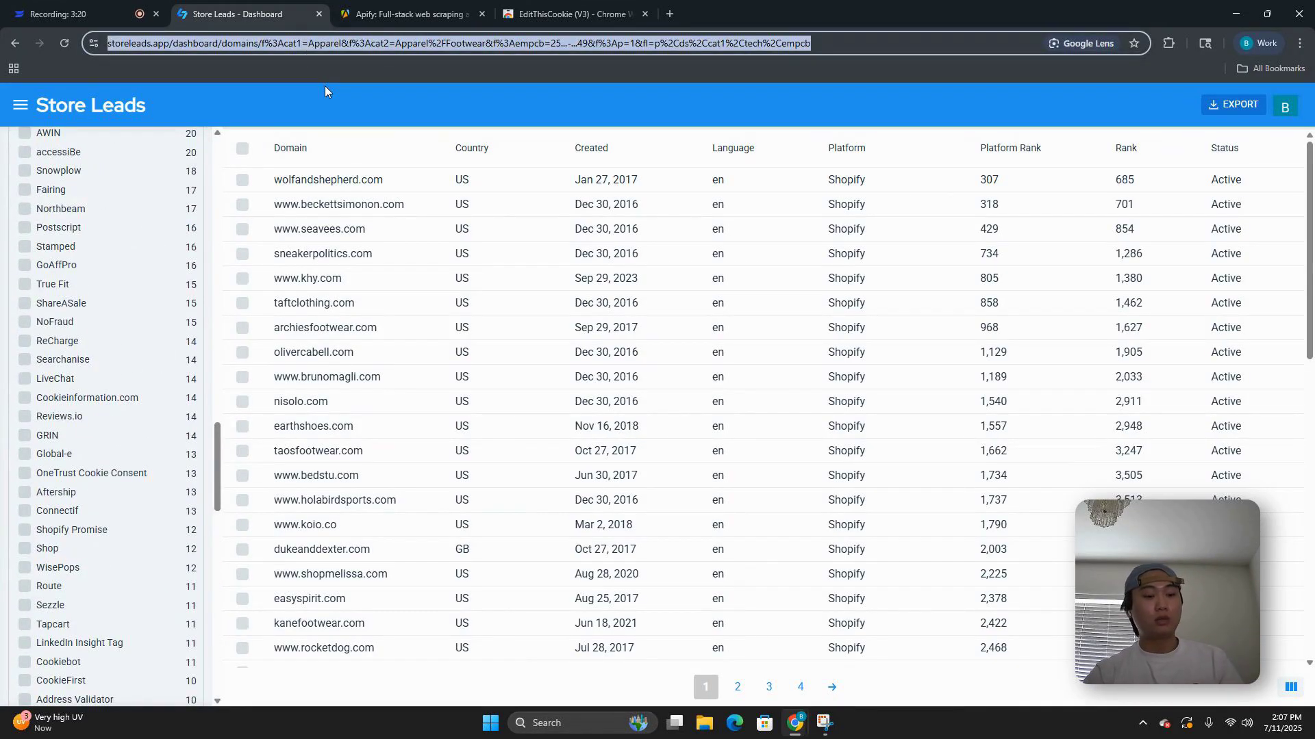
key("ctrl+x")
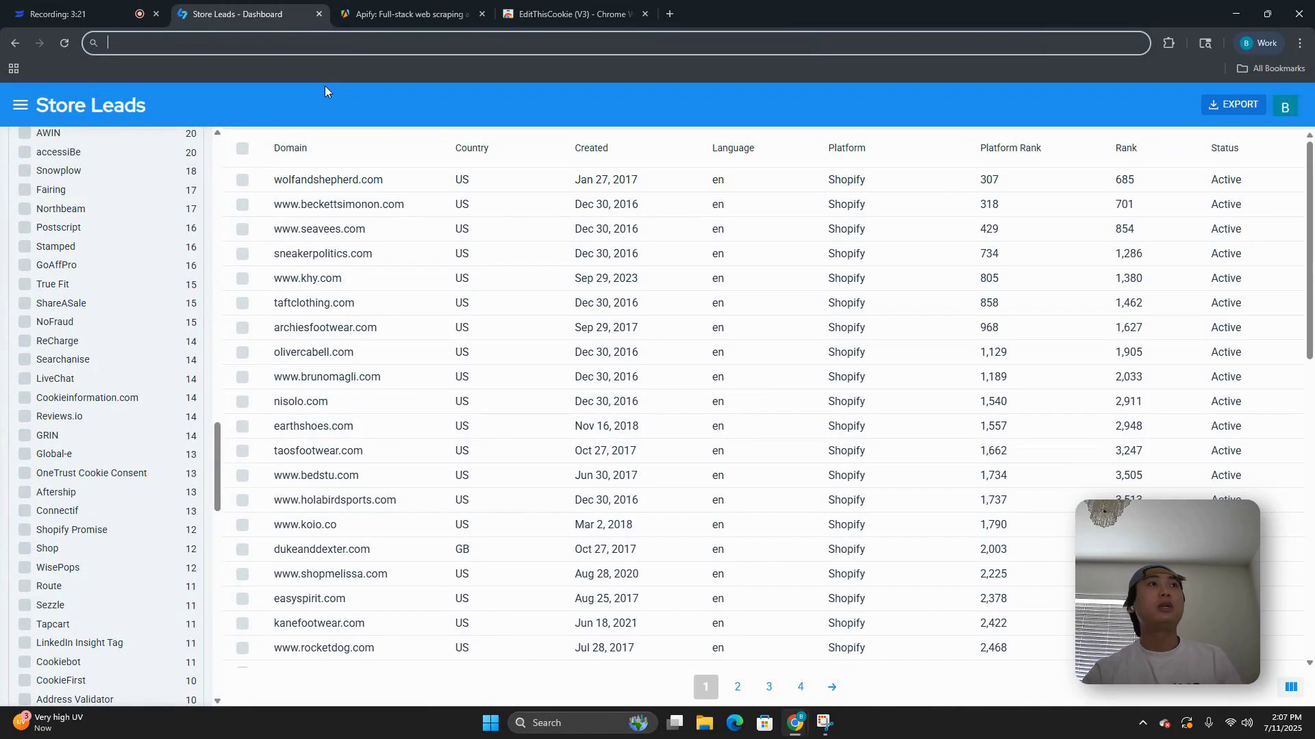
Step: Switch to the Apify site and search for Actors matching "storeleads"
left_click(378, 5)
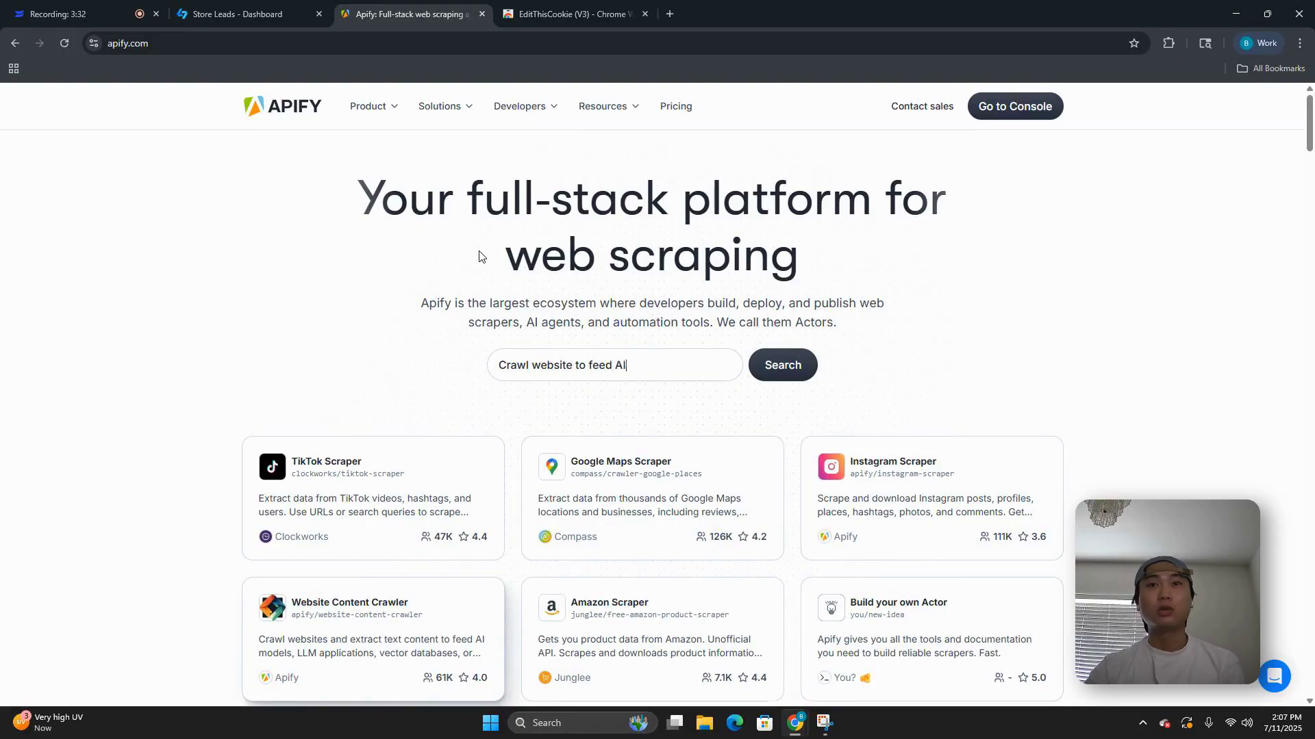
left_click(606, 357)
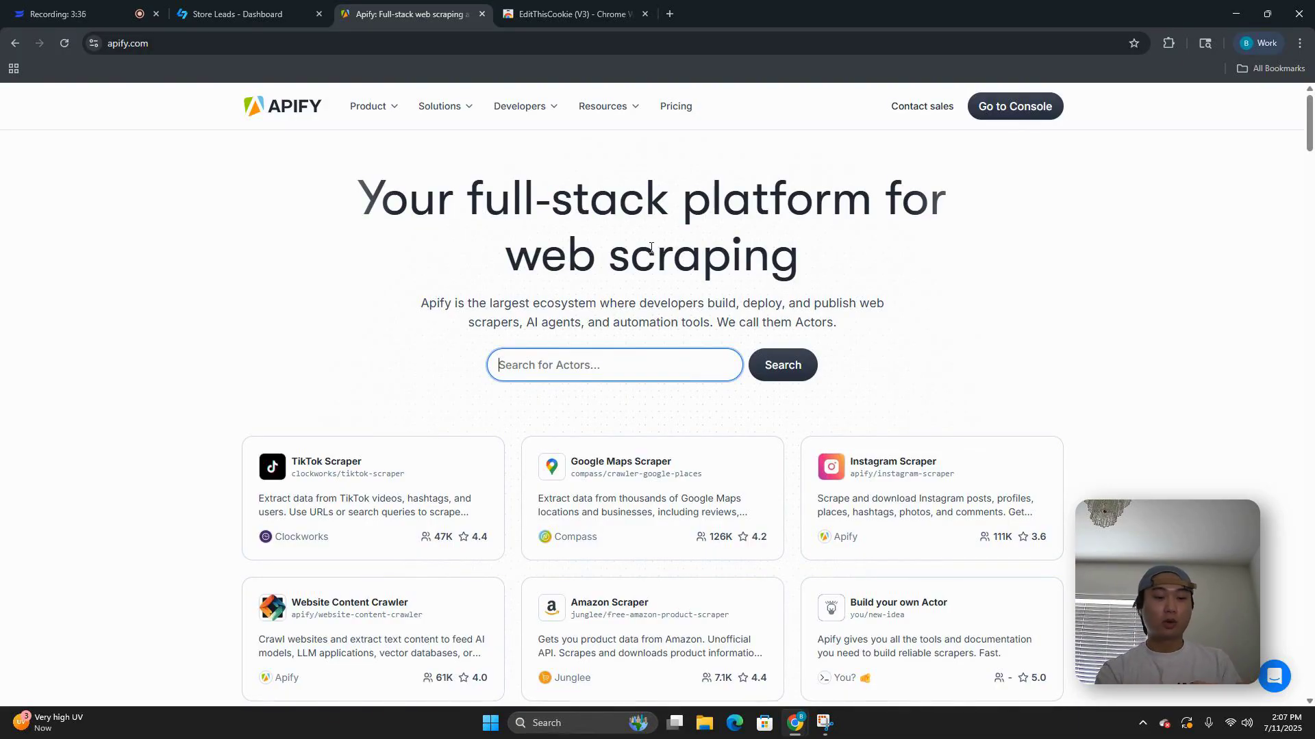
type("storele")
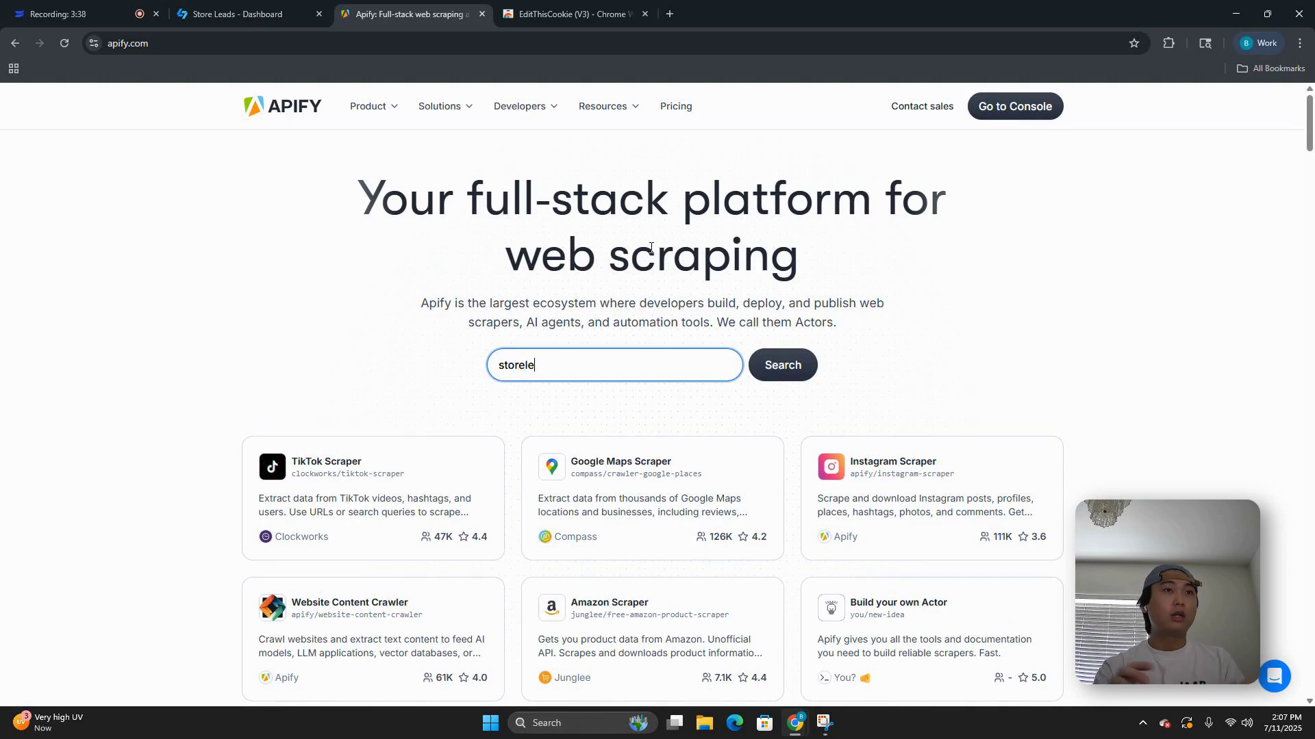
type("ads")
key("Return")
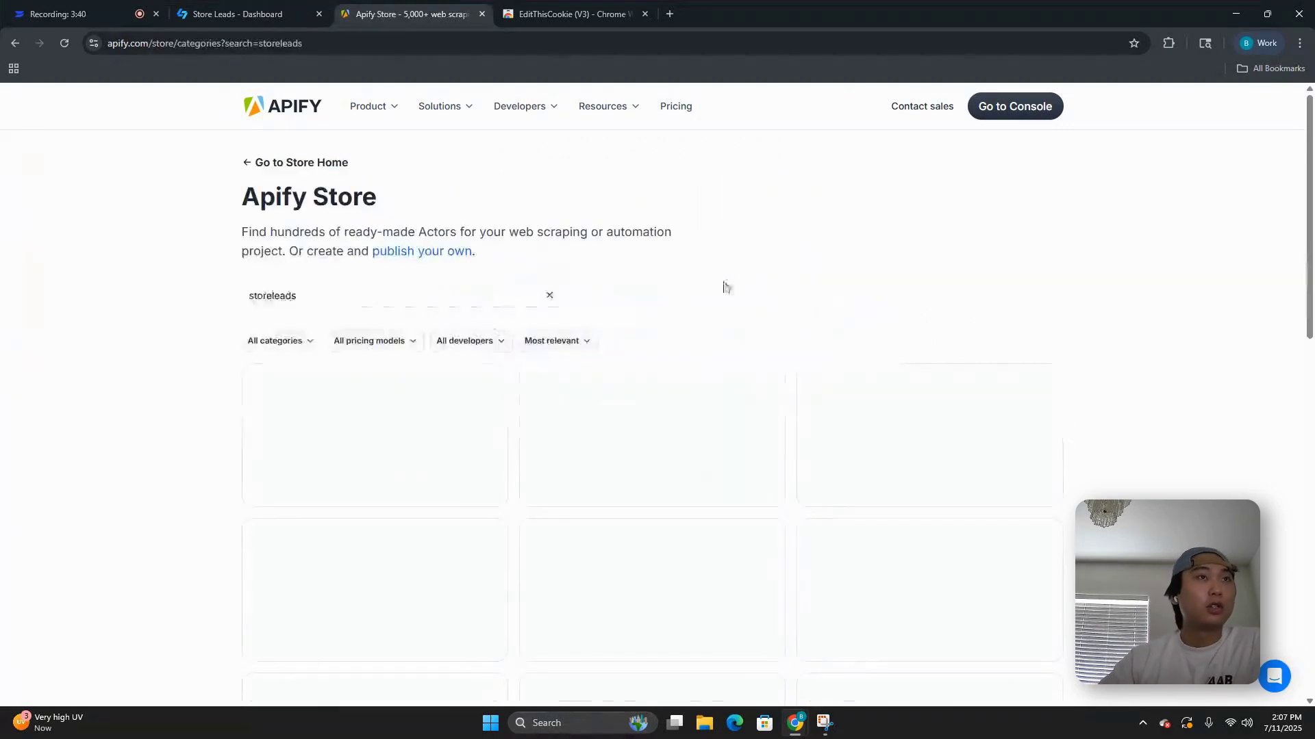
Step: Open the SASWAVE Storeleads Scraper Actor in the console and clear its existing search URL and session cookies
left_click(410, 441)
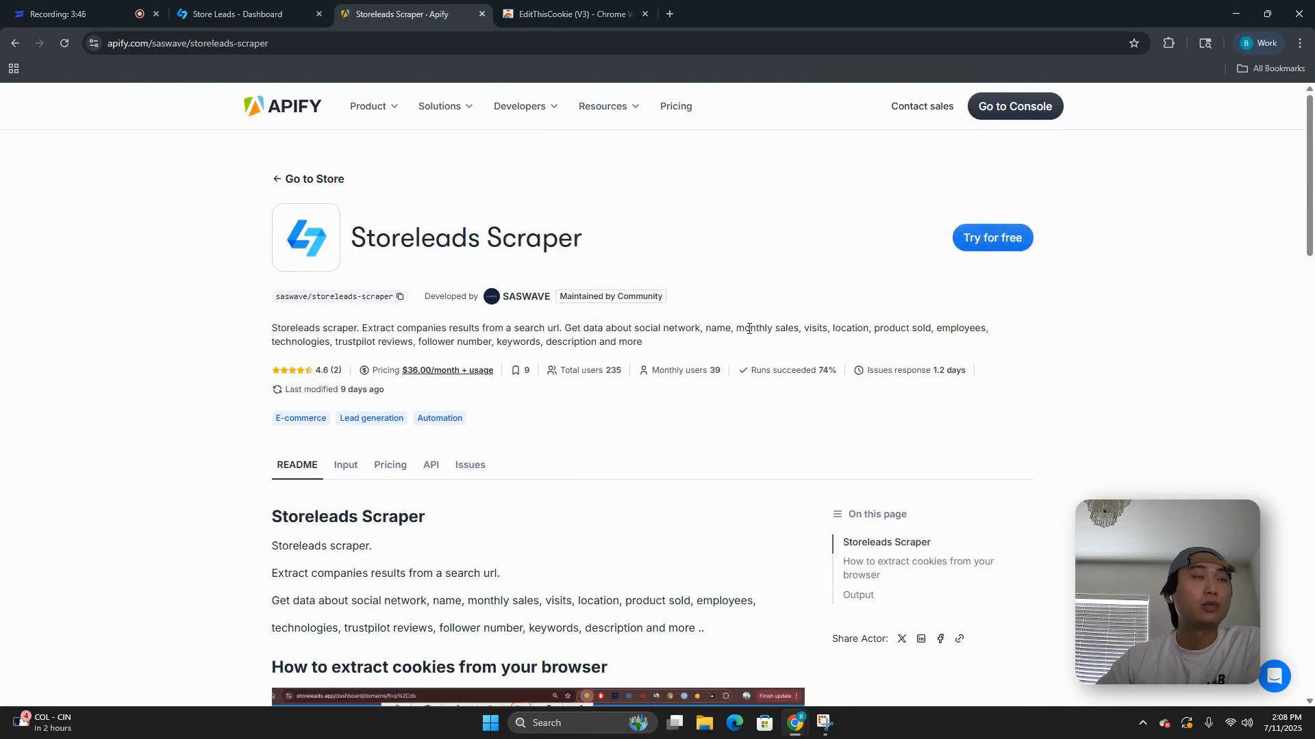
left_click(984, 244)
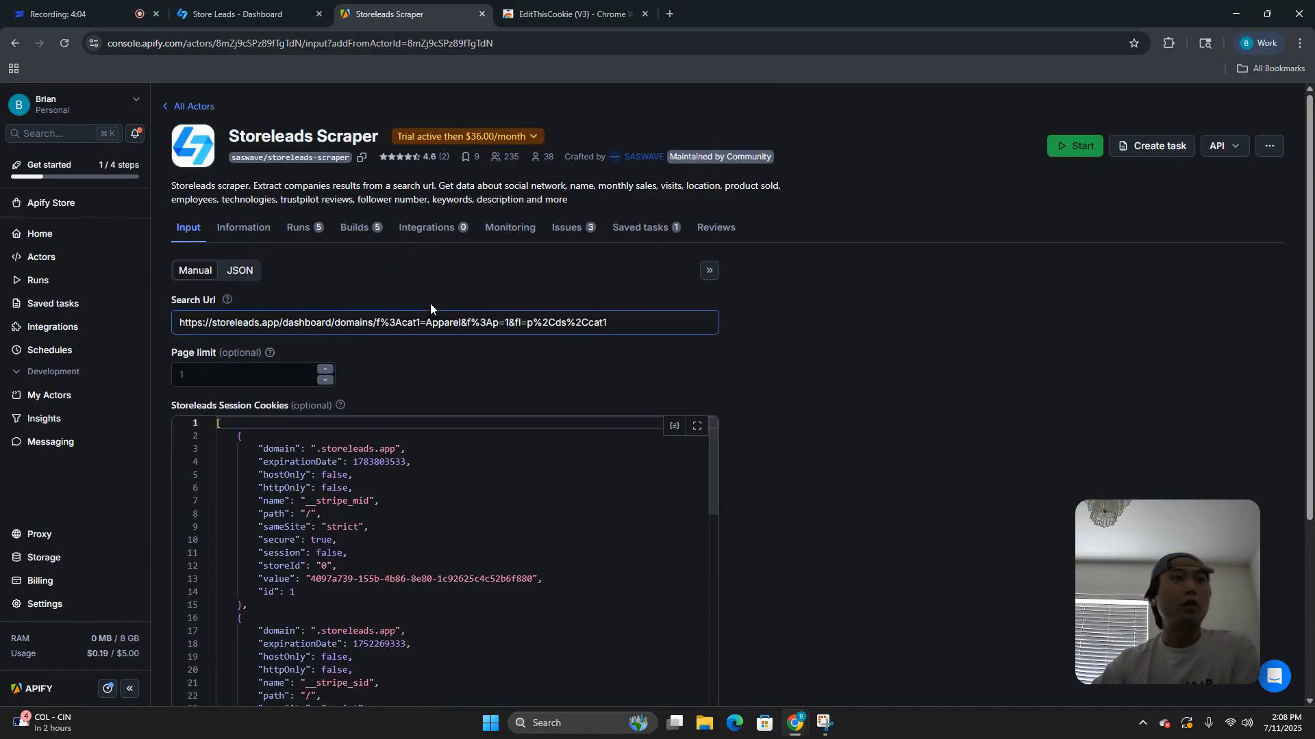
triple_click(434, 321)
key("BackSpace")
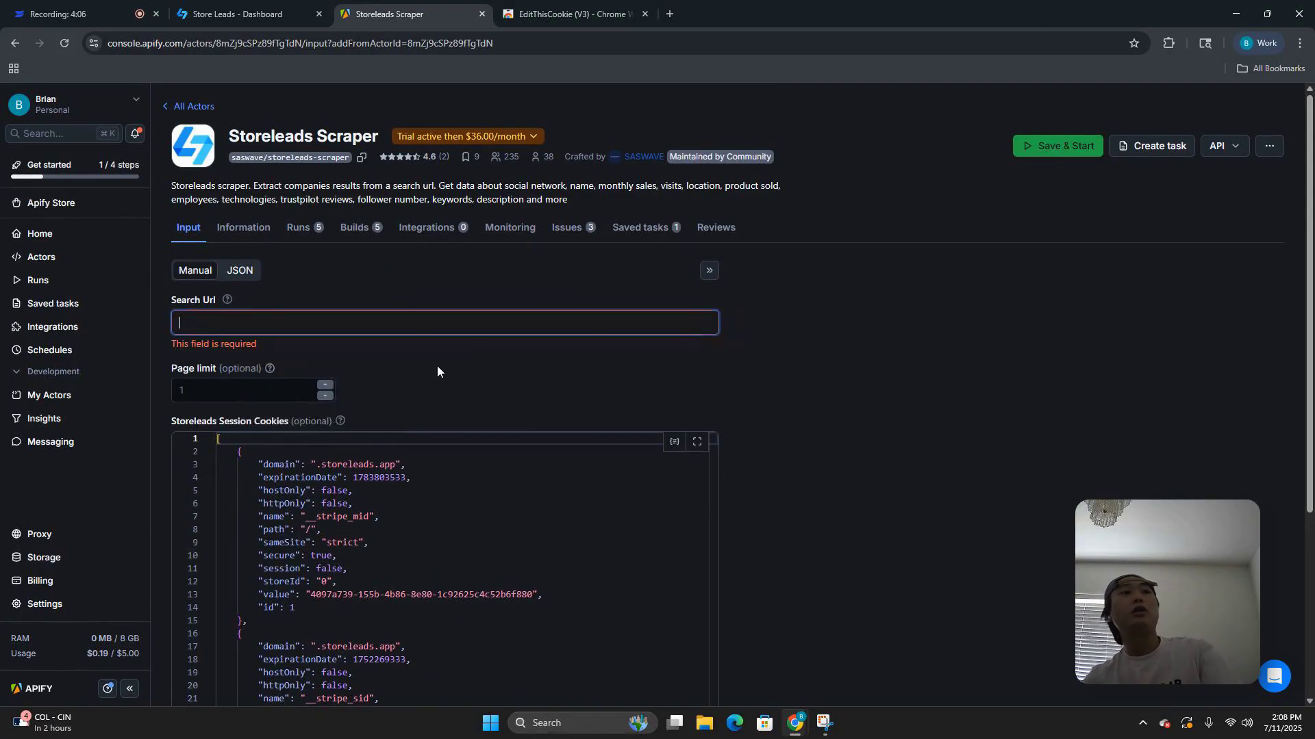
scroll(425, 366, "down", 3)
double_click(422, 389)
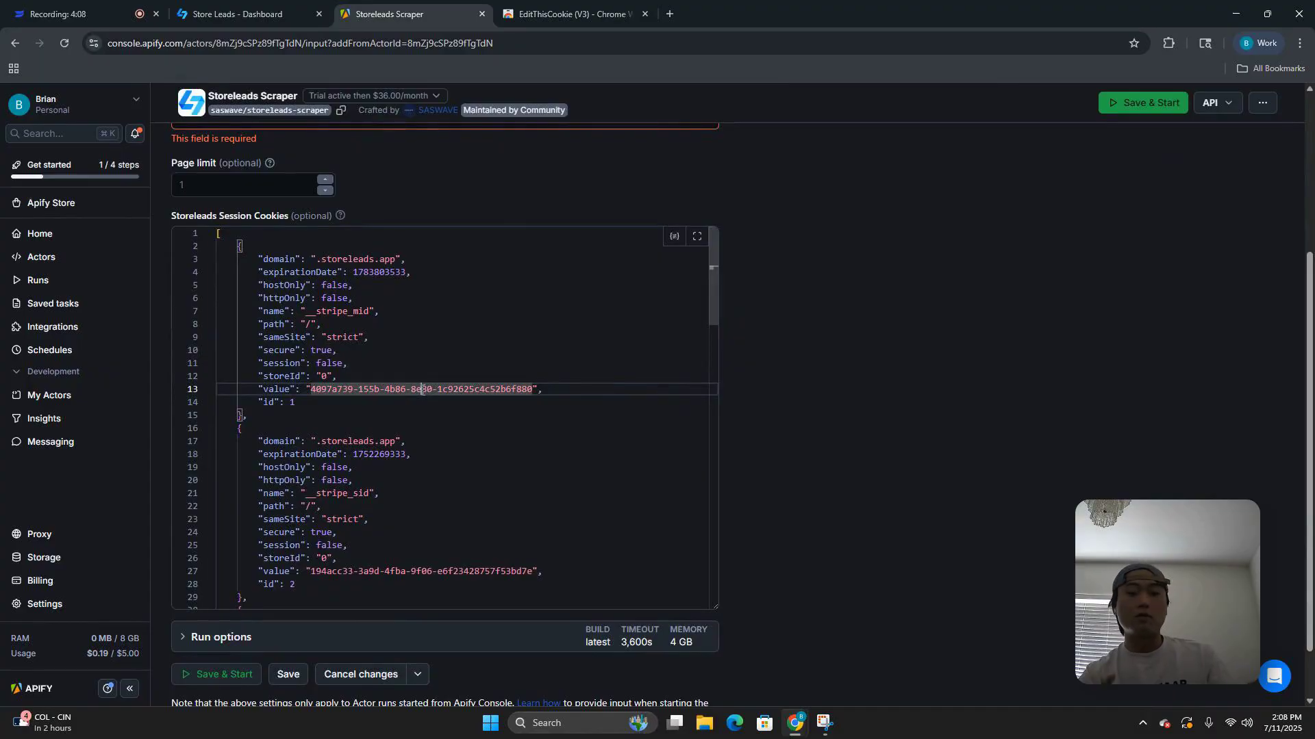
key("ctrl+a")
key("BackSpace")
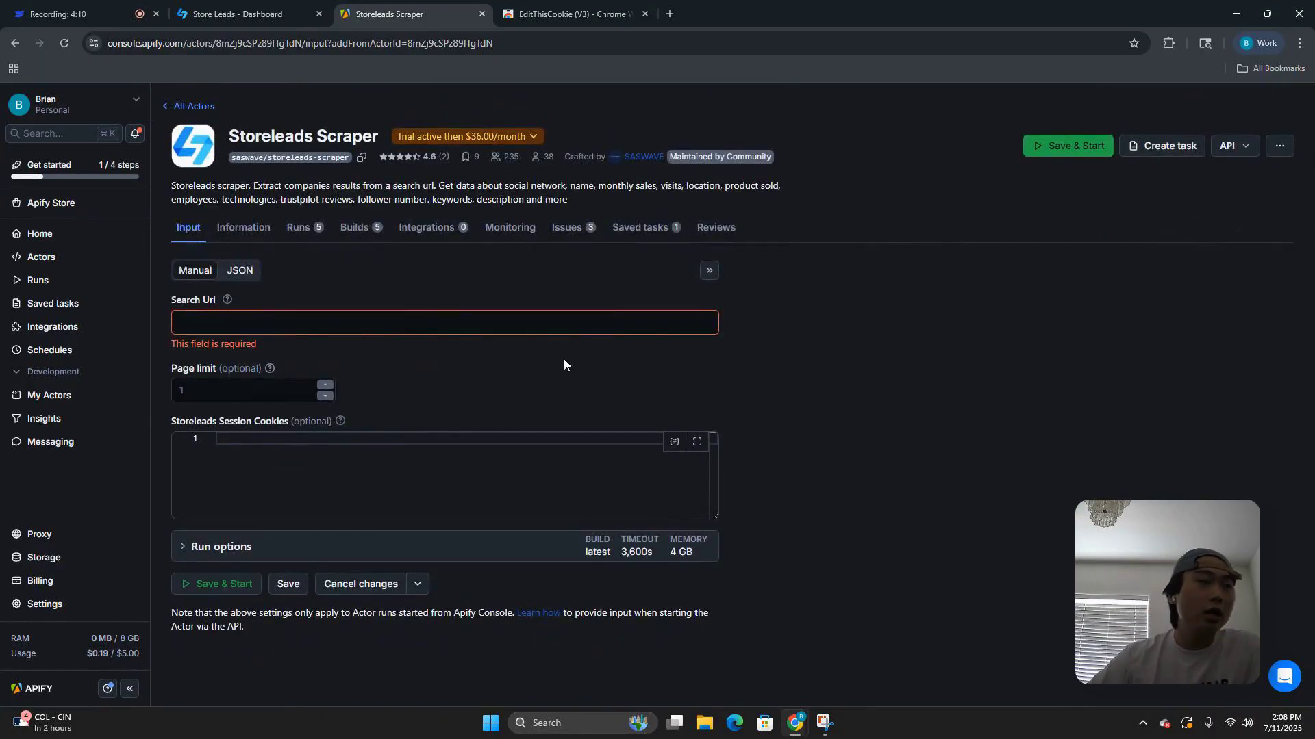
Step: Paste the copied filtered Store Leads dashboard URL as the Actor's search URL, leaving the optional page limit empty
left_click(439, 327)
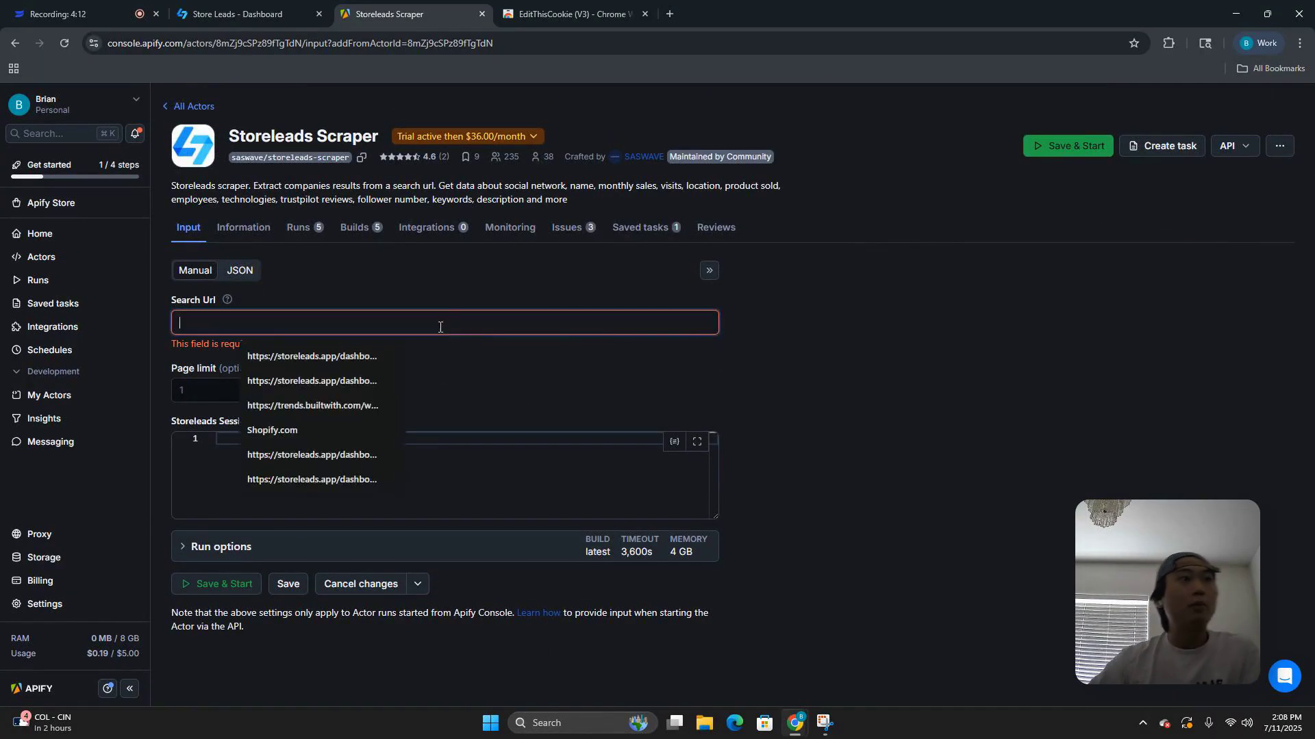
key("ctrl+v")
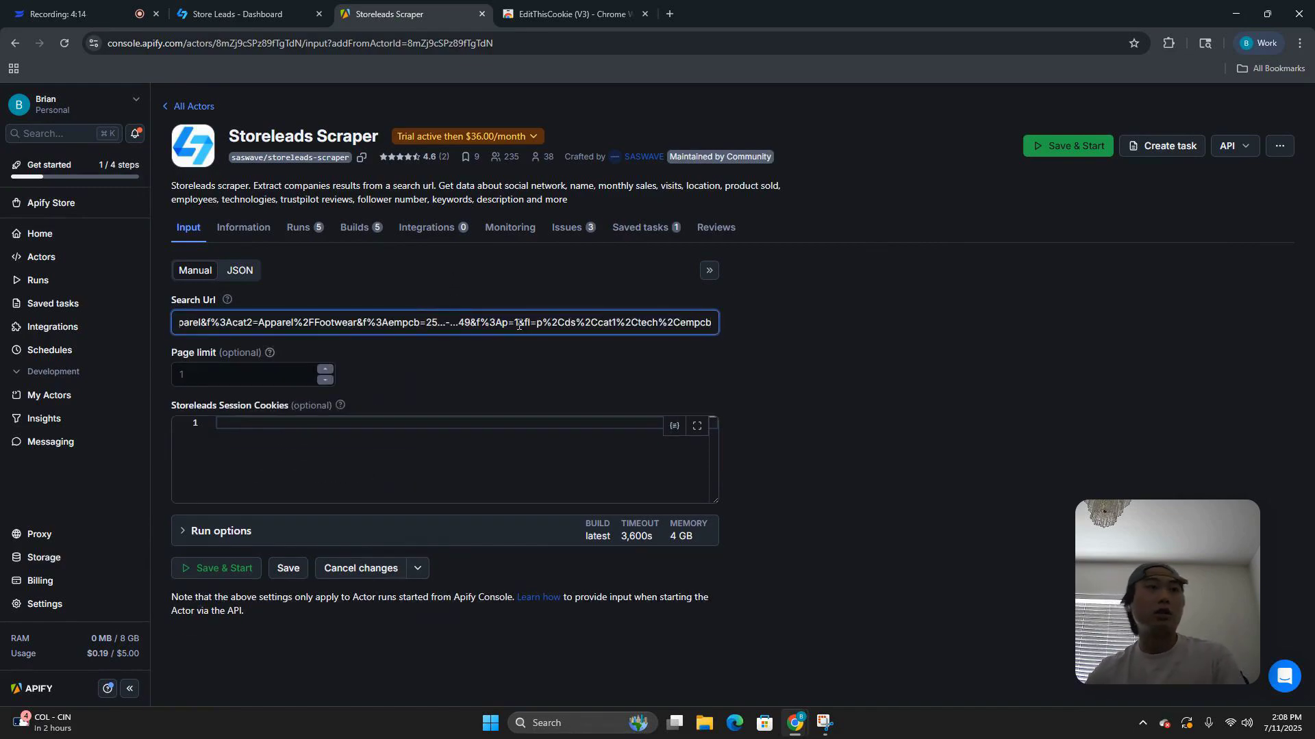
key("Tab")
left_click(248, 367)
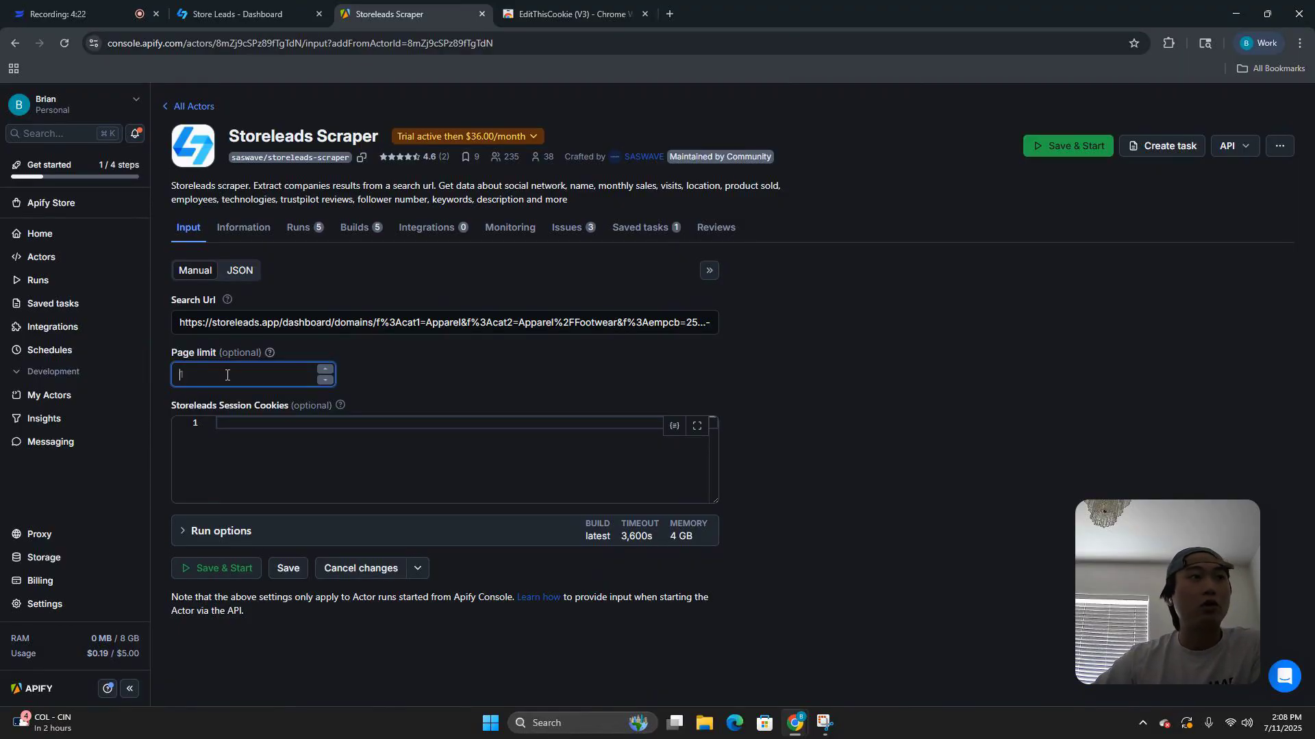
left_click(417, 387)
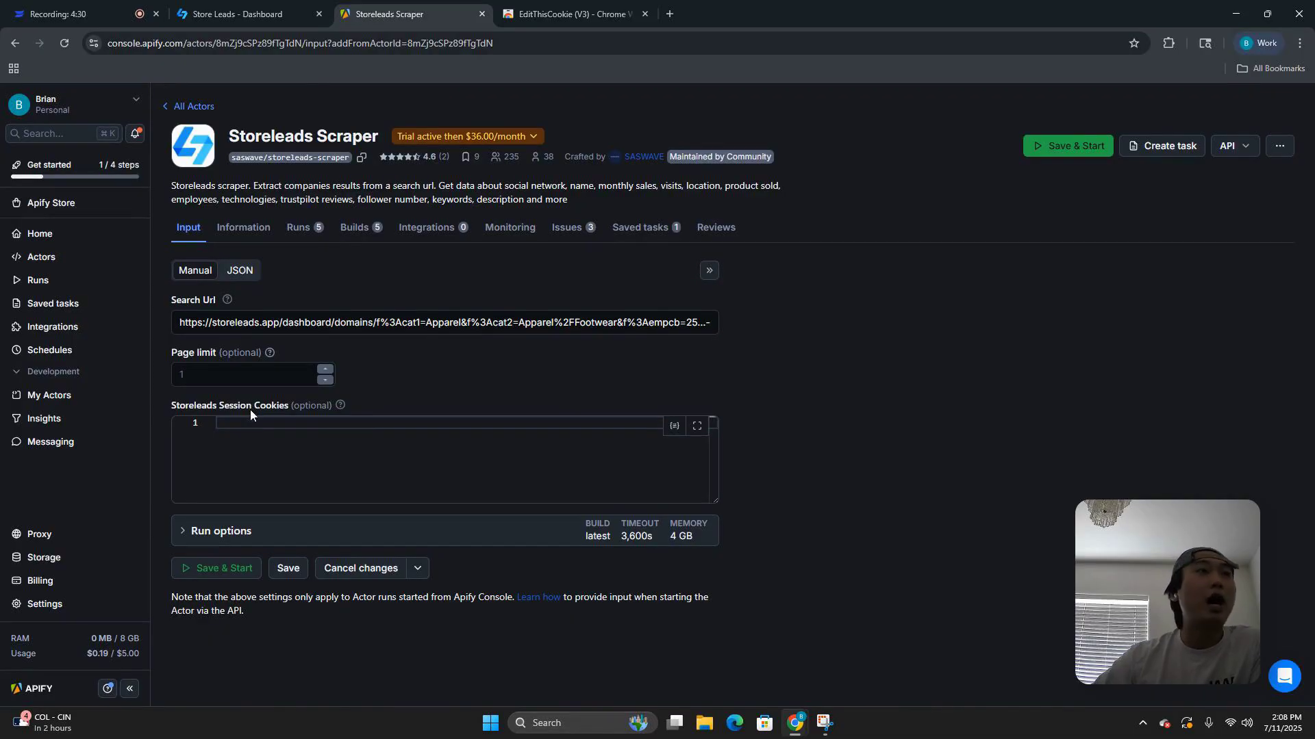
Step: Switch to the Chrome Web Store page of the EditThisCookie (V3) extension and review it
left_click(561, 19)
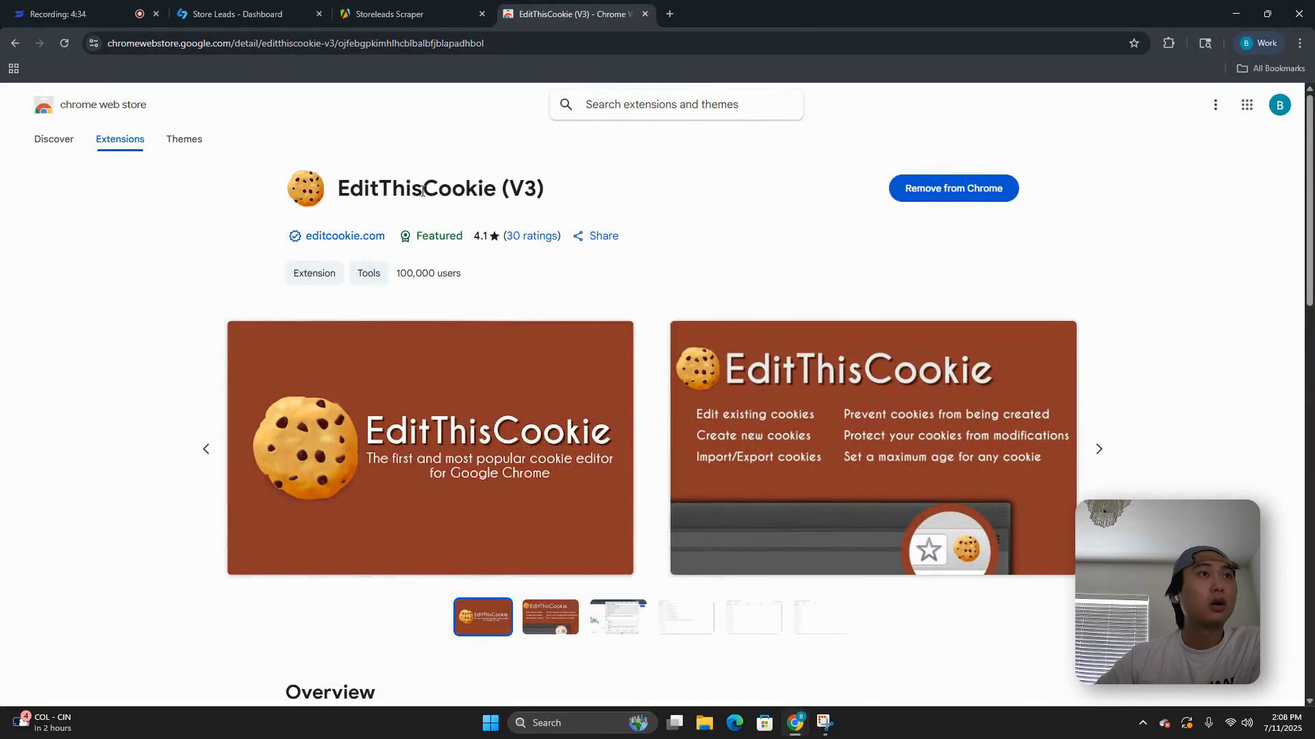
double_click(375, 194)
left_click(519, 181)
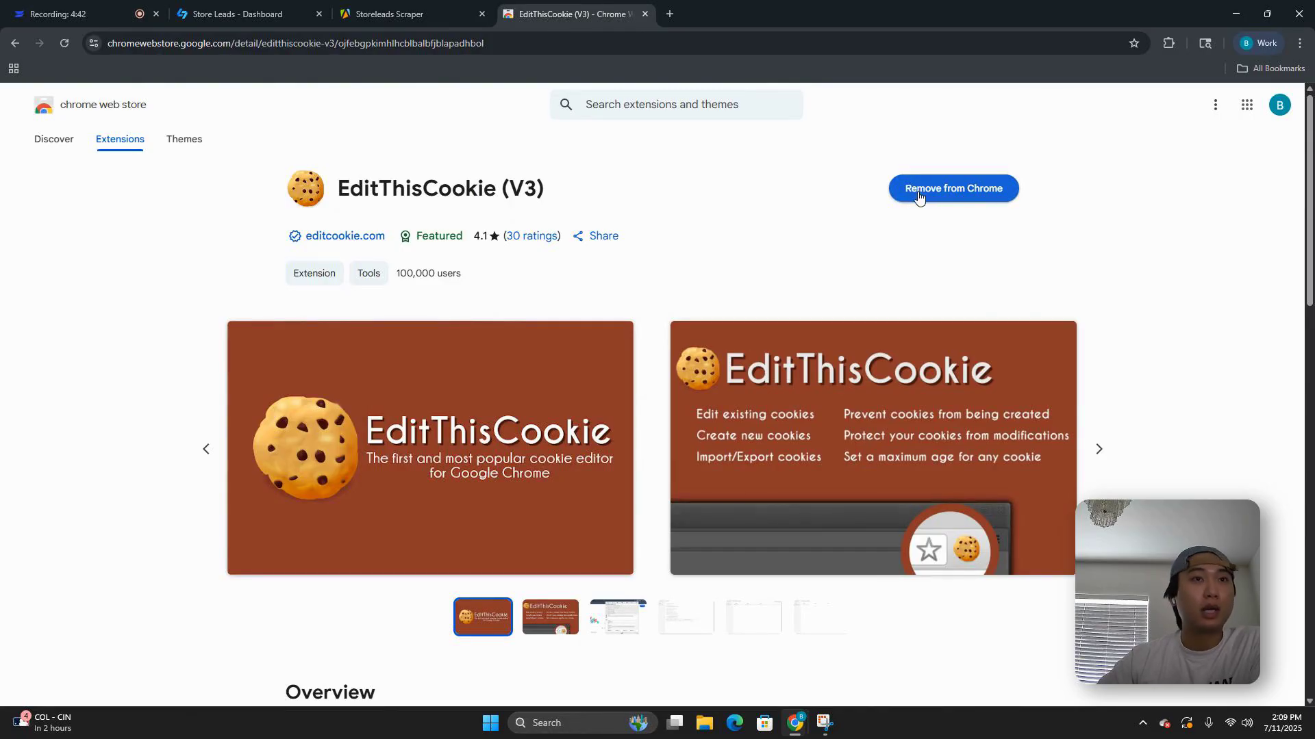
Step: Switch to the Store Leads dashboard and export its cookies to the clipboard with EditThisCookie (V3)
left_click(238, 14)
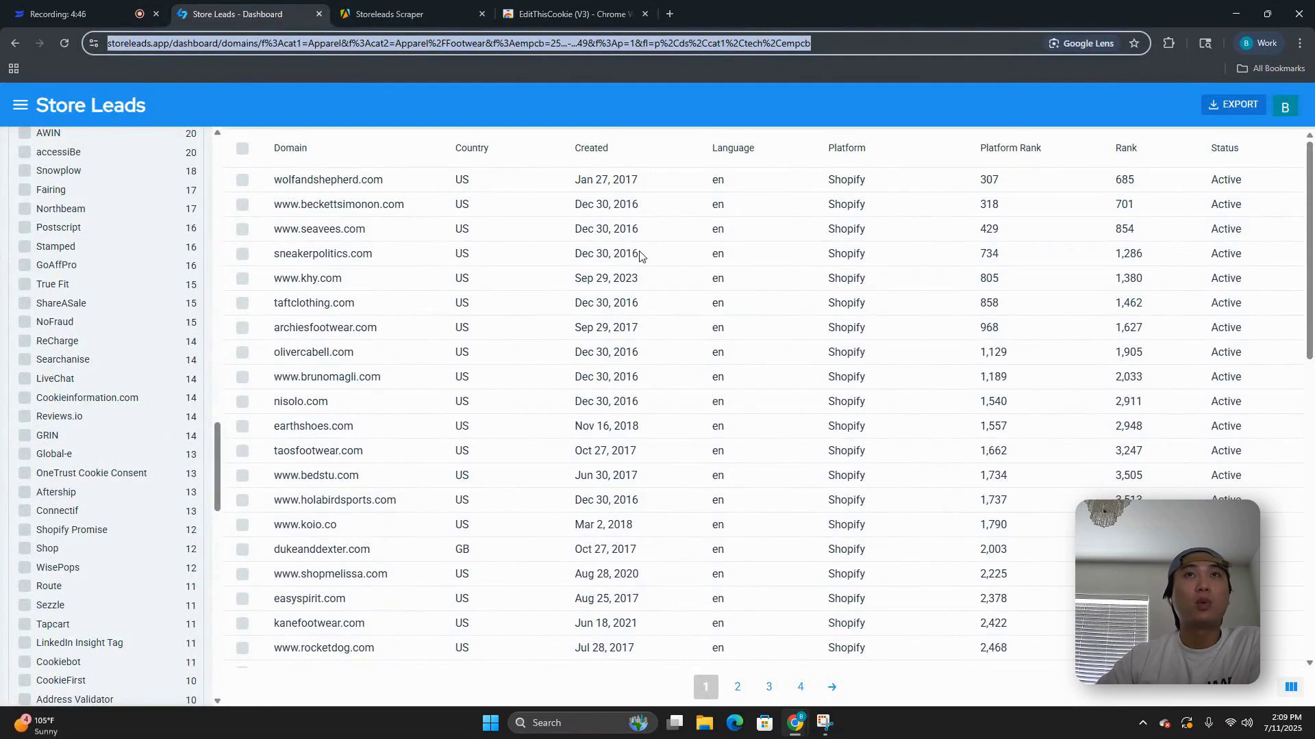
left_click(1170, 37)
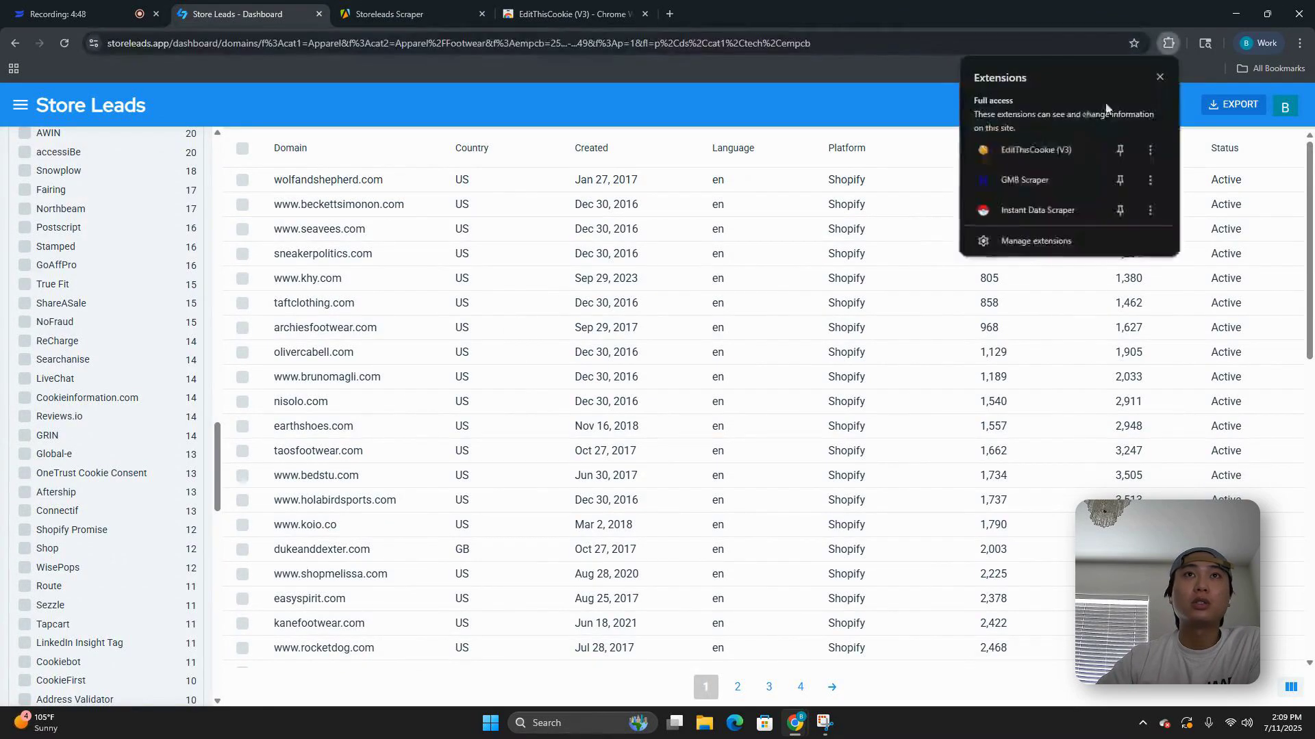
left_click(1005, 143)
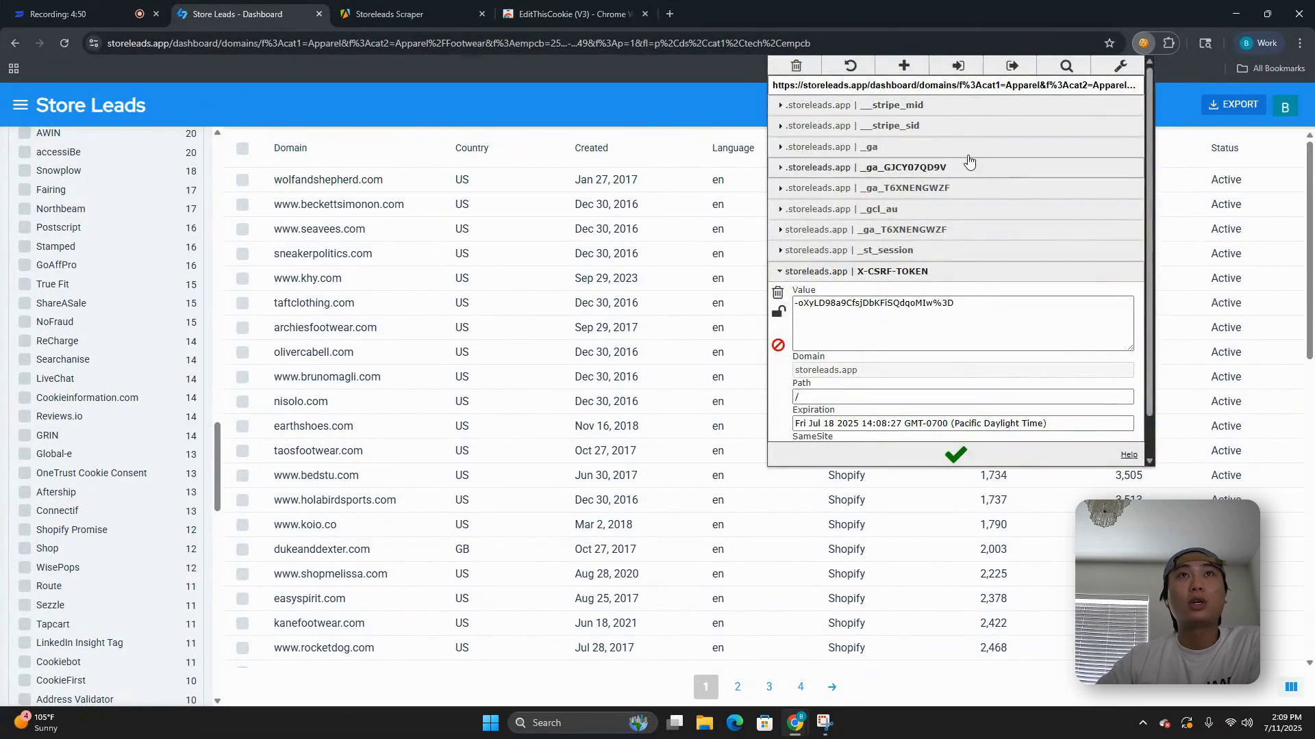
left_click(1014, 65)
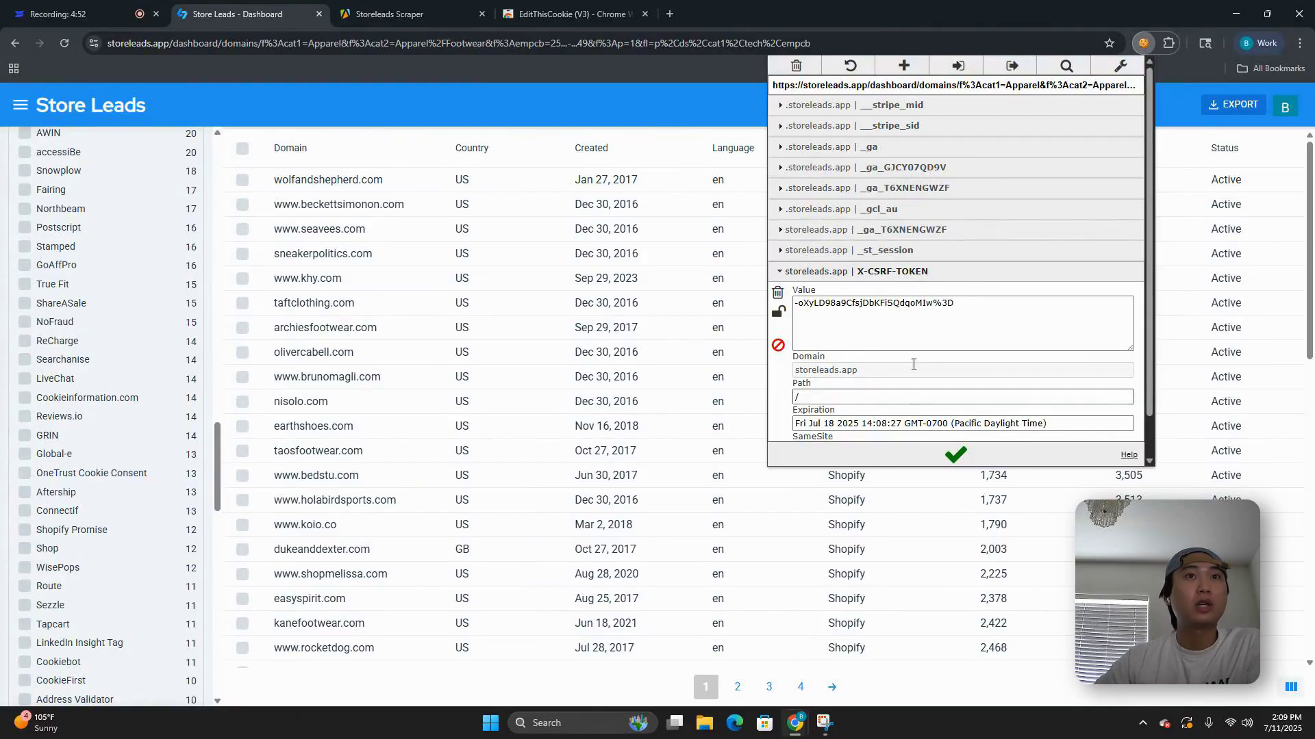
left_click(1014, 65)
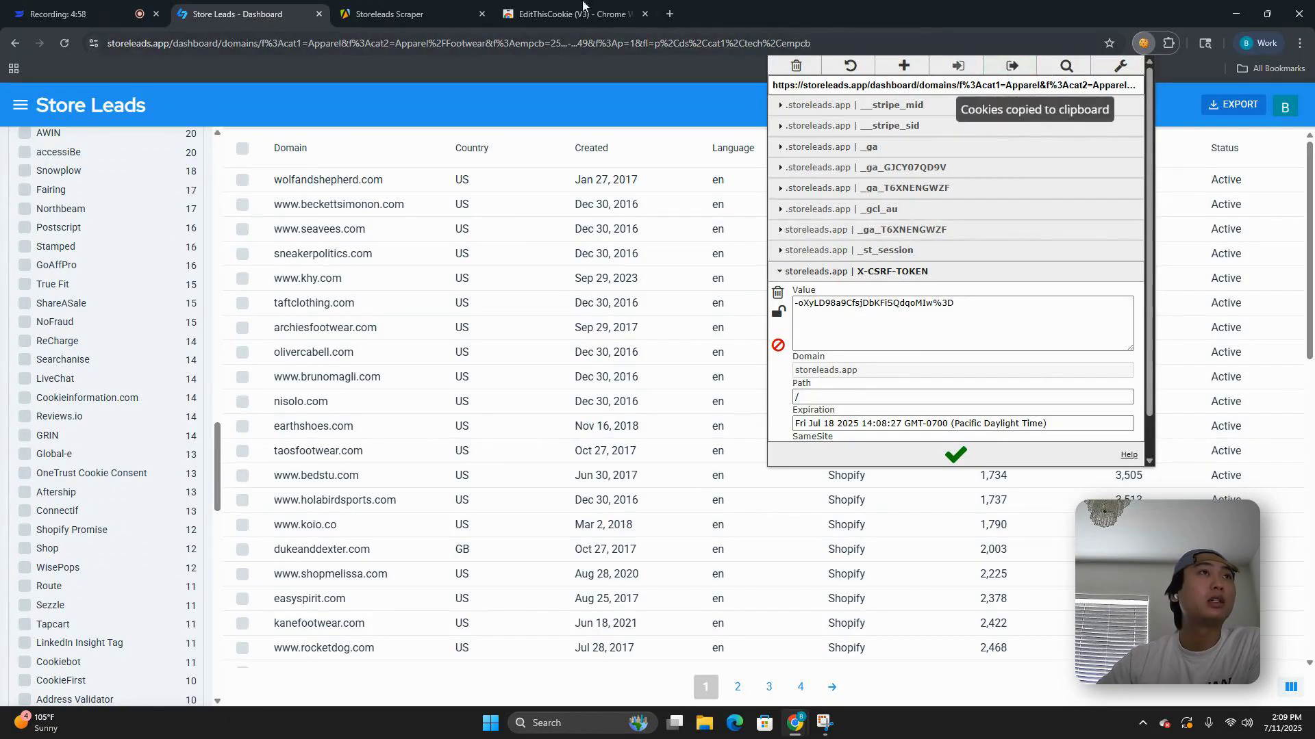
Step: Return to the Storeleads Scraper, paste the copied cookies as the Storeleads session cookies, and save and start the run
left_click(404, 13)
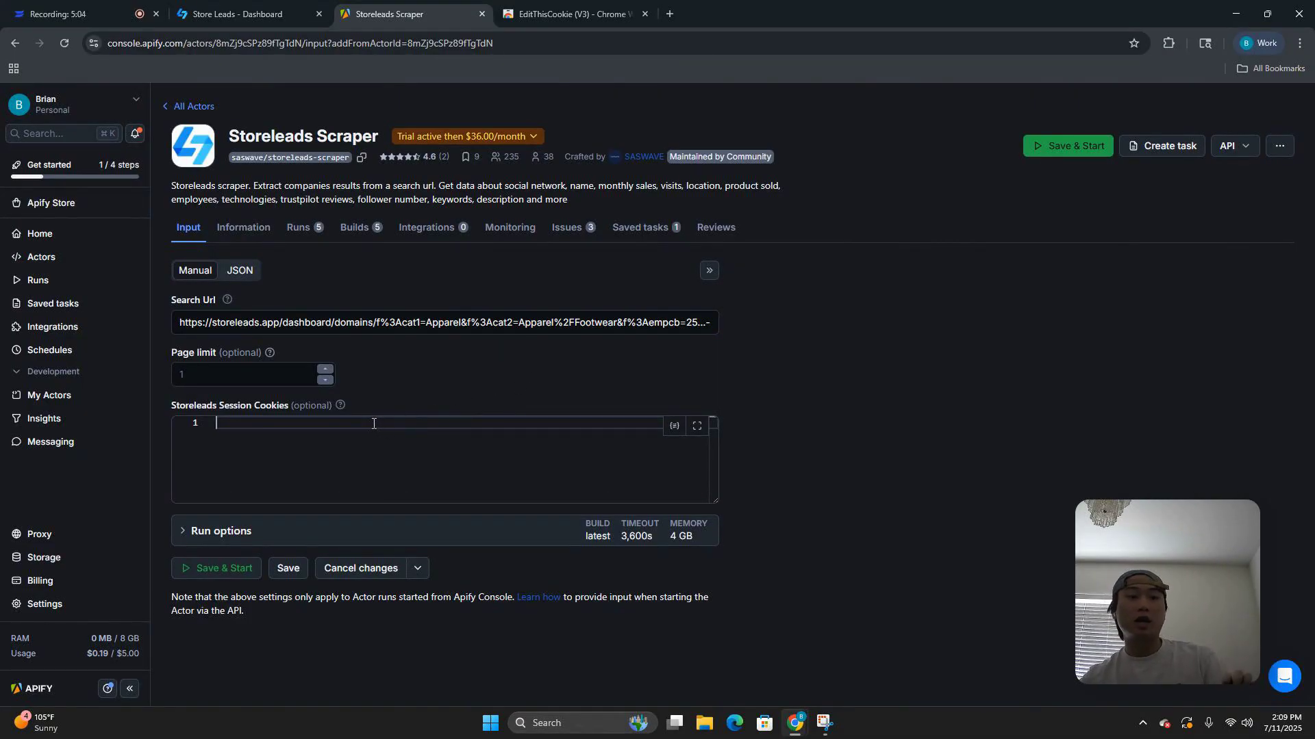
type("[]")
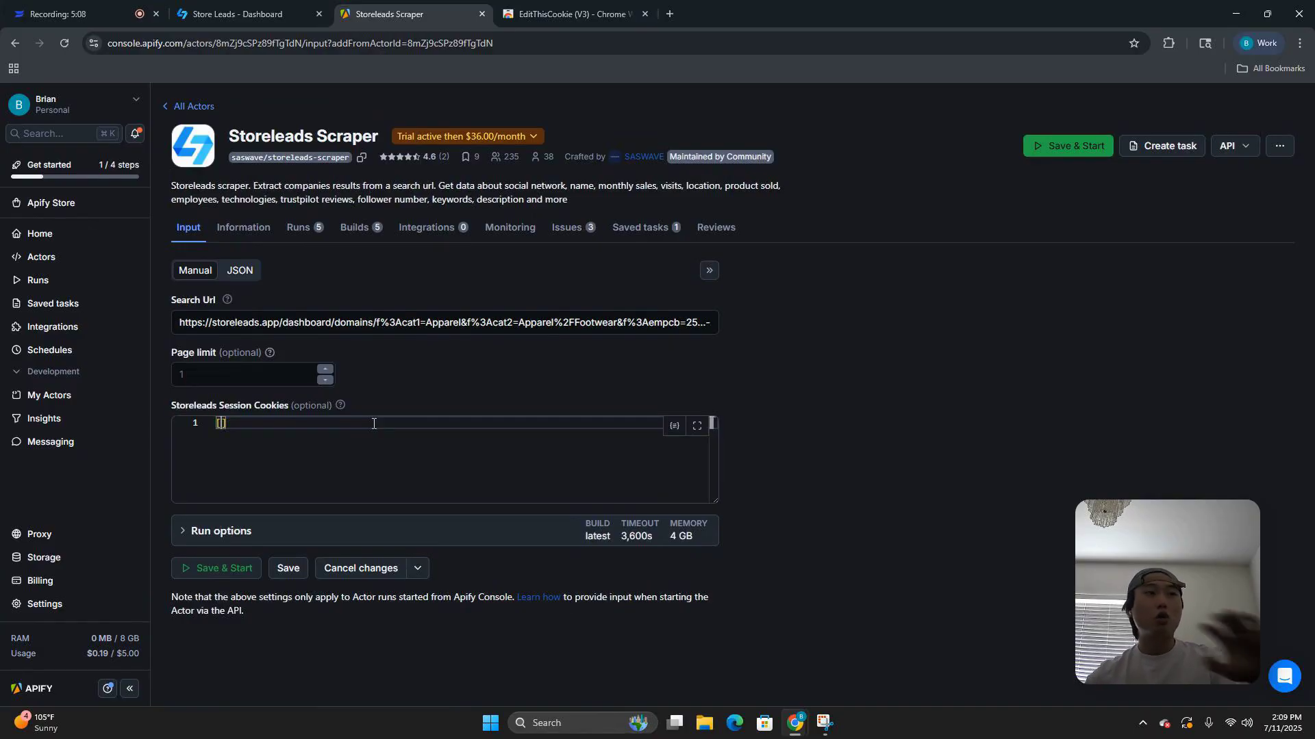
key("BackSpace")
key("BackSpace")
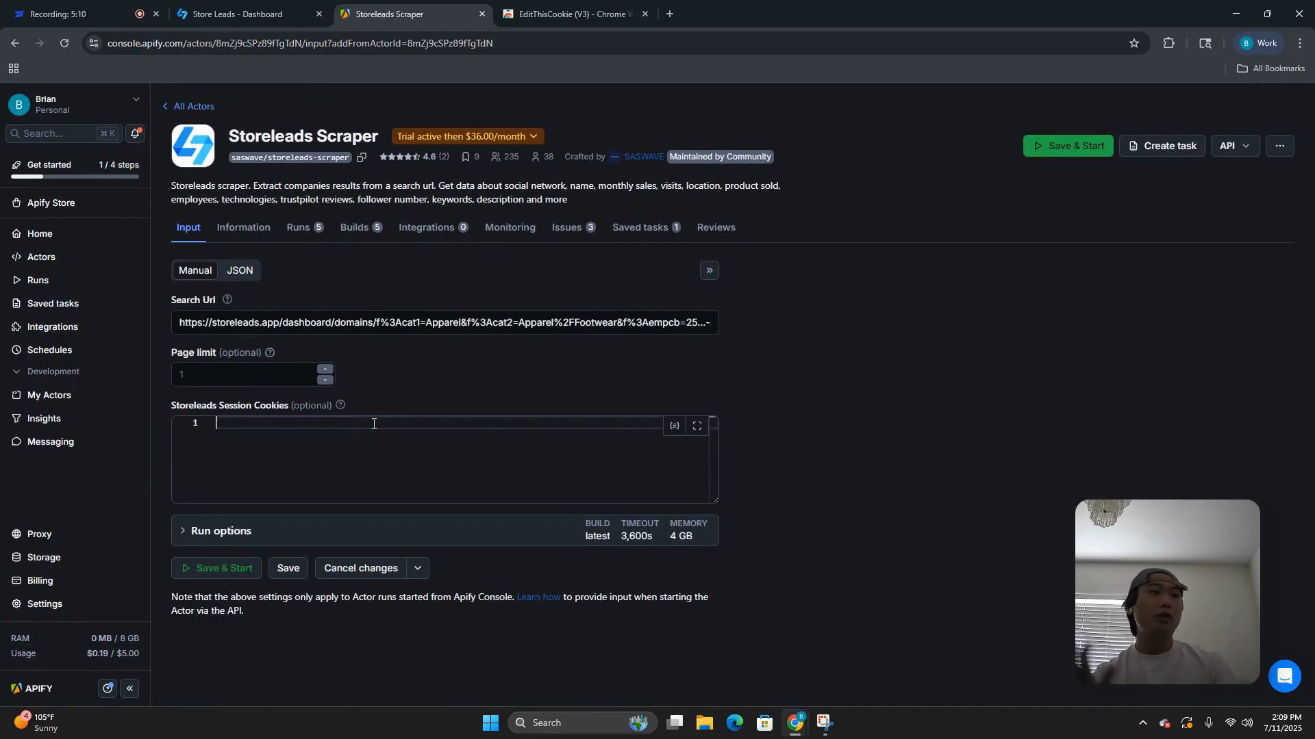
key("ctrl+v")
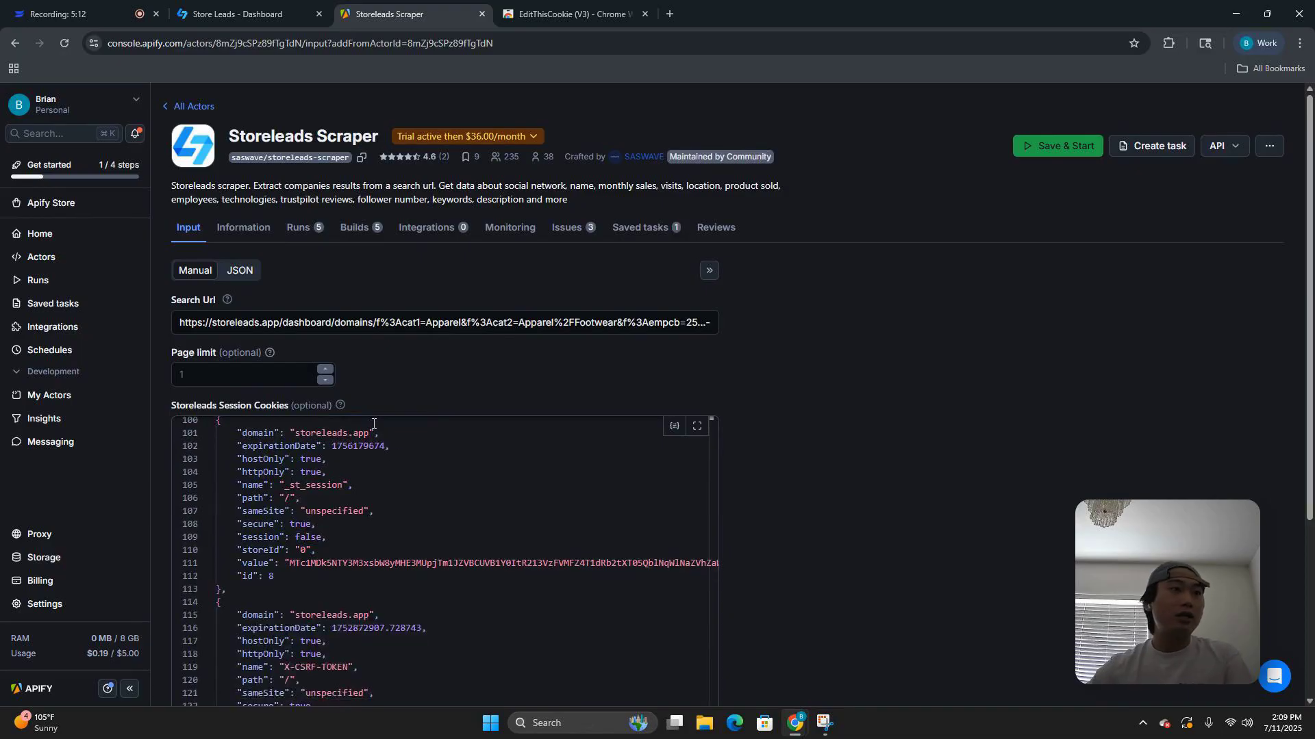
scroll(455, 384, "down", 4)
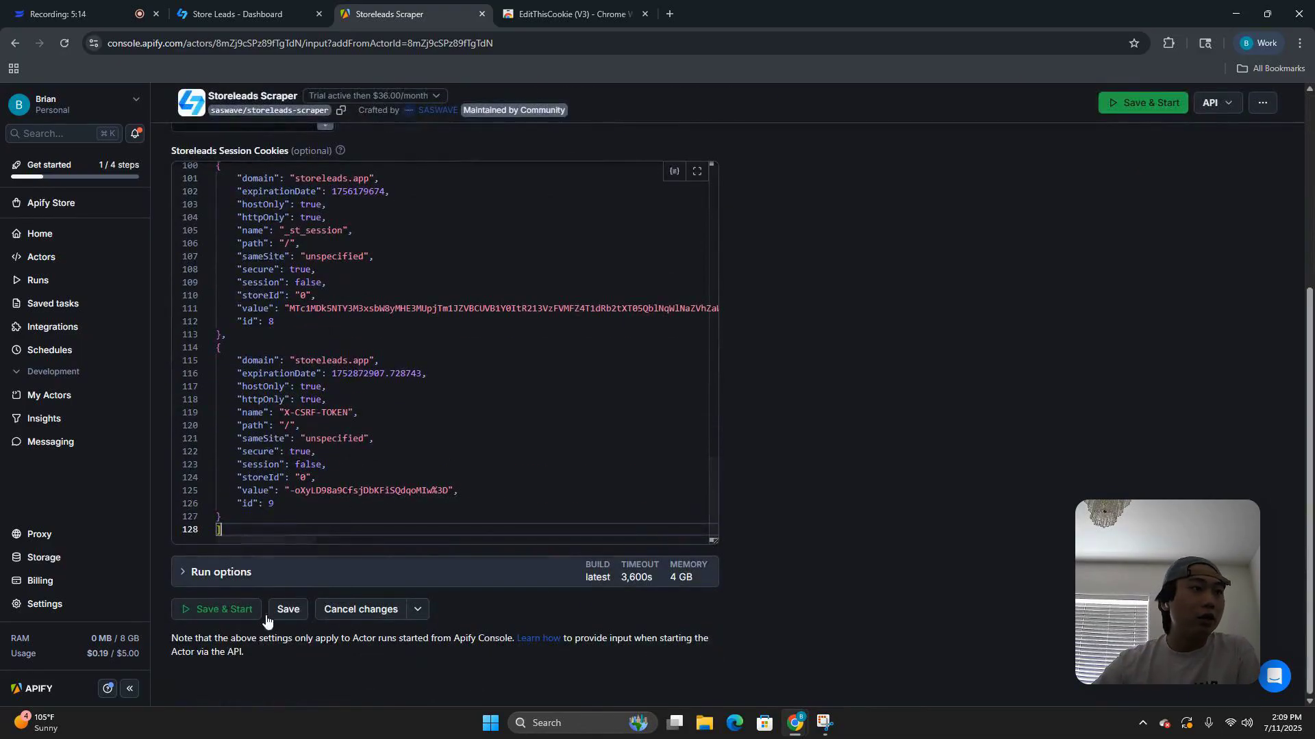
left_click(215, 610)
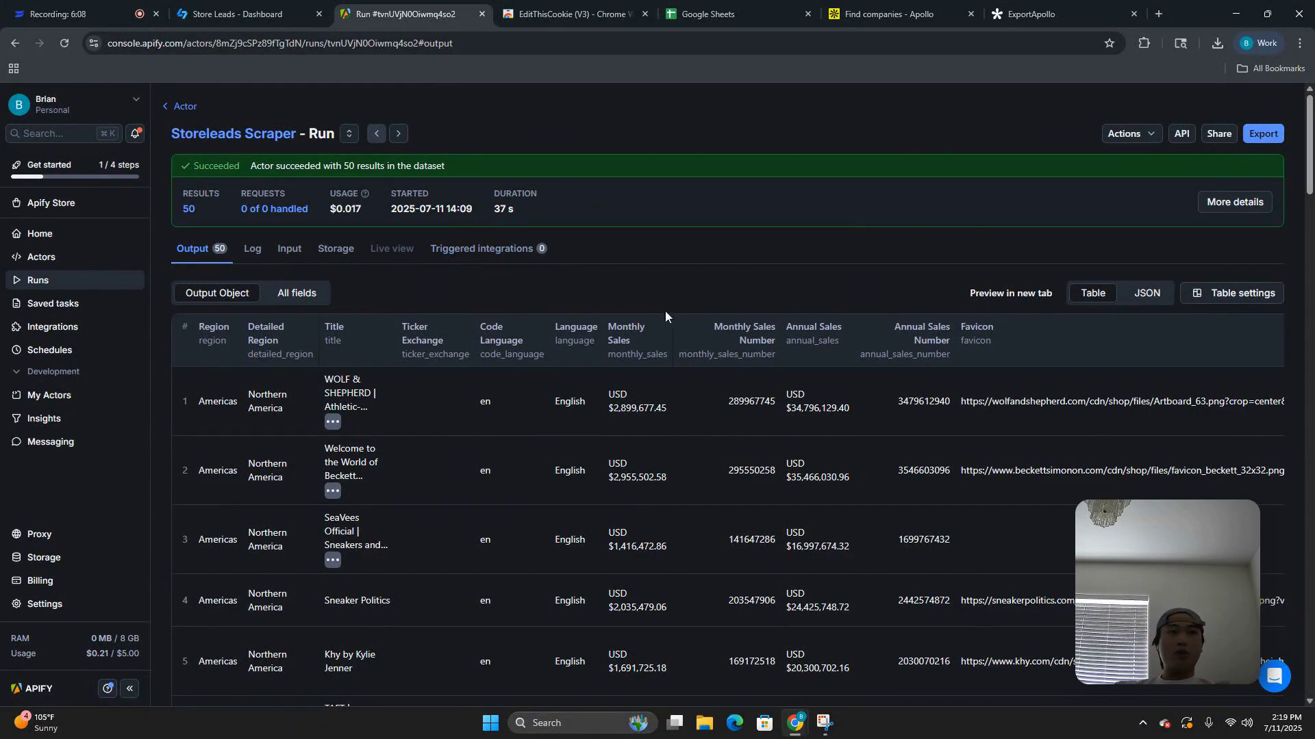
Step: Download the run's output dataset as CSV and create a blank spreadsheet in Google Sheets
left_click(1264, 134)
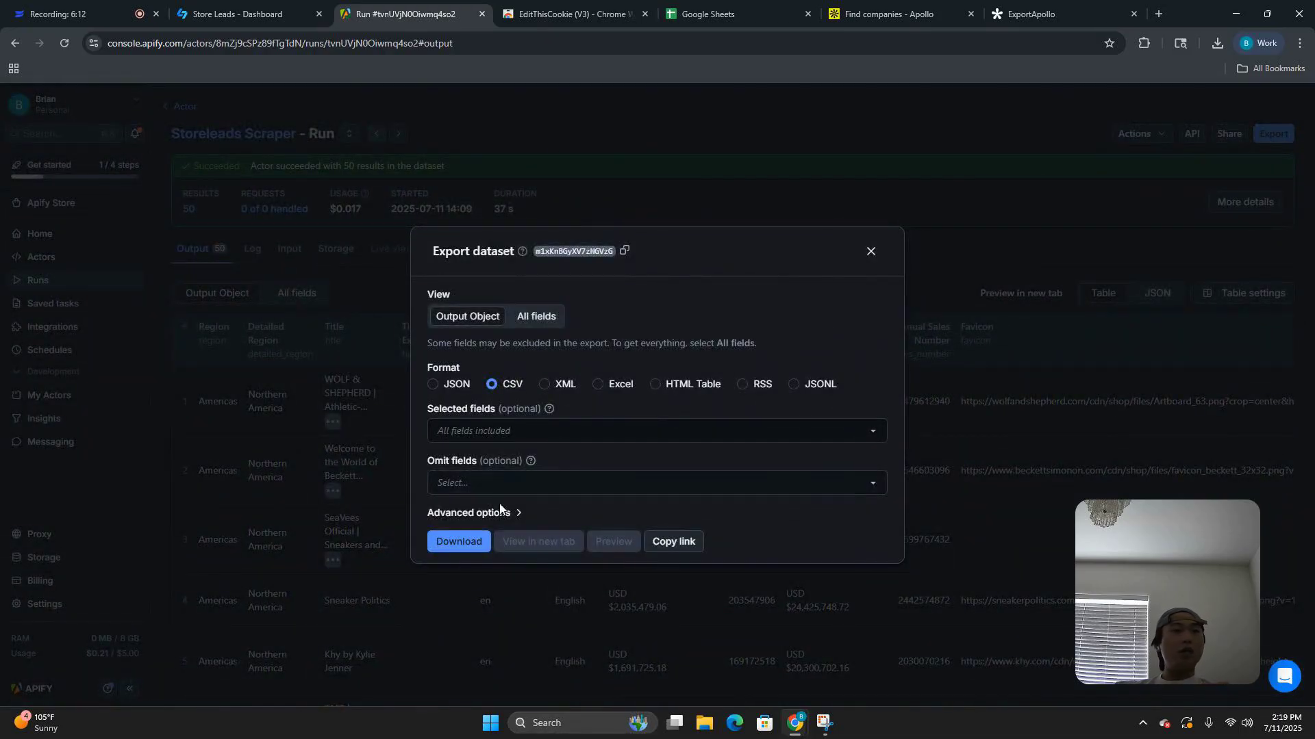
left_click(469, 538)
left_click(734, 6)
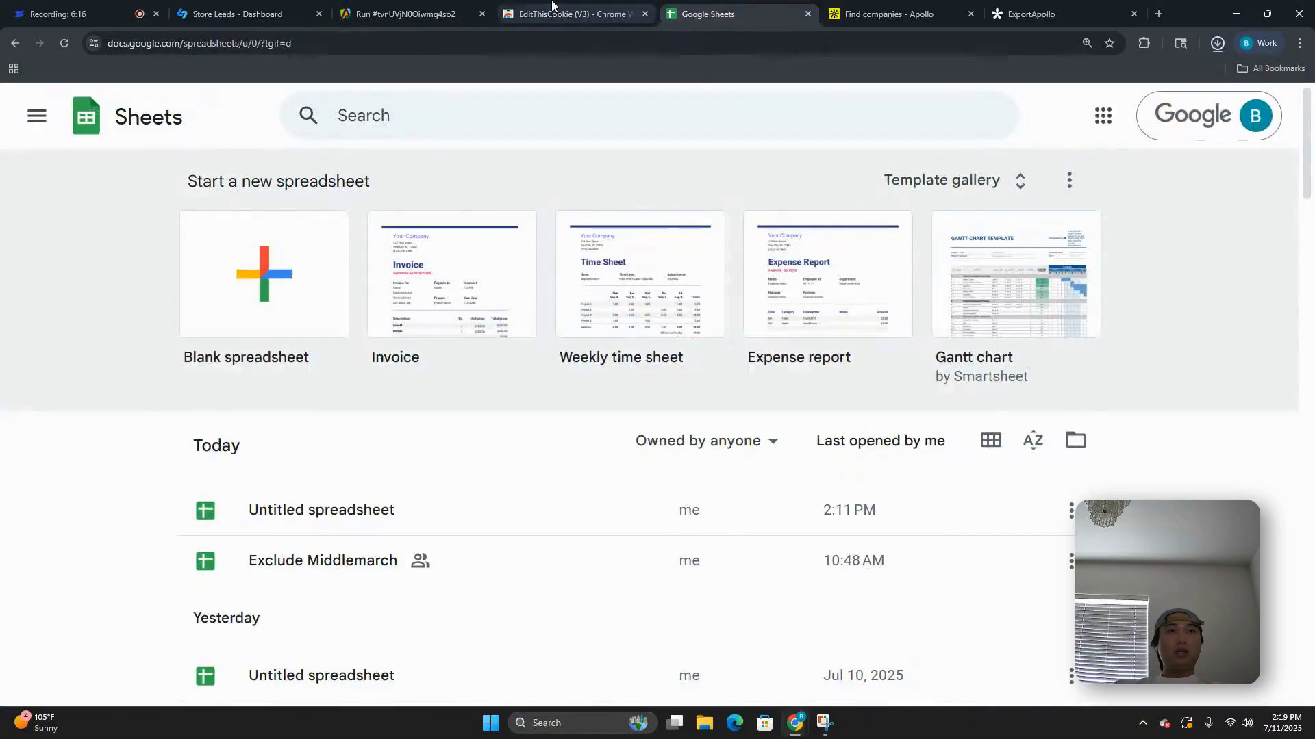
left_click(260, 259)
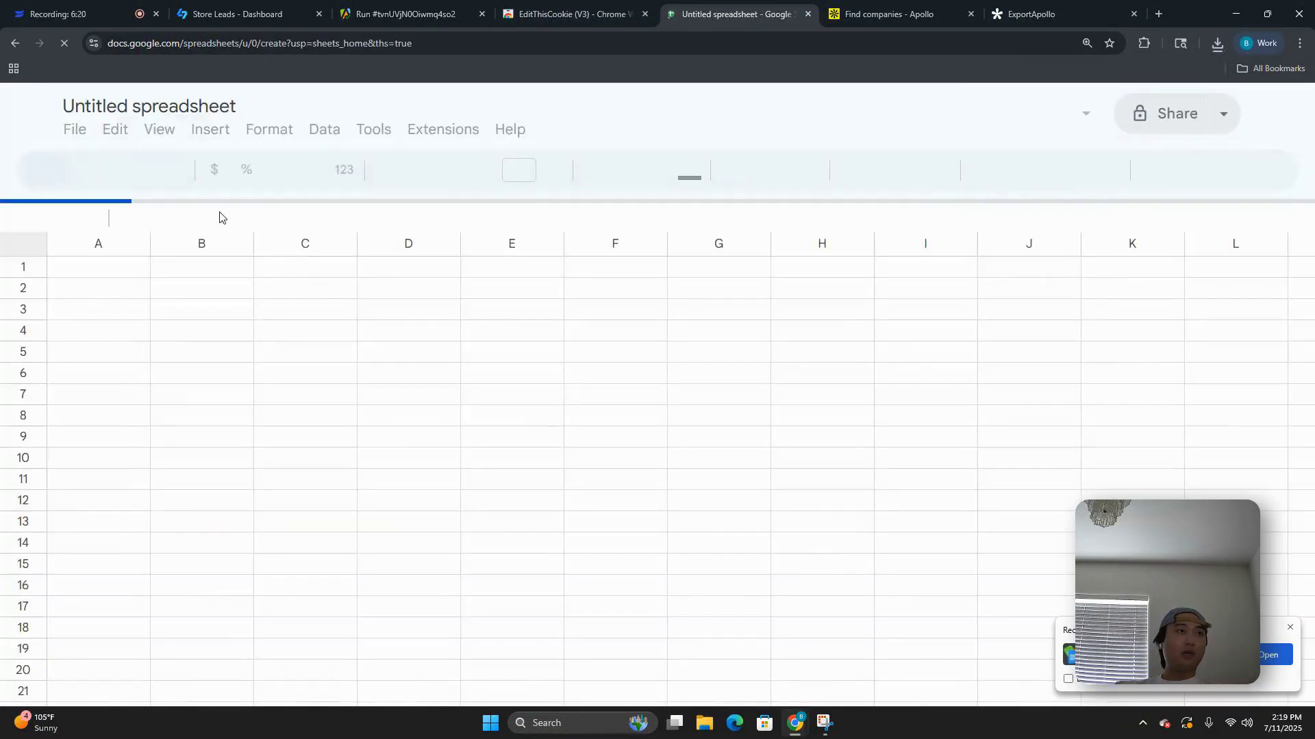
left_click(75, 132)
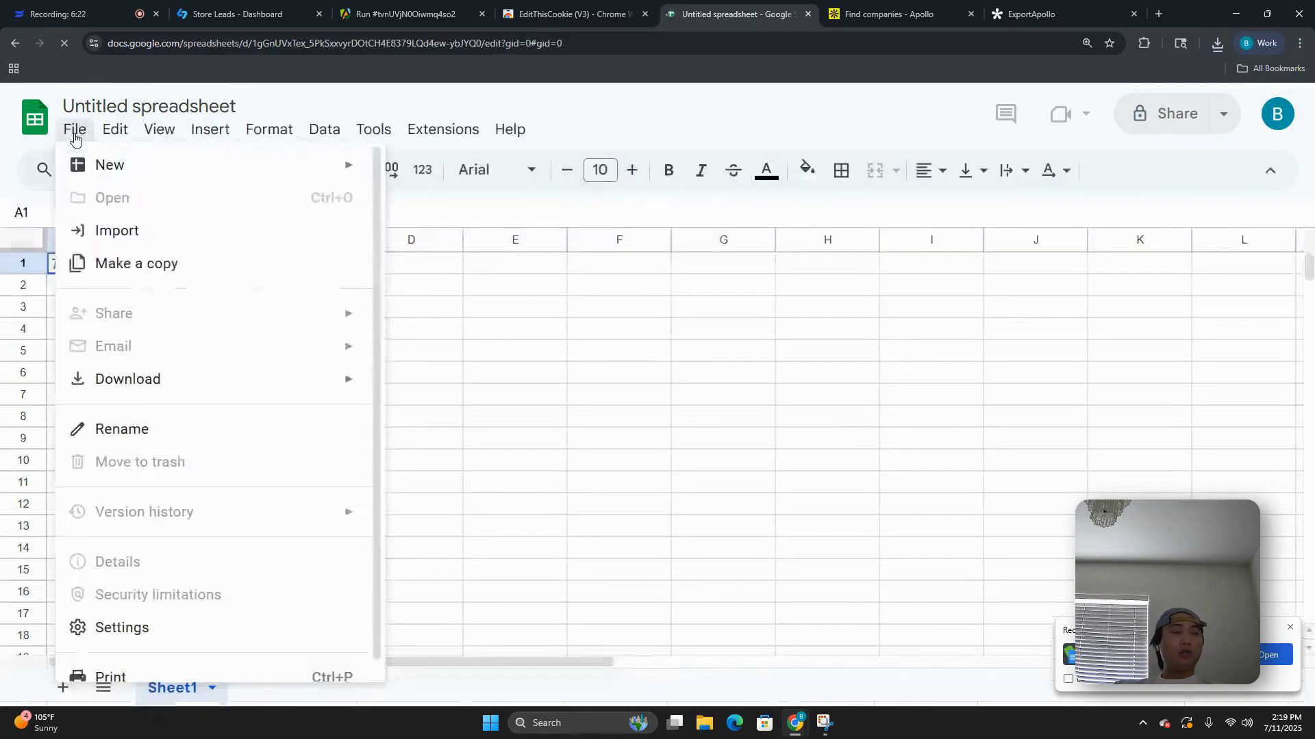
left_click(115, 231)
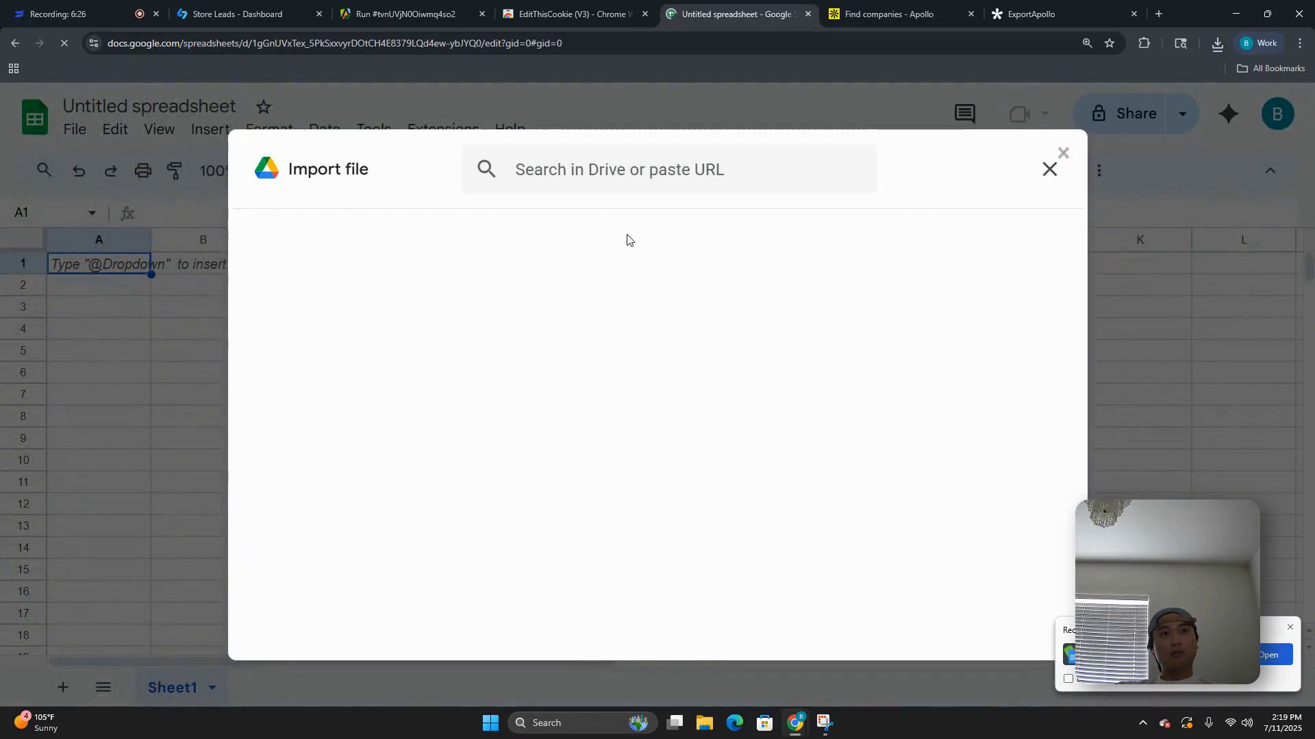
left_click(615, 245)
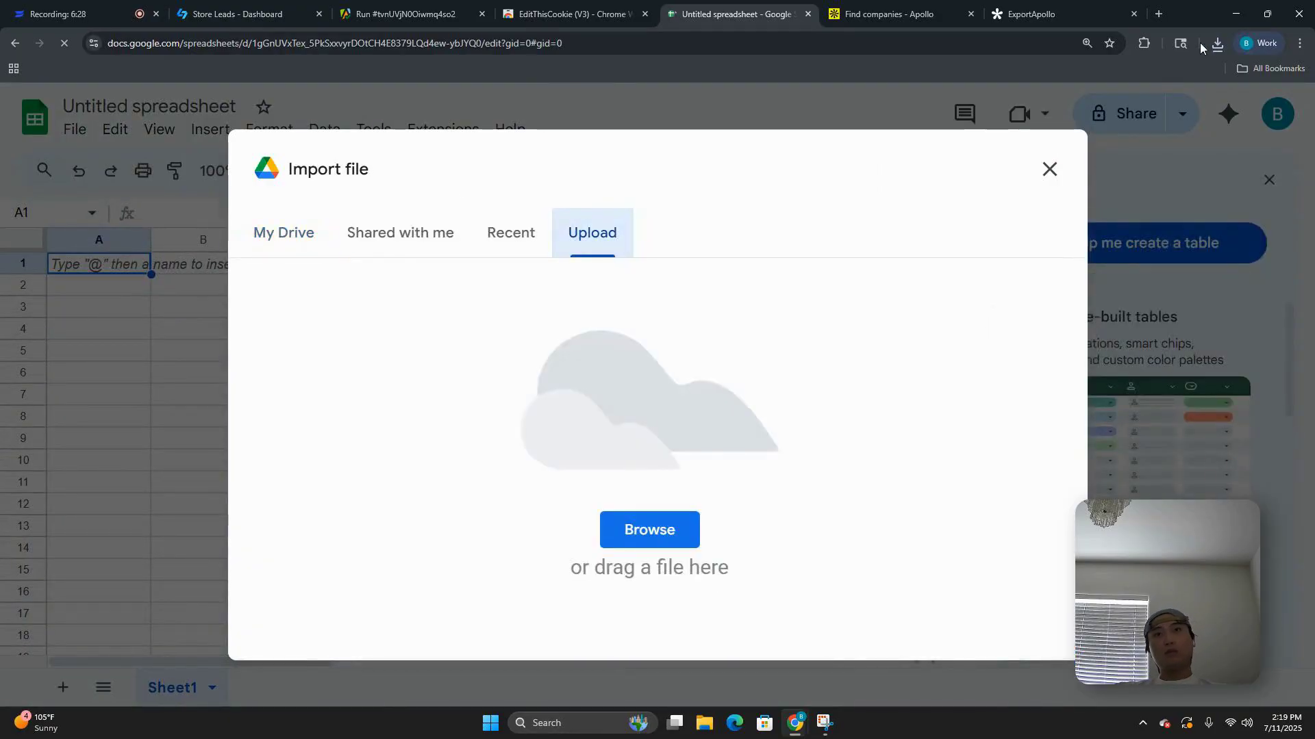
left_click_drag(1049, 112, 769, 381)
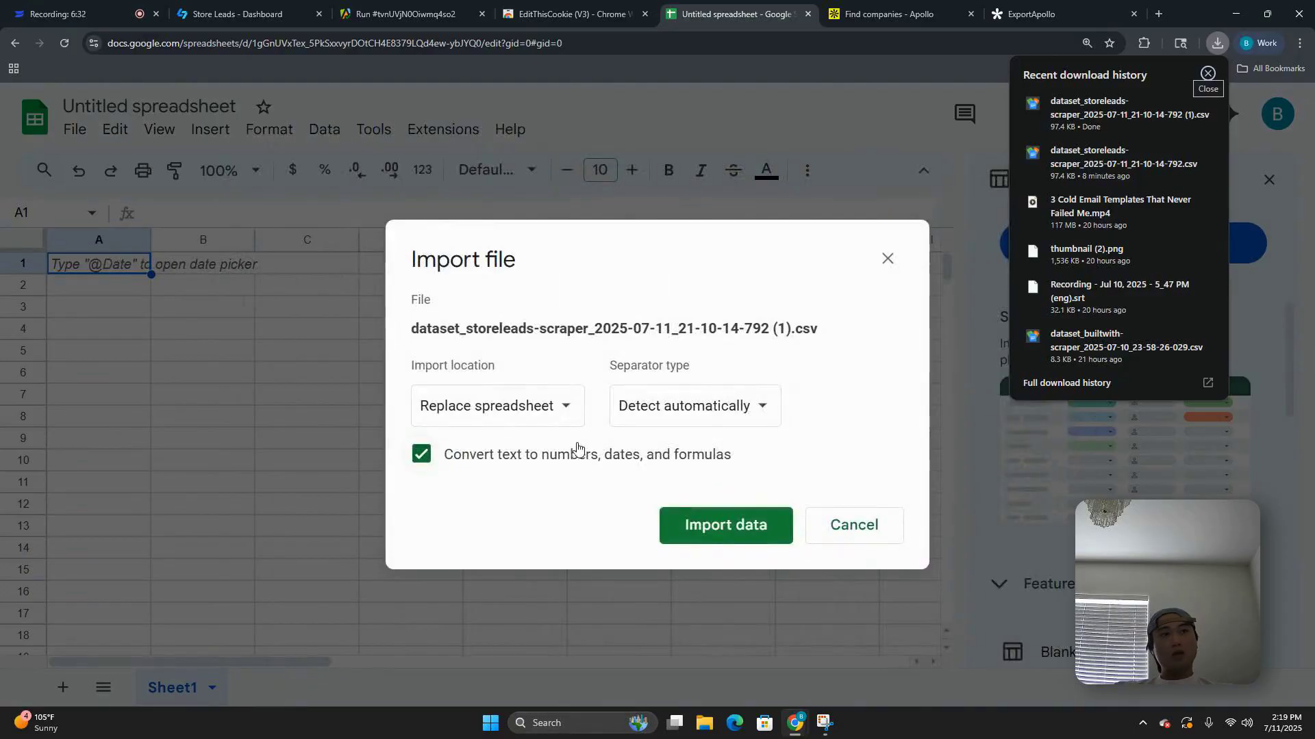
left_click(723, 540)
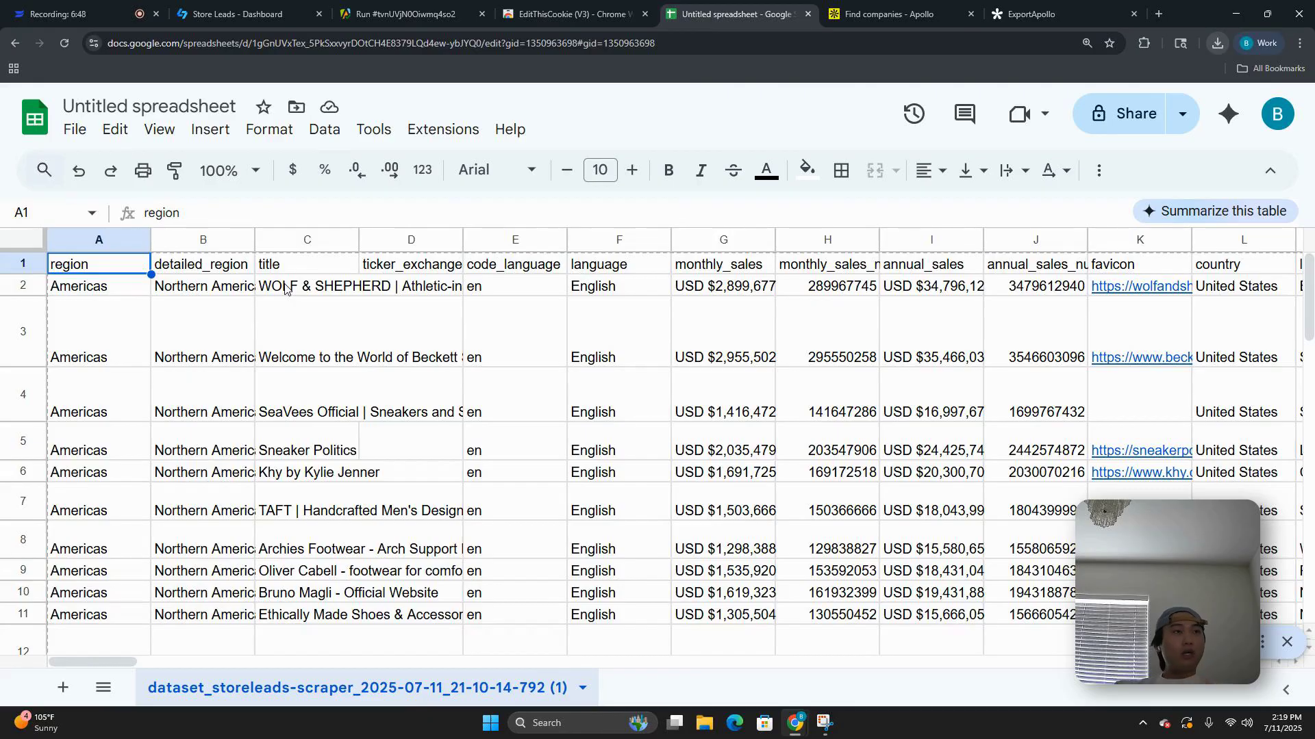
Step: Compare the titles in the first two imported data rows with the domains listed on the Store Leads dashboard
left_click(285, 295)
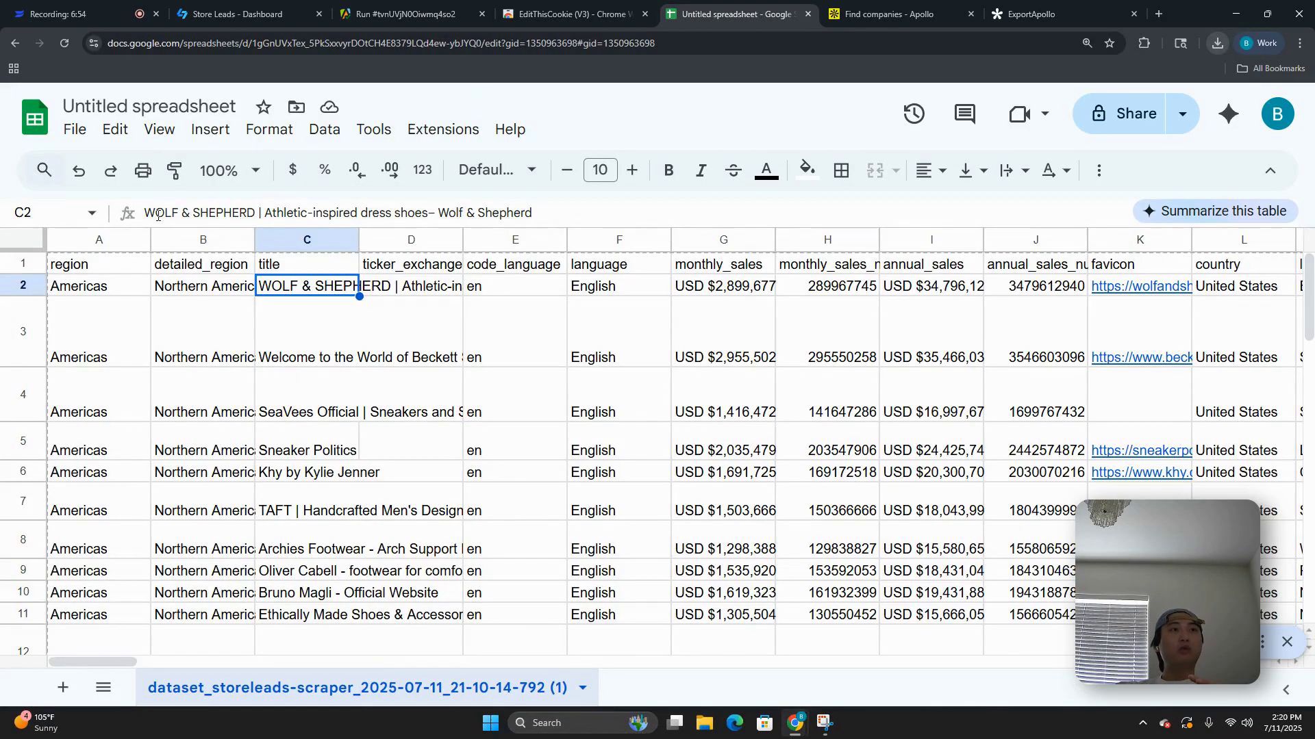
left_click(259, 7)
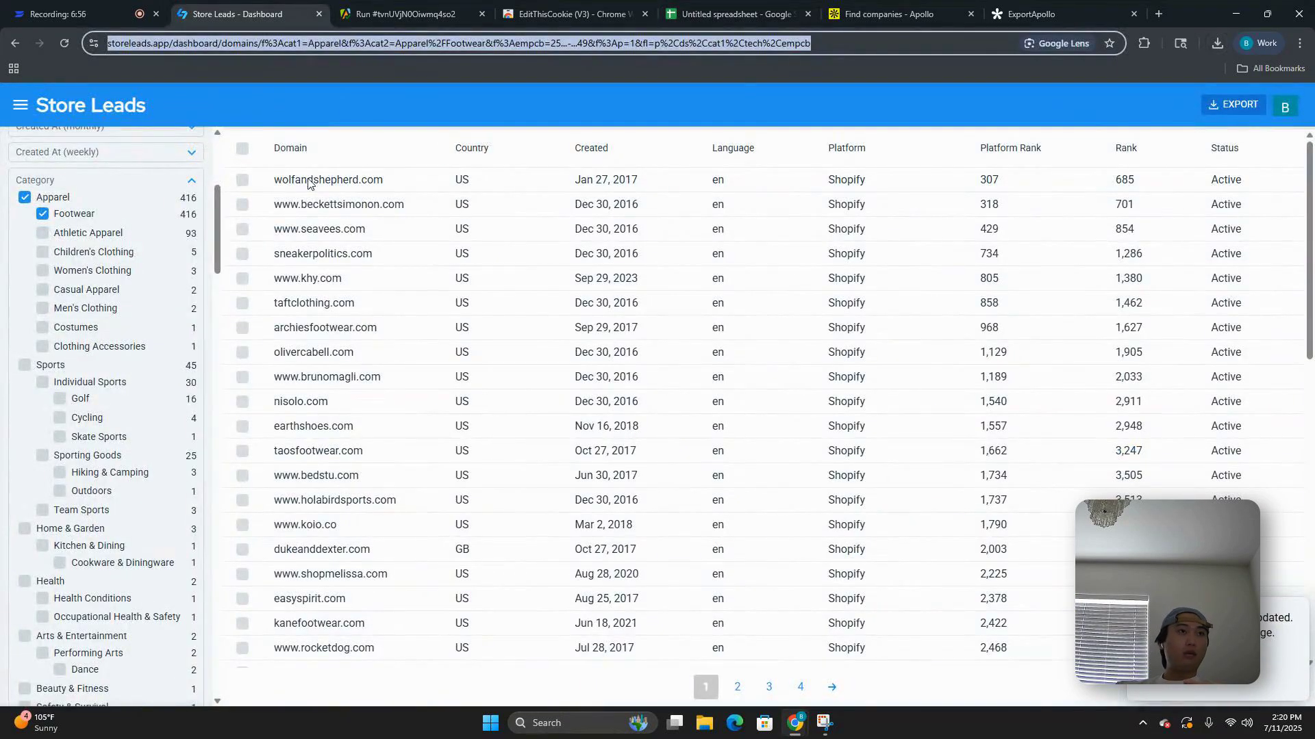
left_click(710, 6)
left_click(282, 363)
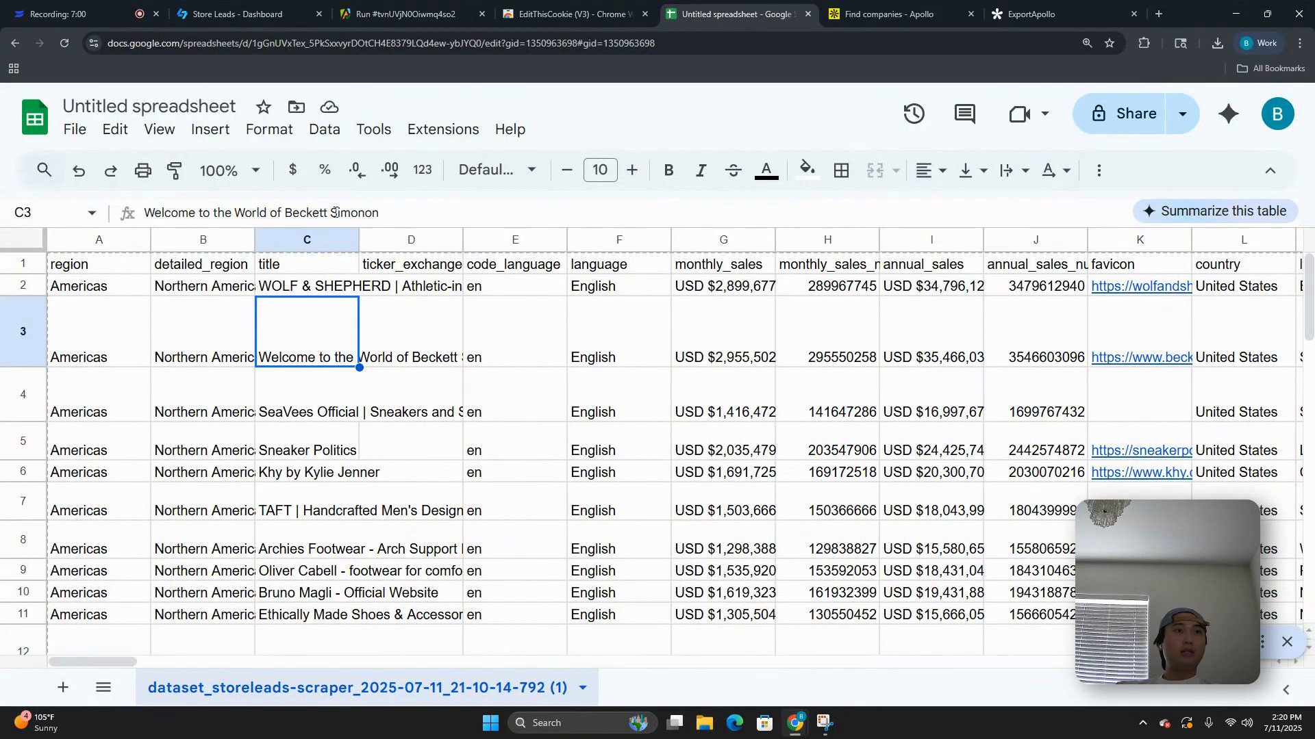
key("ctrl+2")
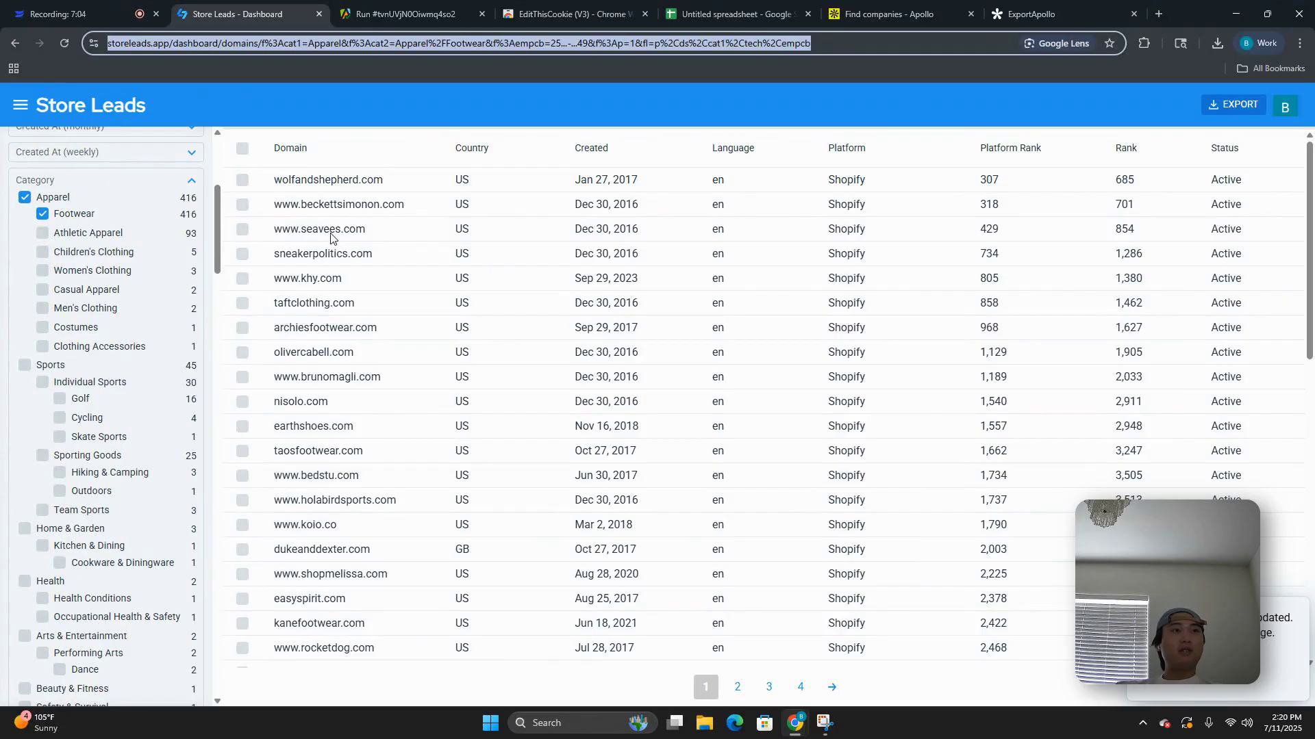
key("ctrl+5")
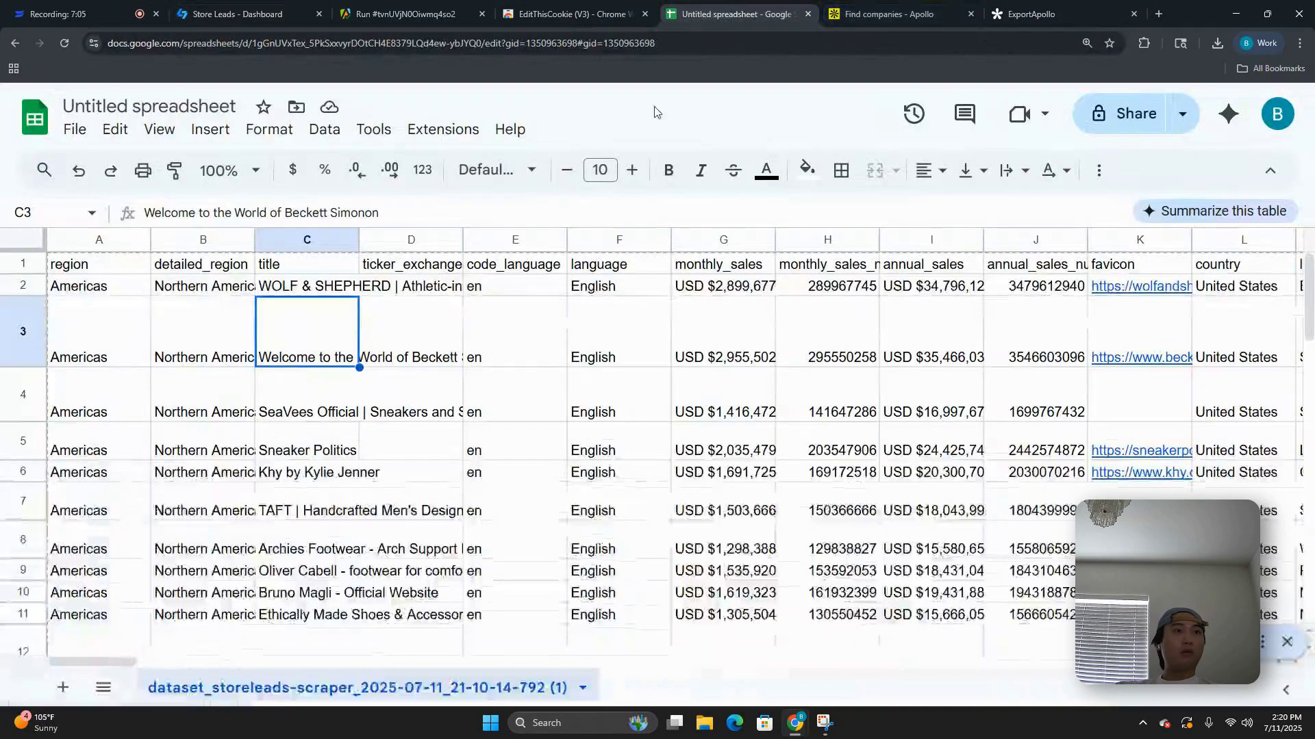
Step: Check the third store's title and look across the imported columns to locate the store domains
left_click(319, 403)
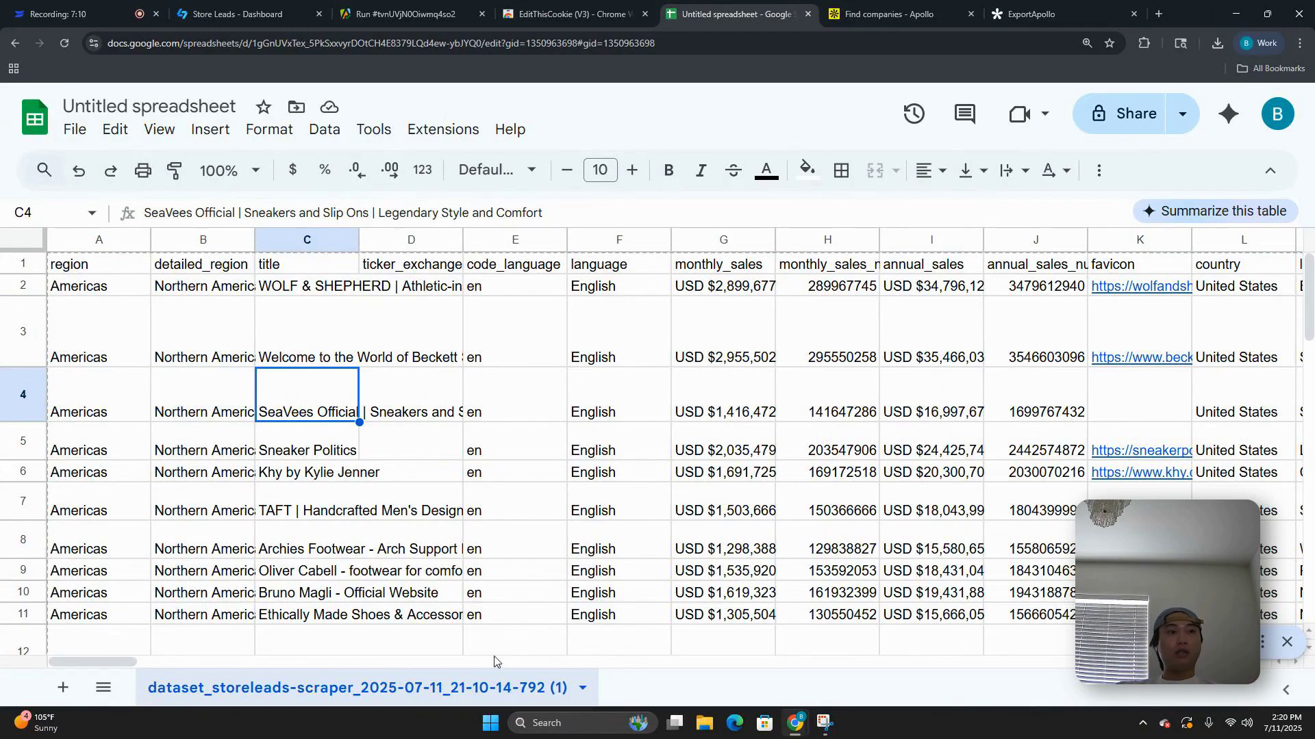
left_click(218, 663)
left_click_drag(218, 663, 37, 649)
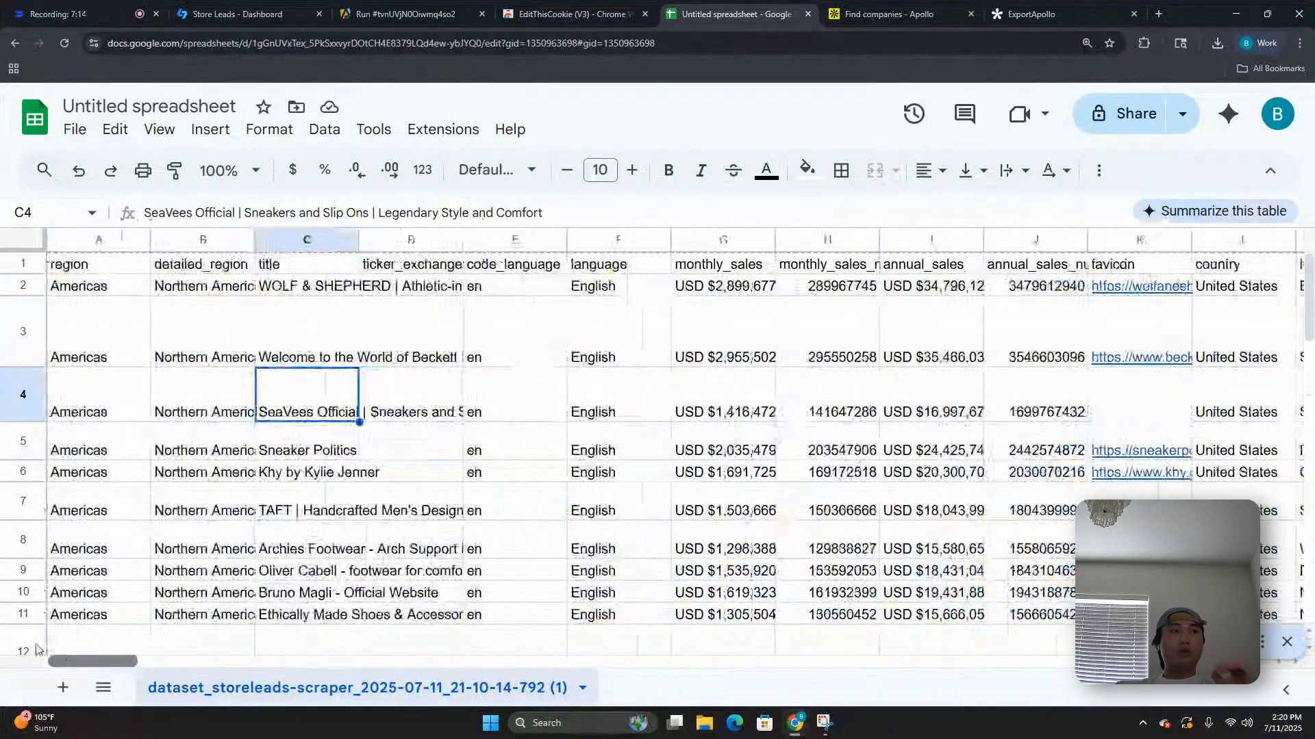
scroll(218, 619, "right", 10)
scroll(218, 618, "left", 6)
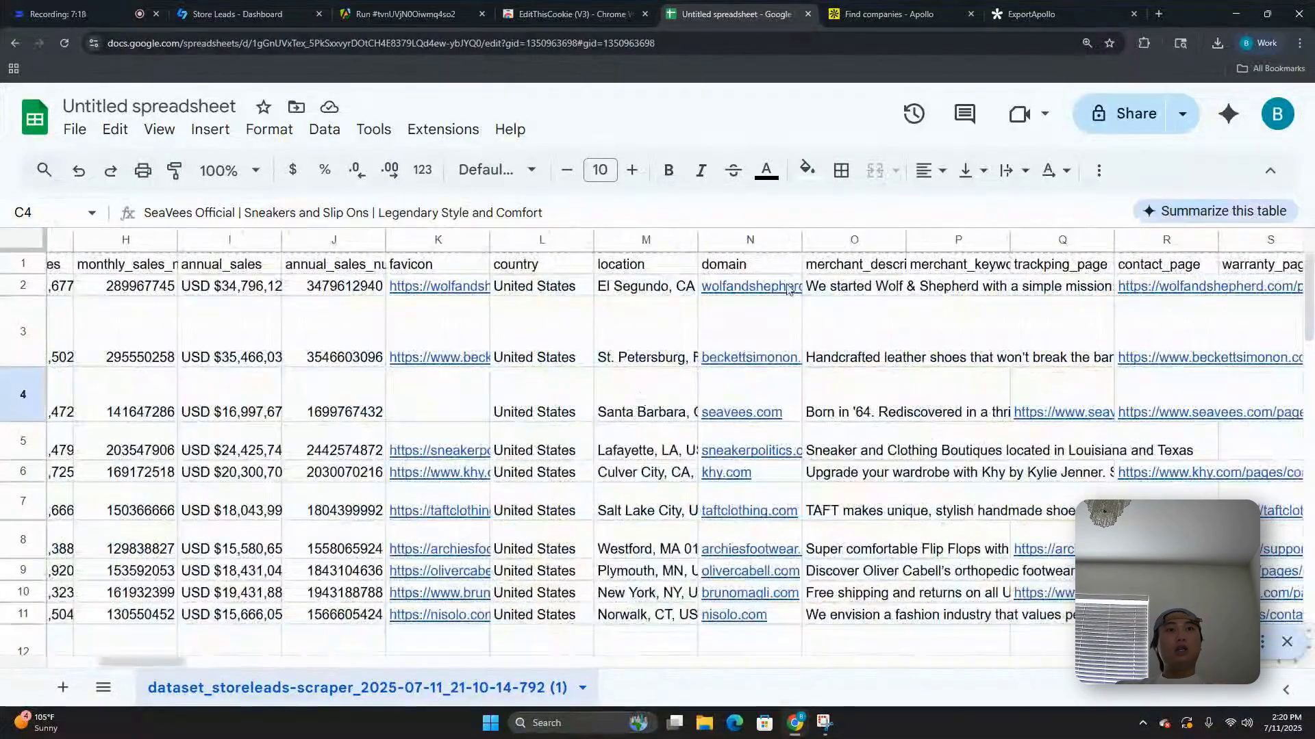
Step: Copy all the store domains in the domain column, cells N2:N51
left_click(750, 286)
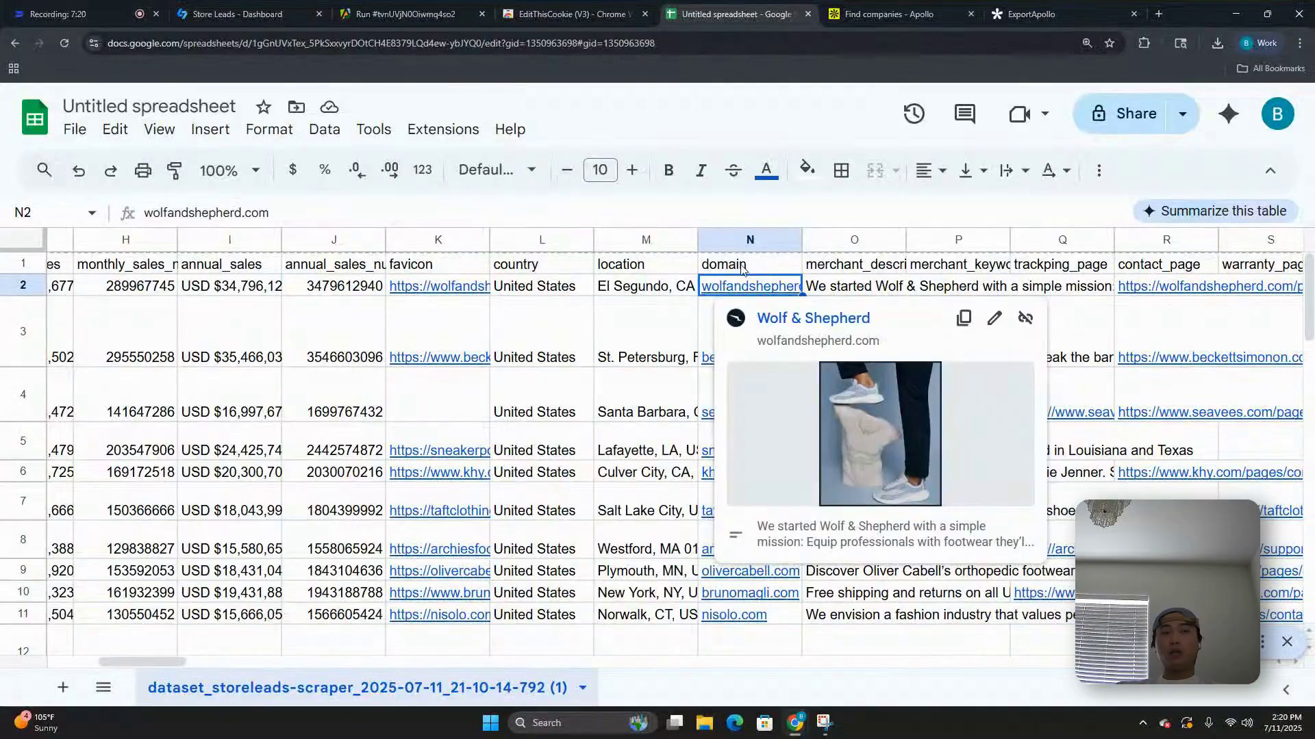
key("ctrl+shift+Down")
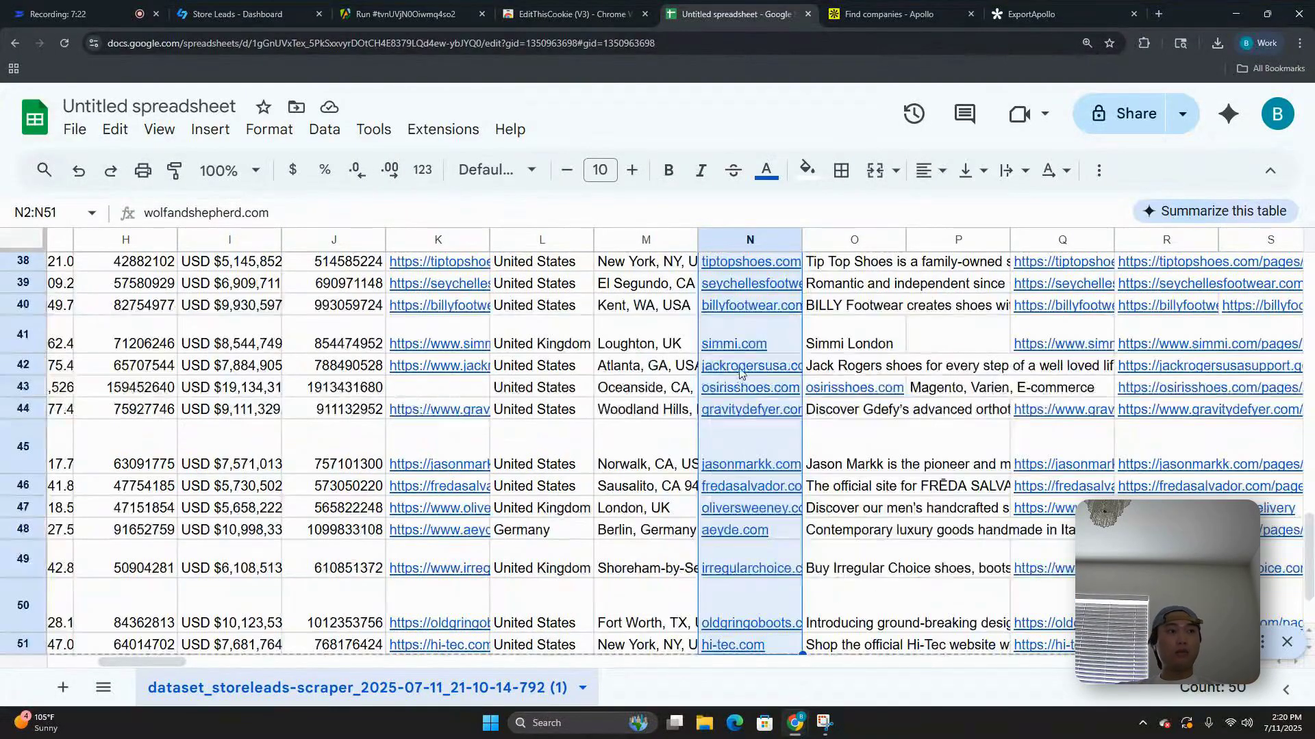
mouse_move(740, 376)
key("ctrl+c")
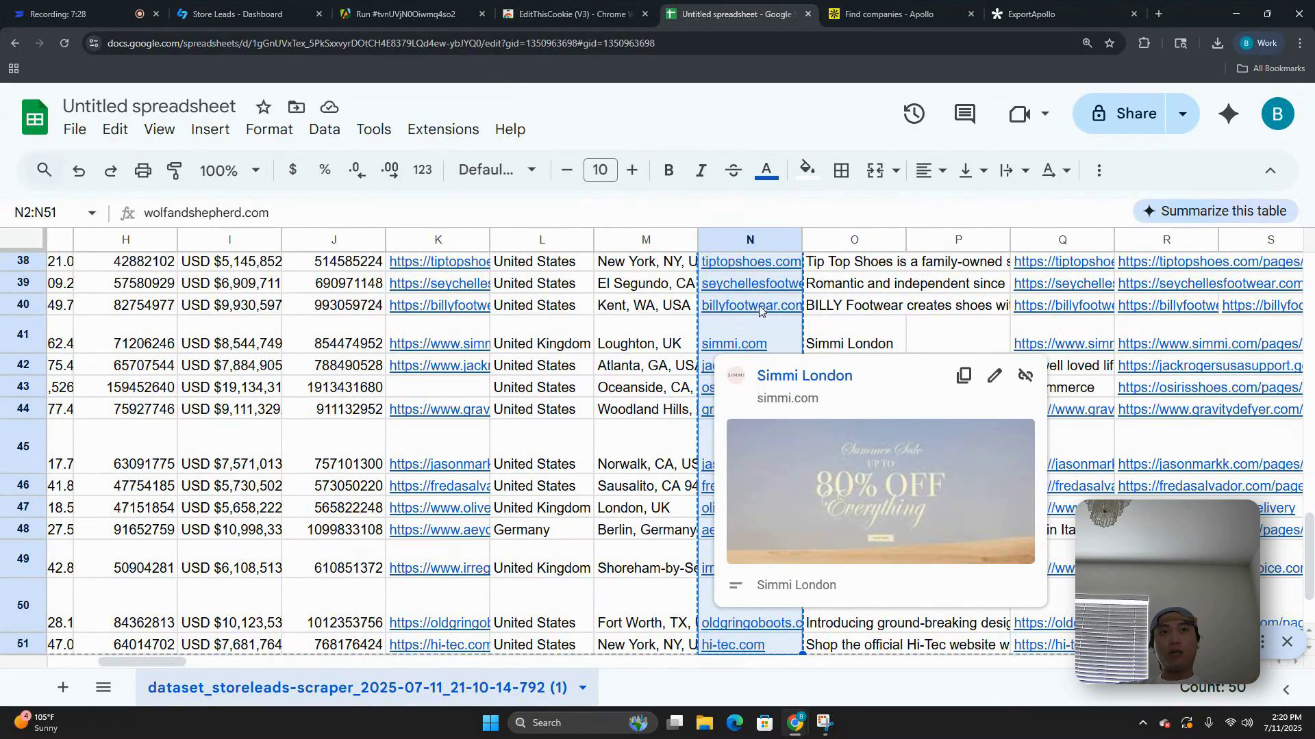
Step: Switch to Apollo's company search, paste the copied domains as the list of companies to include, and run the search
left_click(890, 14)
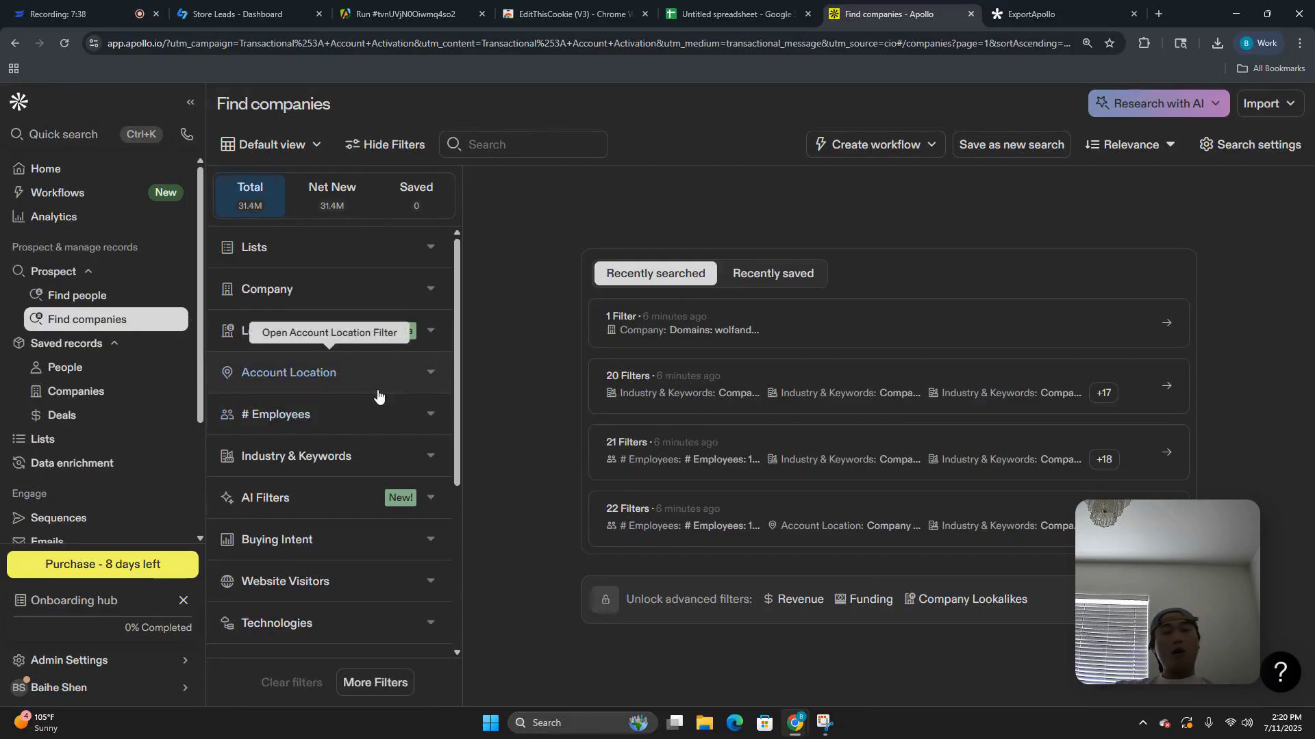
scroll(377, 395, "down", 2)
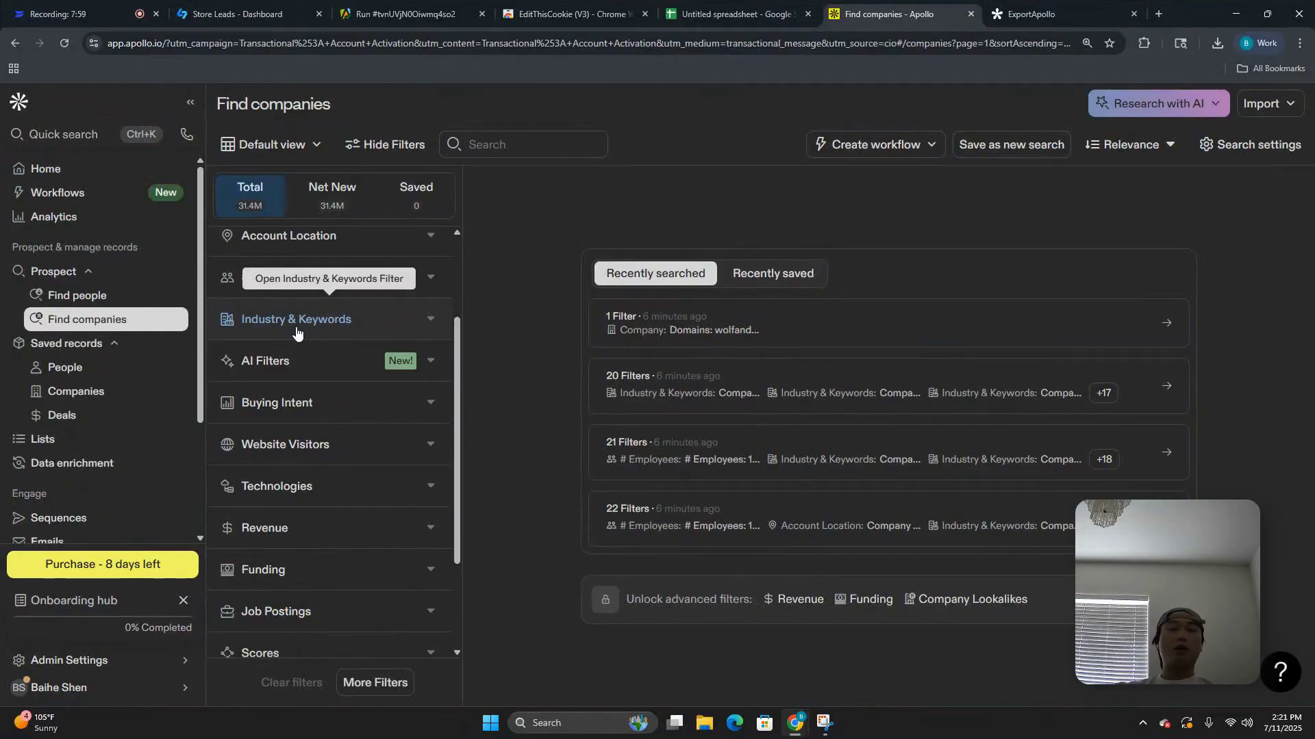
scroll(339, 387, "up", 2)
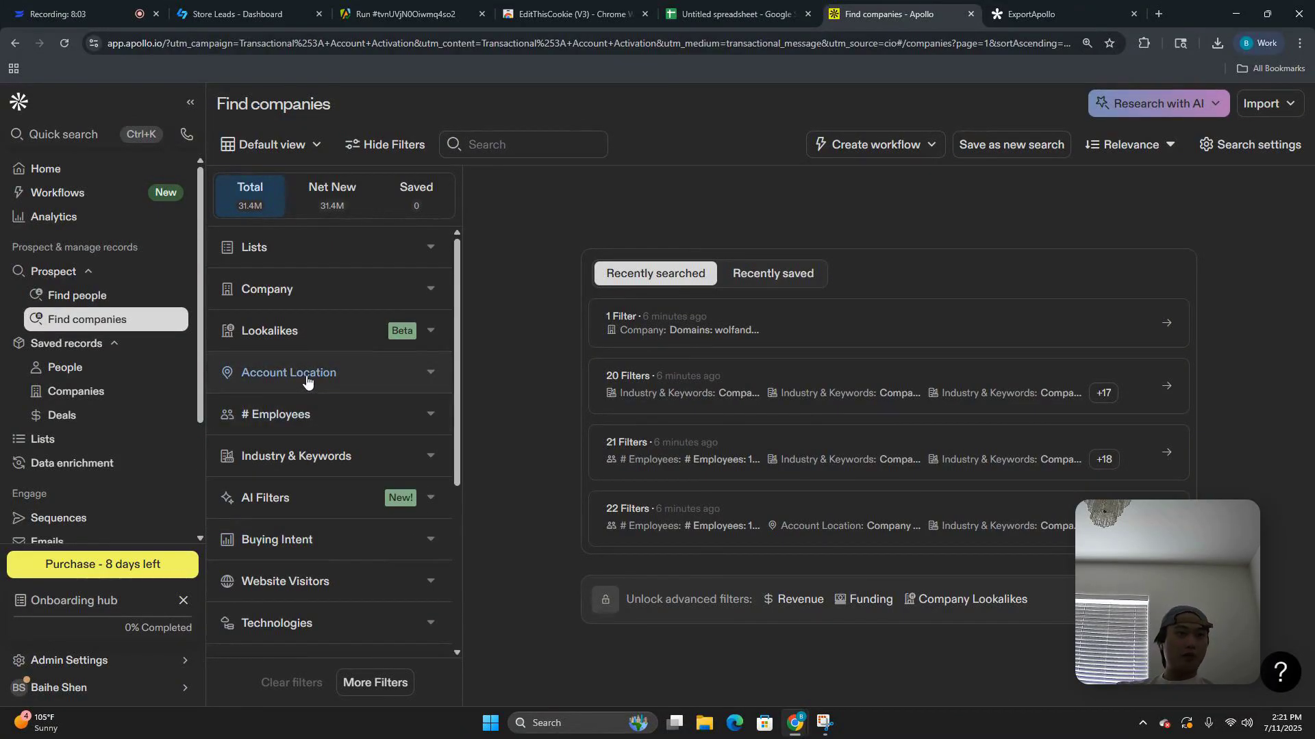
left_click(288, 287)
left_click(338, 541)
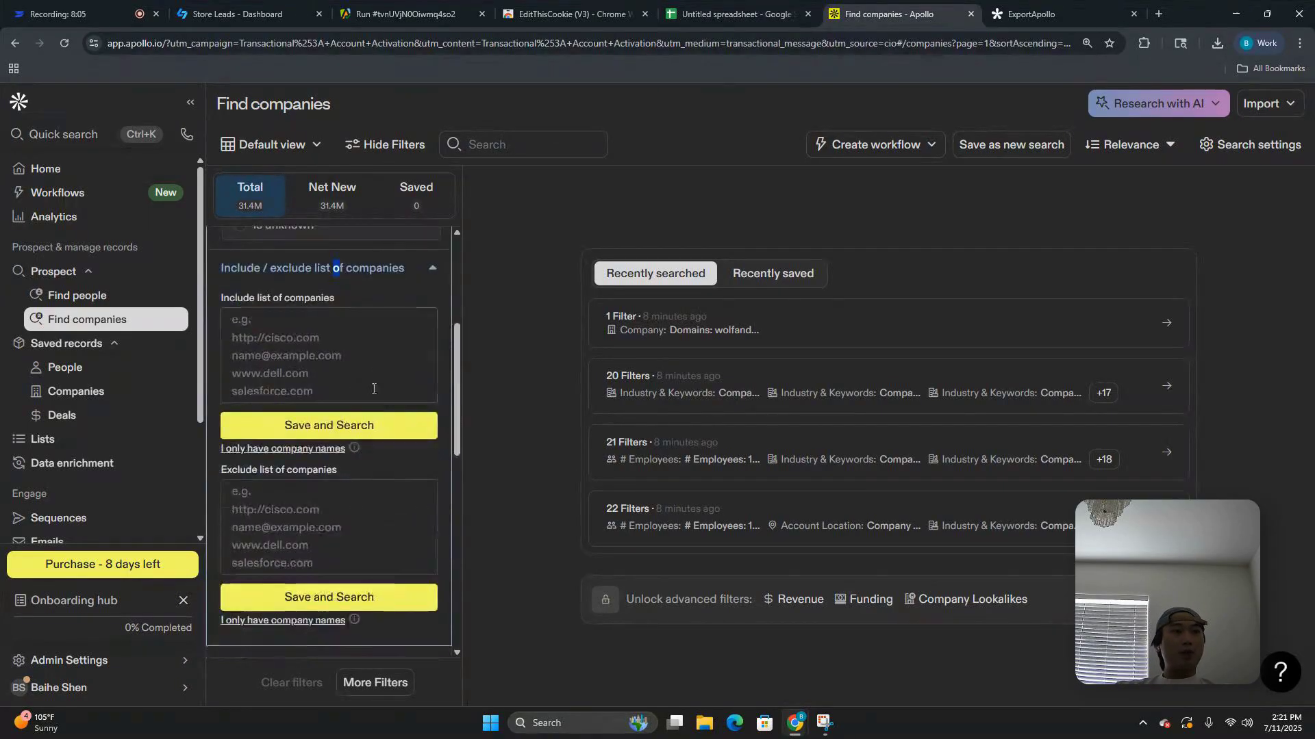
scroll(376, 396, "up", 2)
scroll(351, 425, "up", 2)
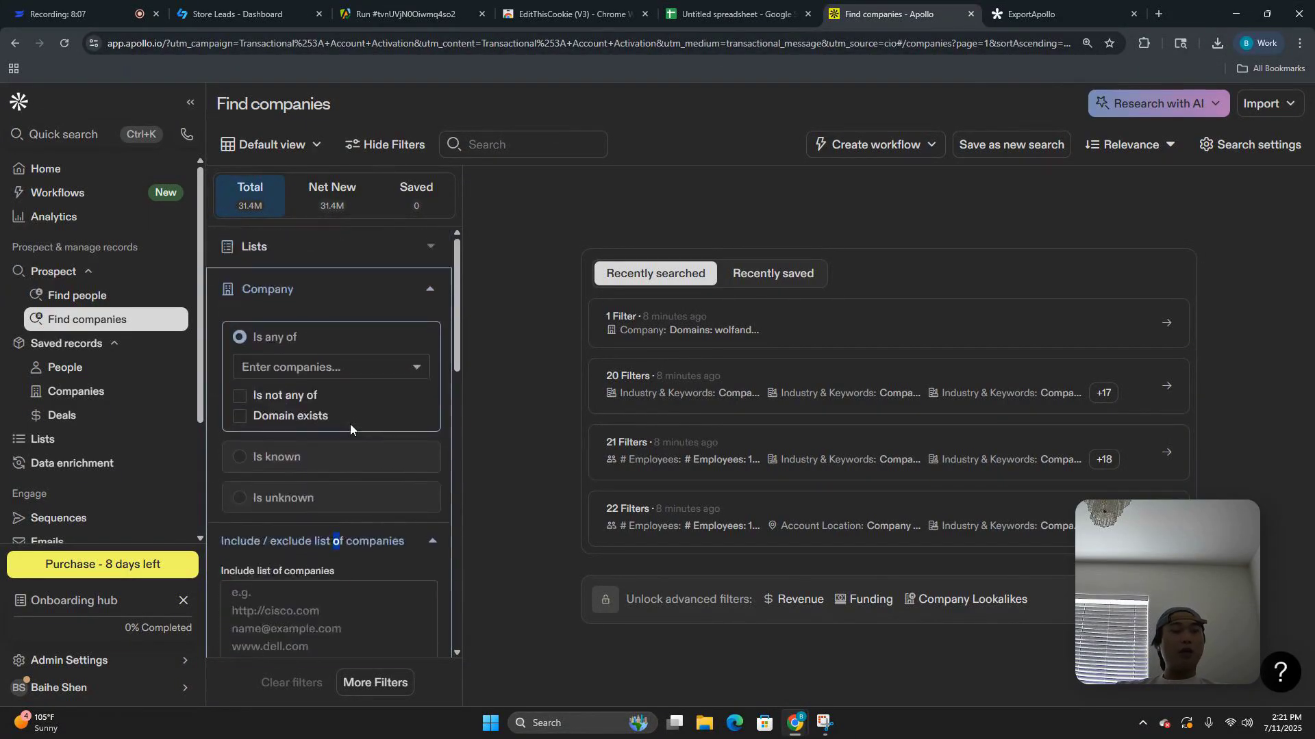
scroll(350, 425, "down", 3)
left_click(319, 435)
key("ctrl+v")
left_click(367, 498)
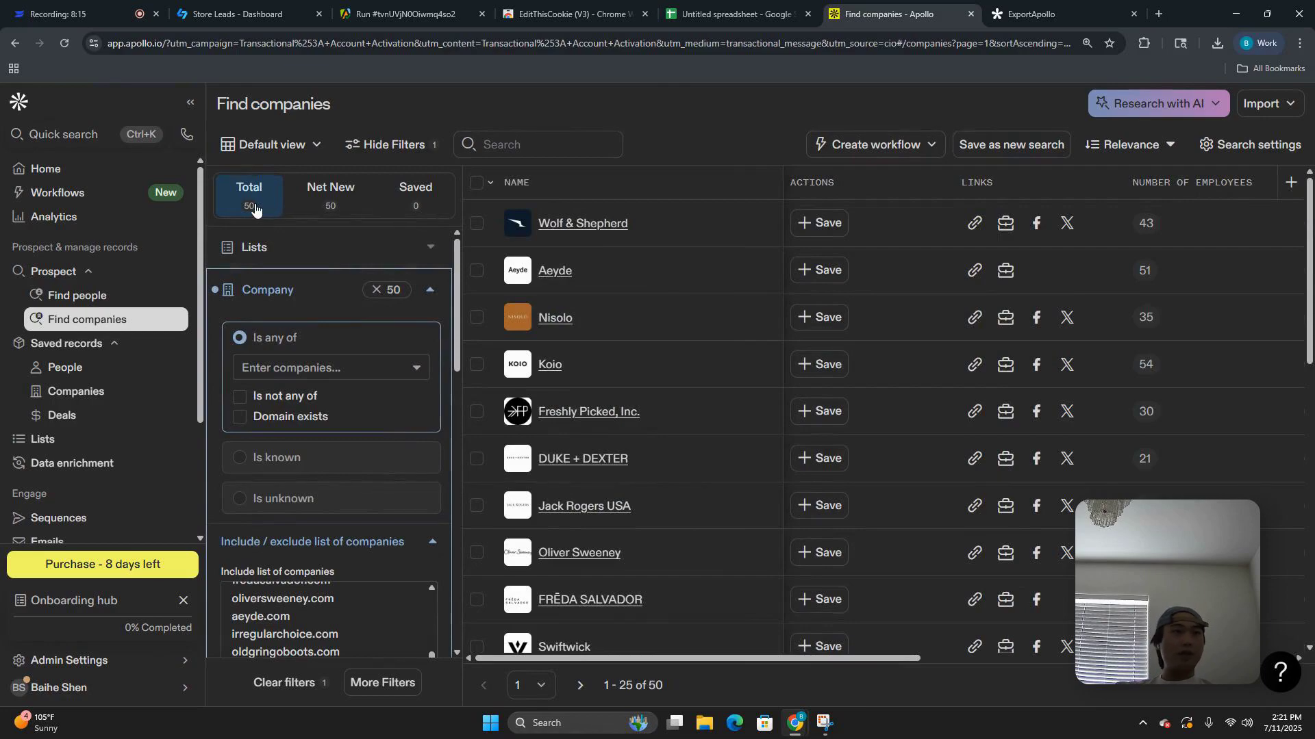
left_click(284, 293)
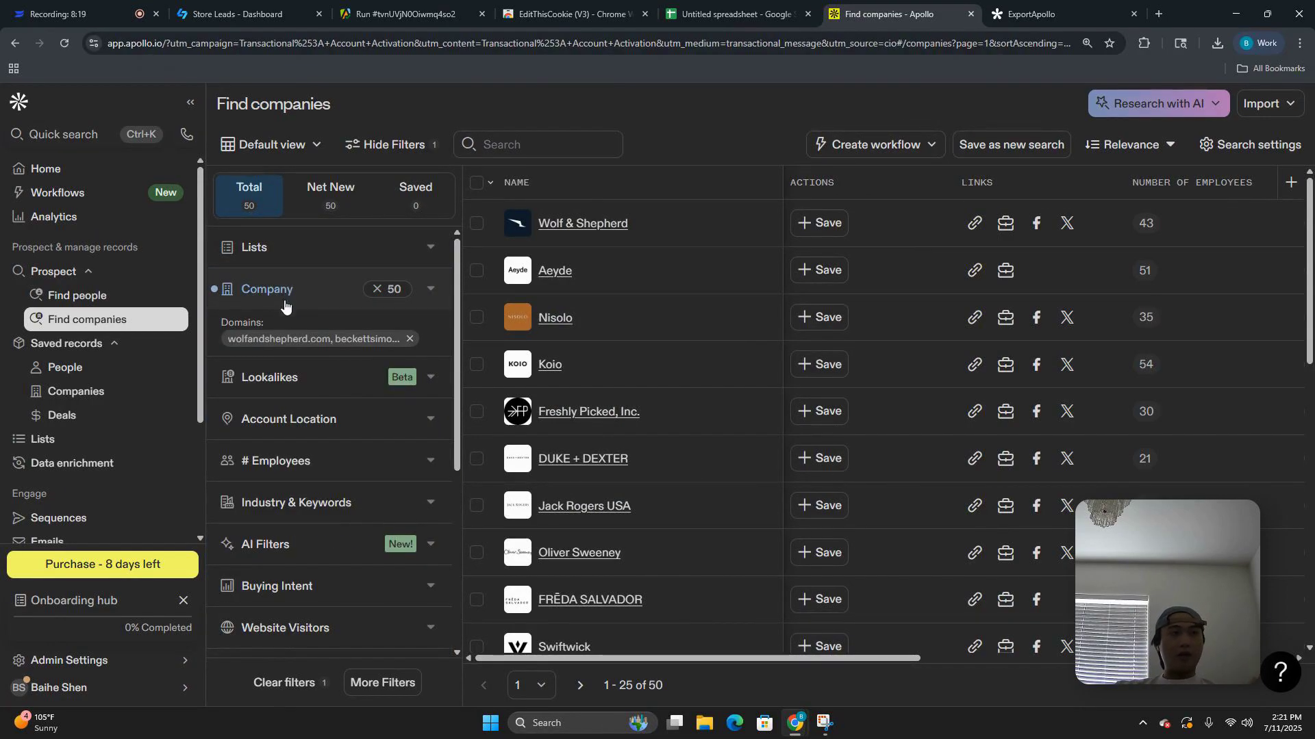
Step: Compare Apollo's company filters with the category, employee and technology filters on the Store Leads dashboard
scroll(294, 370, "down", 2)
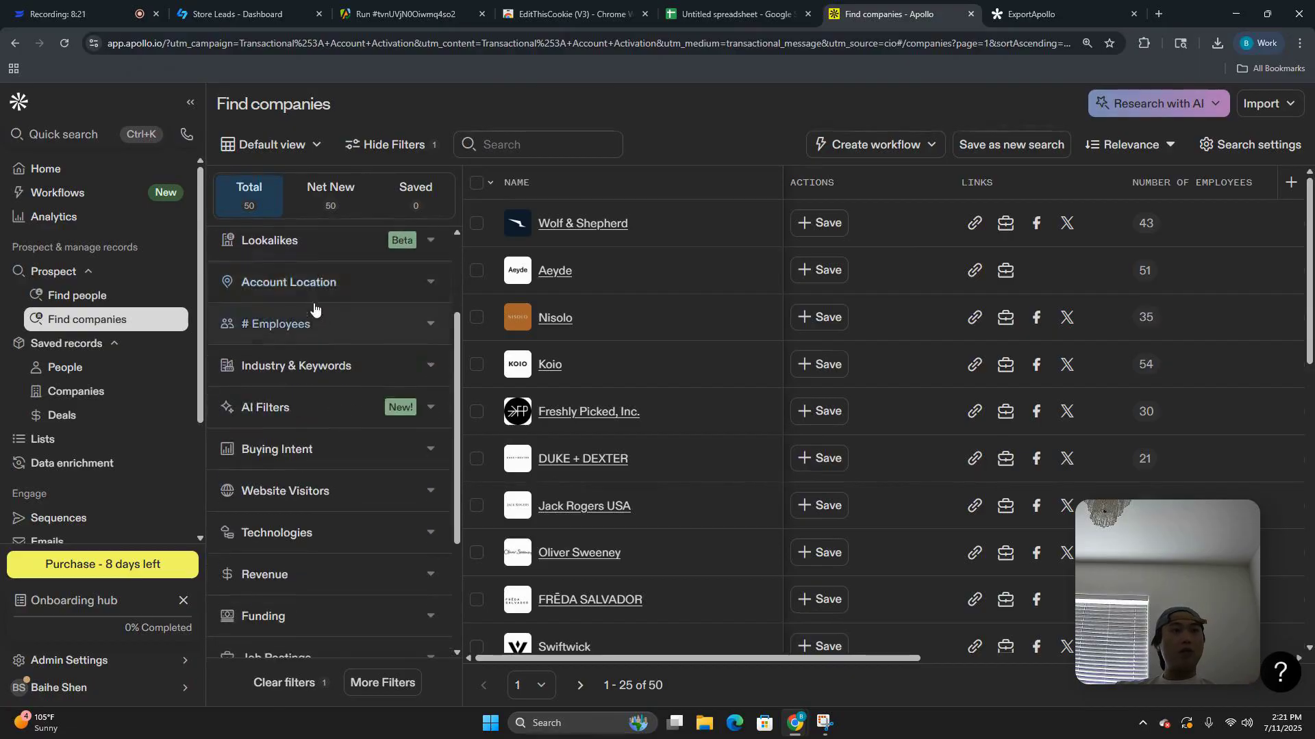
scroll(322, 424, "up", 2)
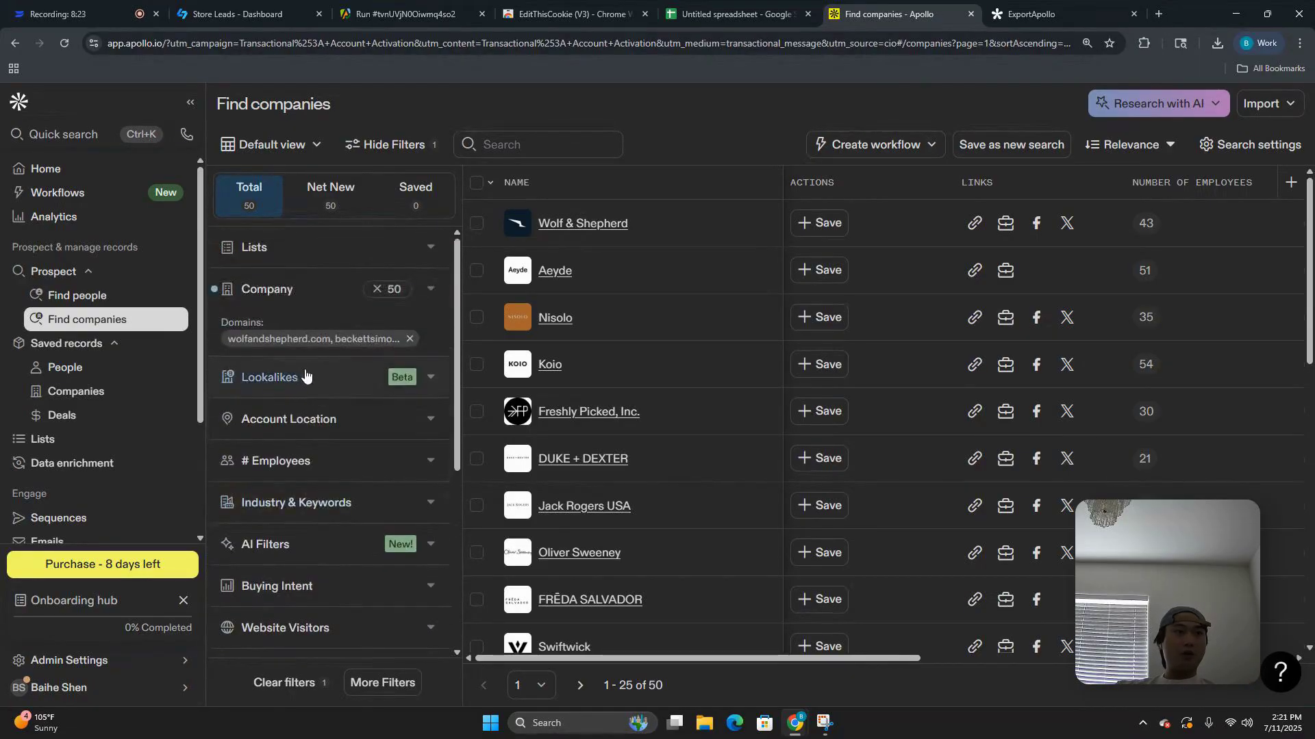
key("ctrl+2")
scroll(74, 359, "up", 3)
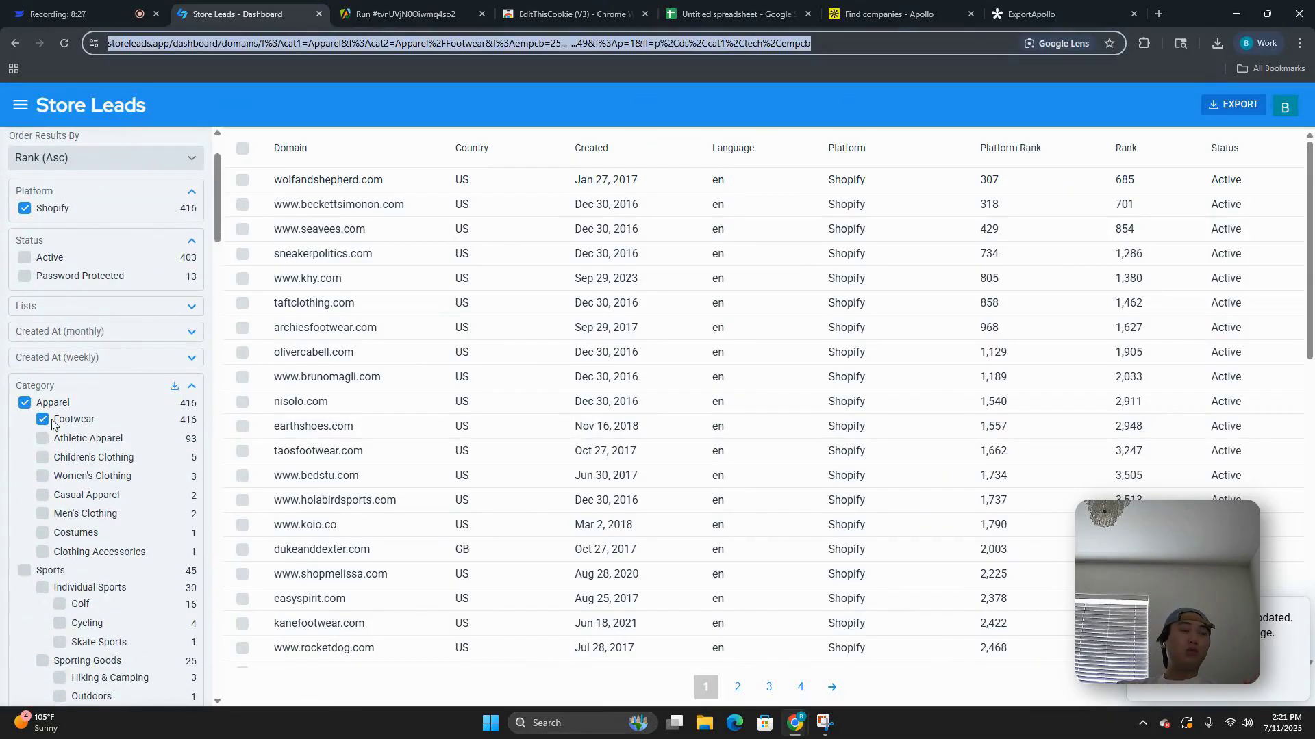
left_click(904, 12)
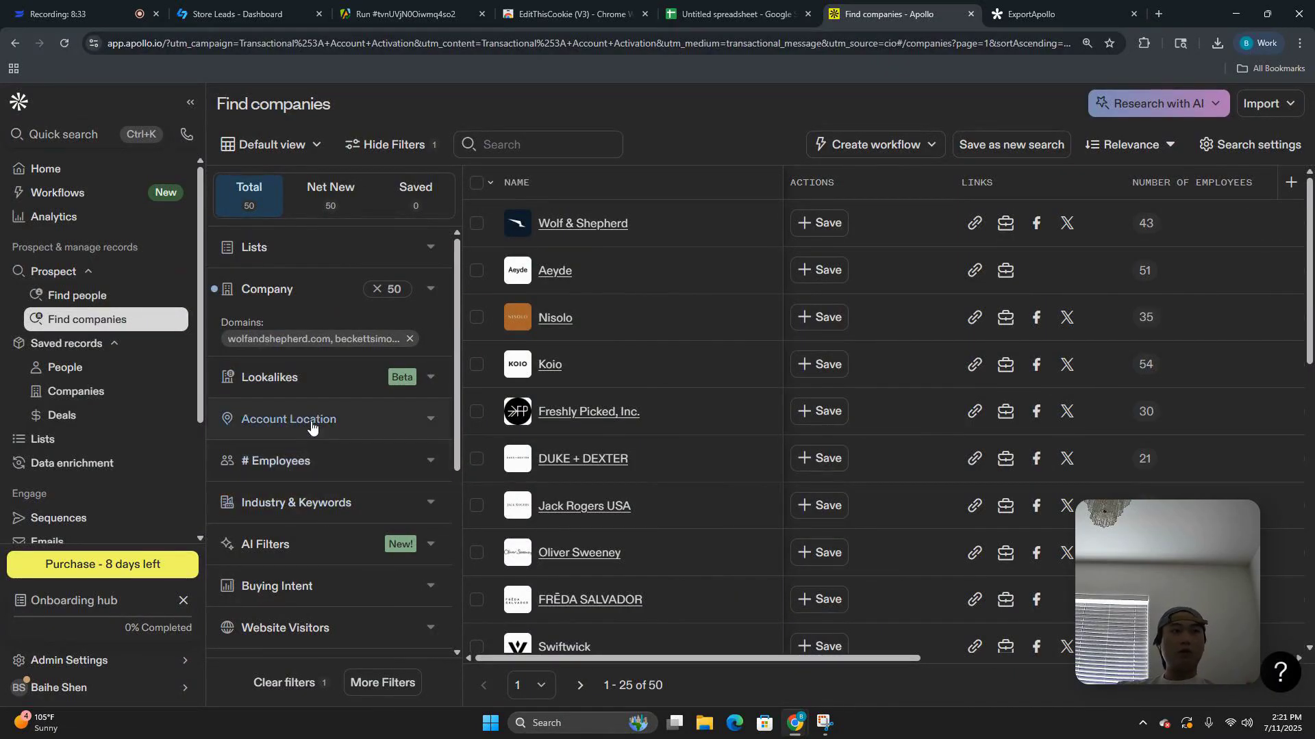
key("ctrl+2")
scroll(117, 581, "down", 5)
scroll(120, 579, "down", 15)
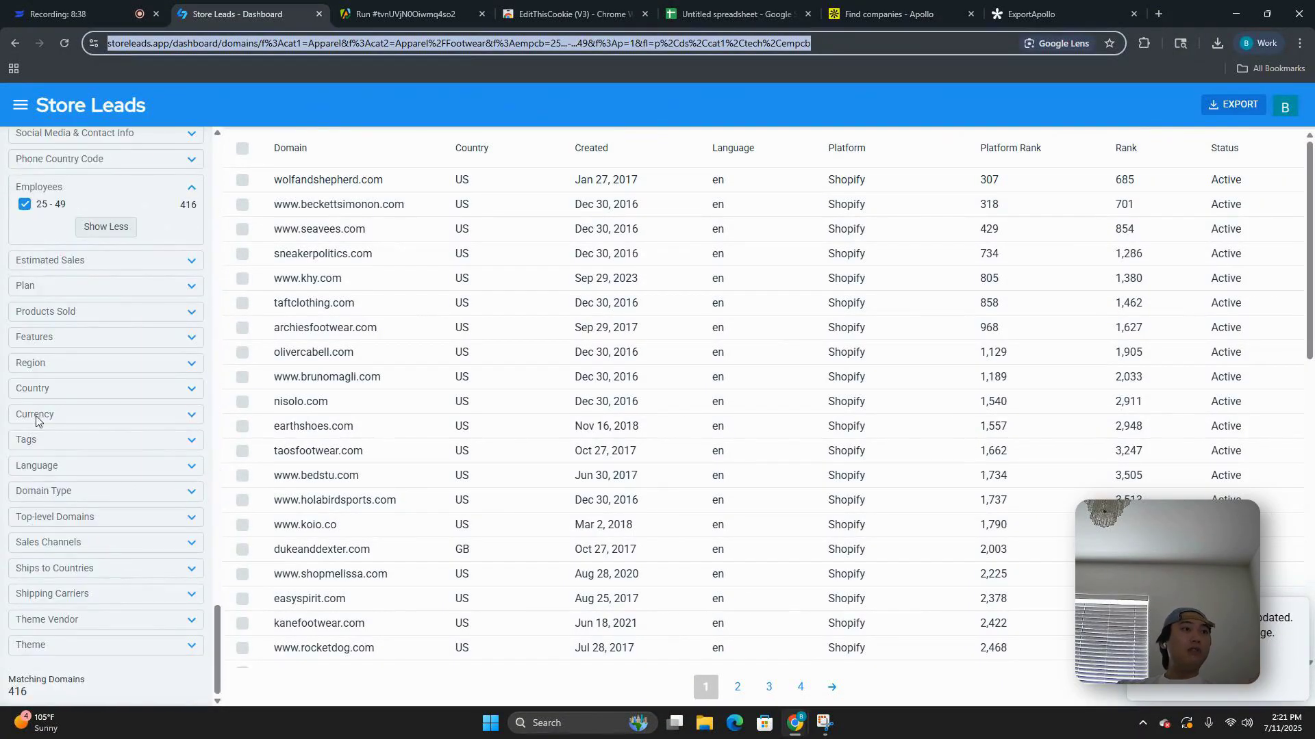
key("ctrl+6")
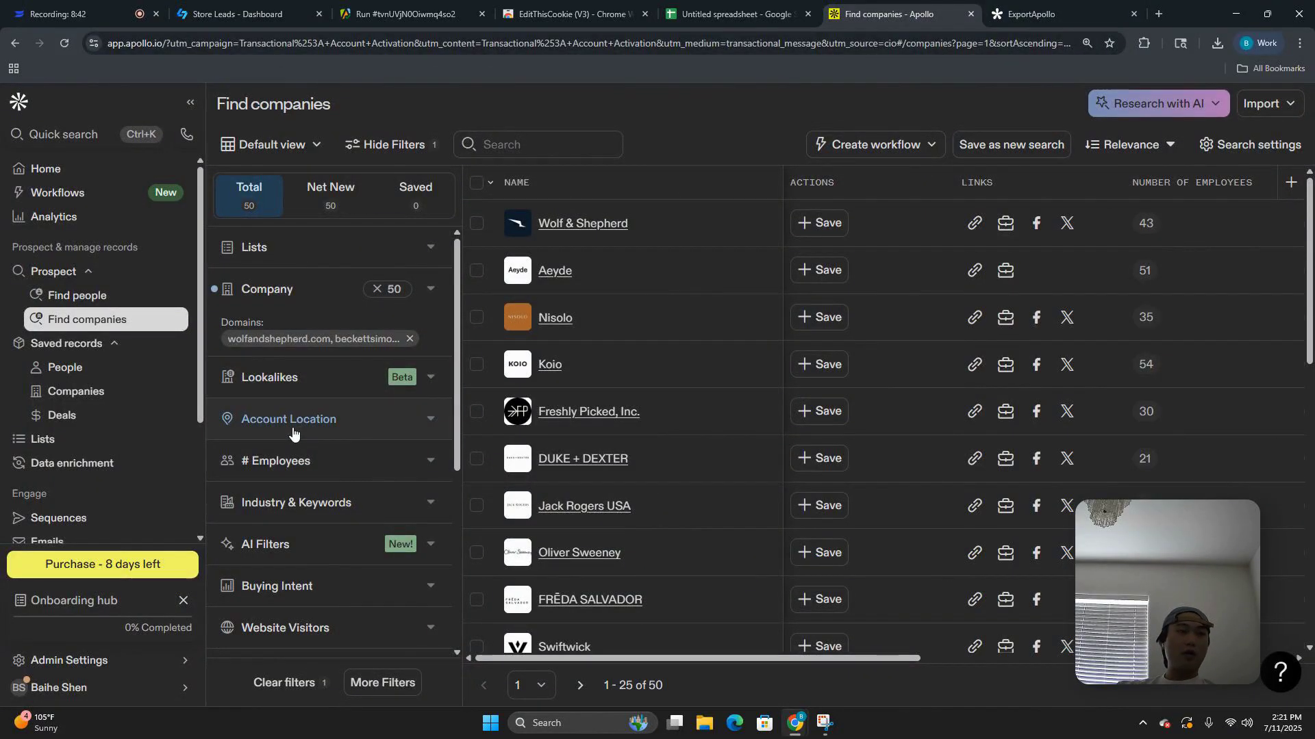
scroll(293, 431, "down", 2)
left_click(232, 14)
scroll(104, 497, "up", 6)
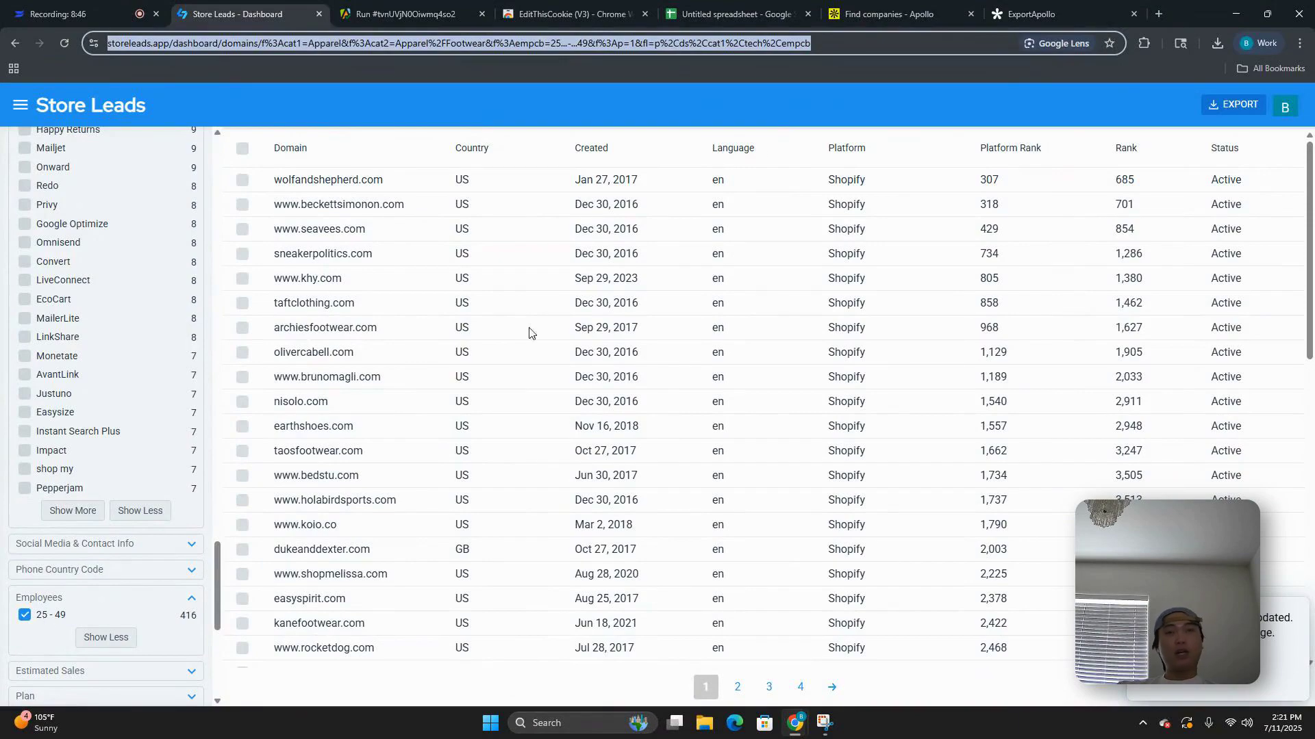
left_click(893, 19)
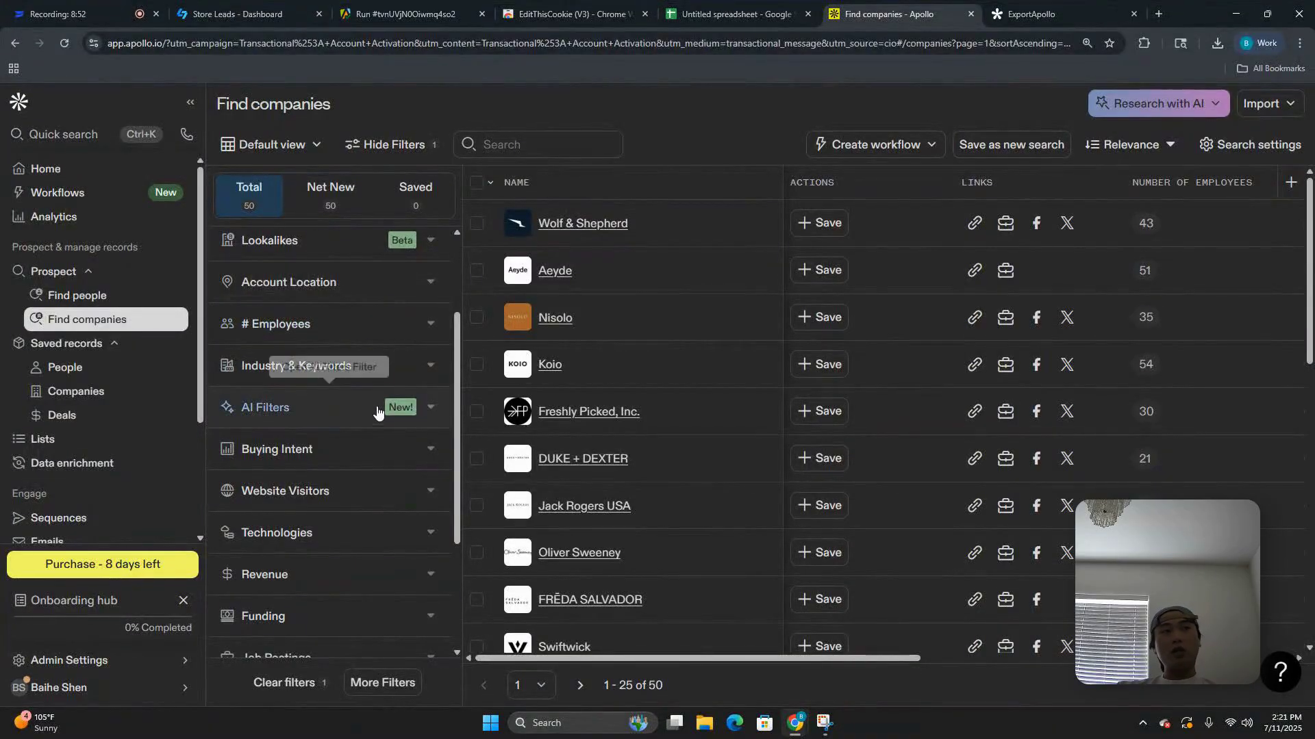
Step: Go to Apollo's people search for the included companies and clear the Verified email status filter
scroll(373, 423, "up", 2)
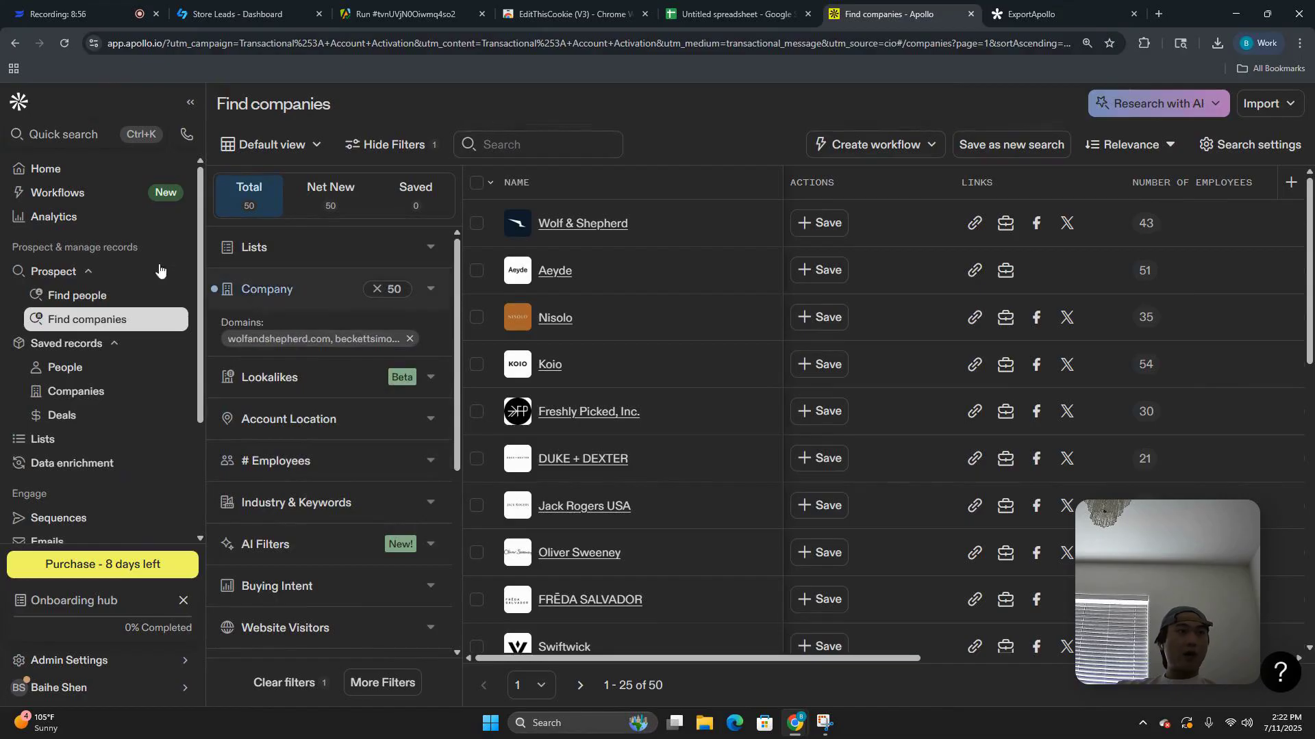
left_click(91, 295)
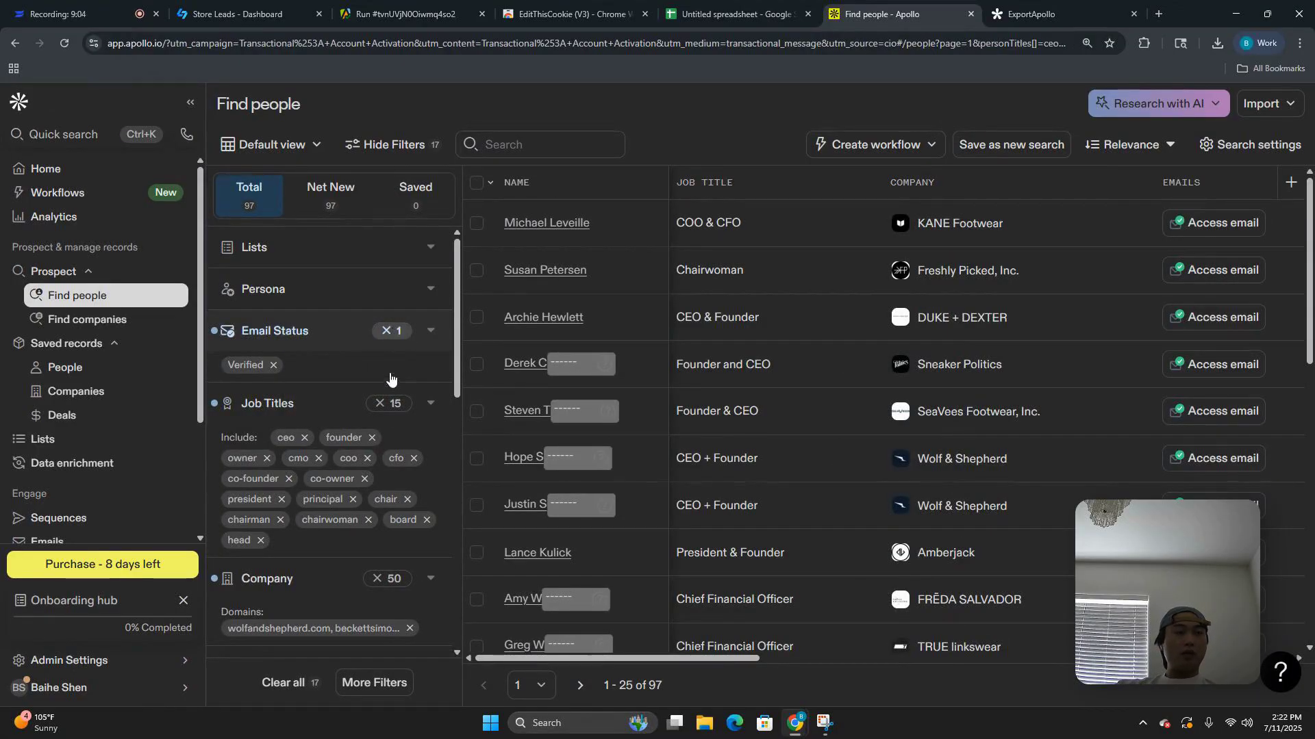
left_click(387, 332)
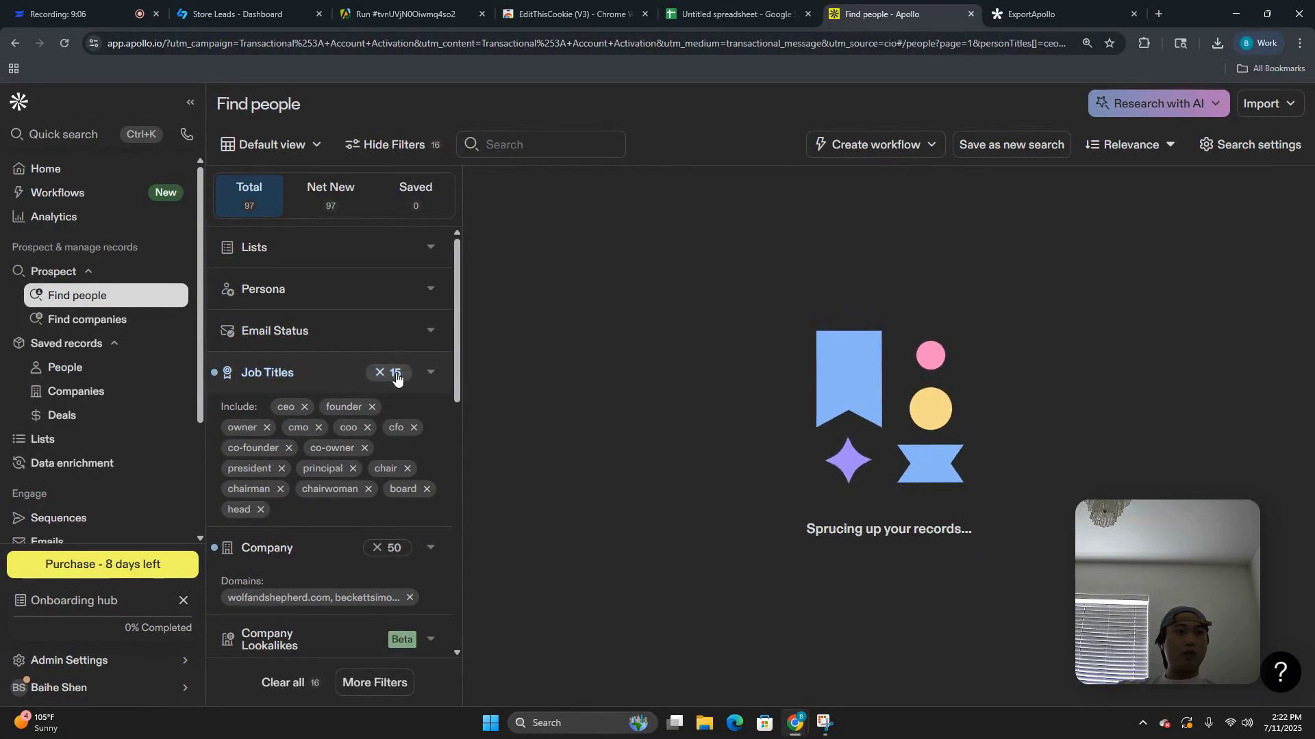
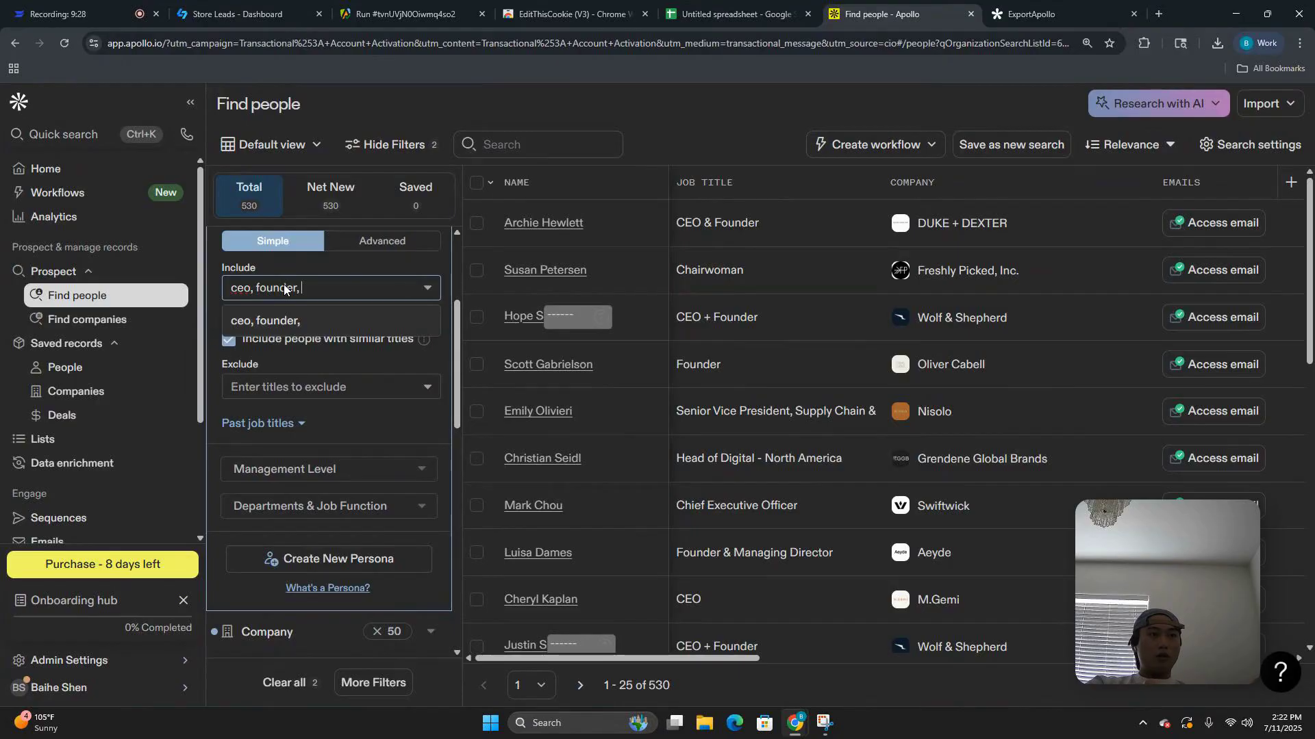
Step: Extend the included job titles, after ceo and founder, with owner, cmo, cfo, coo, co-founder, co-owner and president
type("owner,")
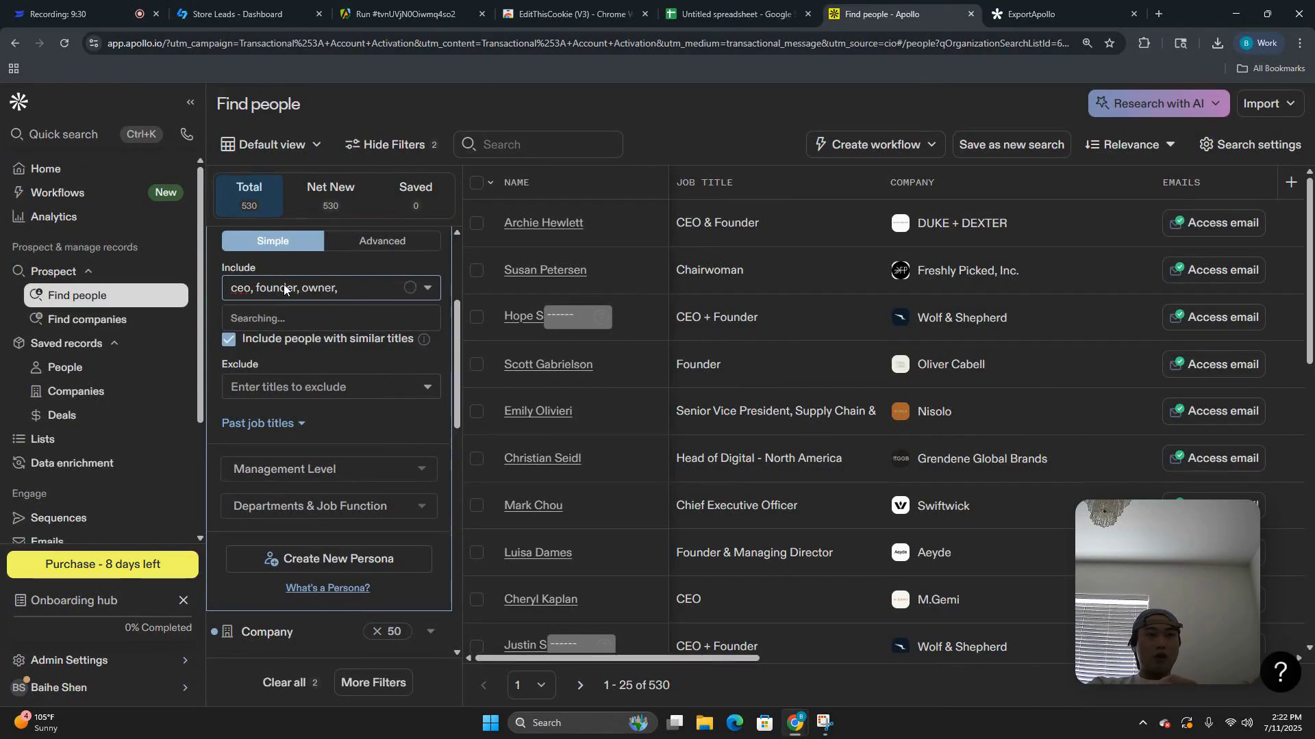
type(" cm")
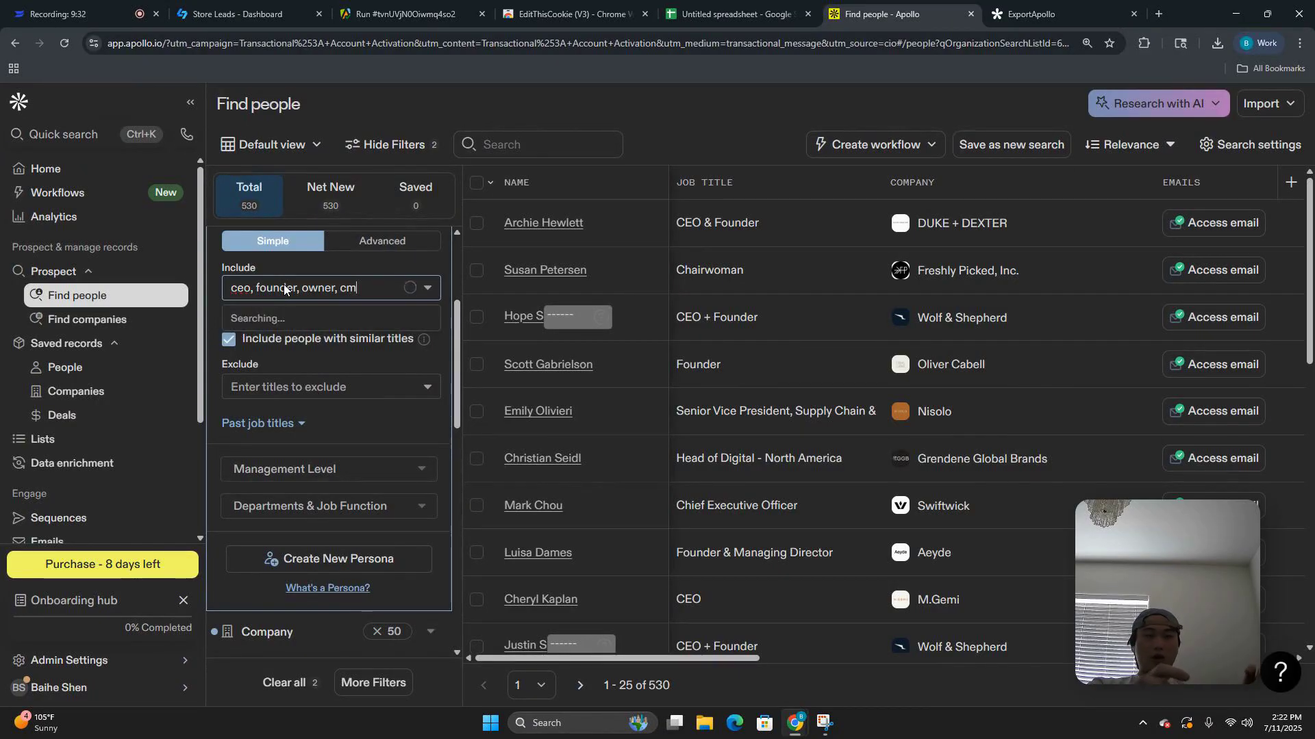
type("o, cfo,")
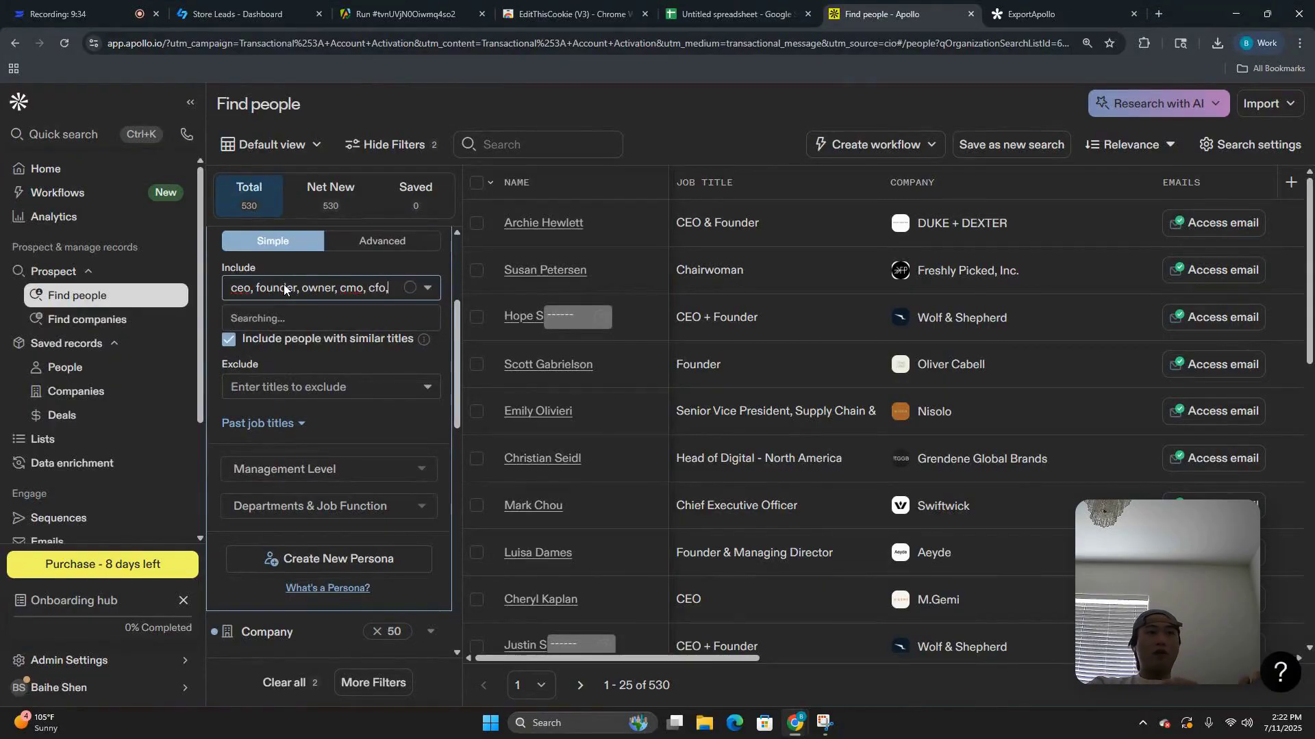
type(" coo,")
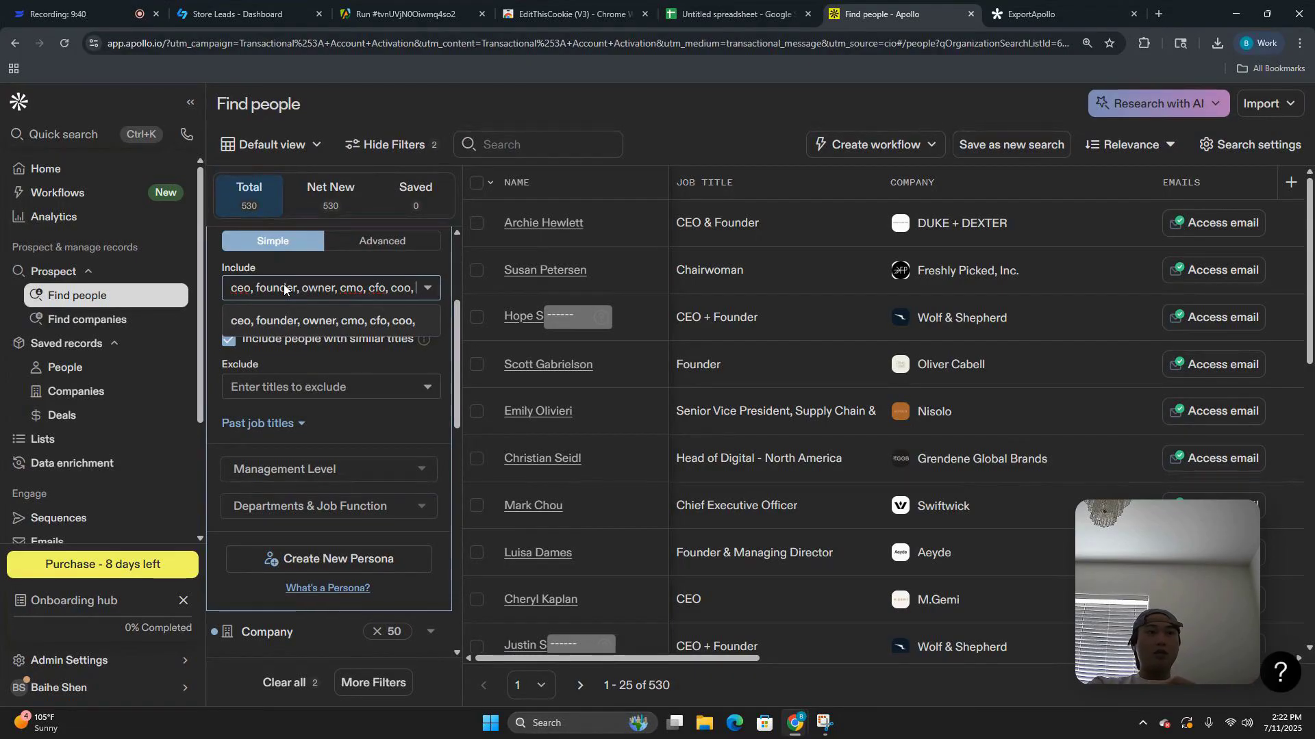
type(" co-founder, o")
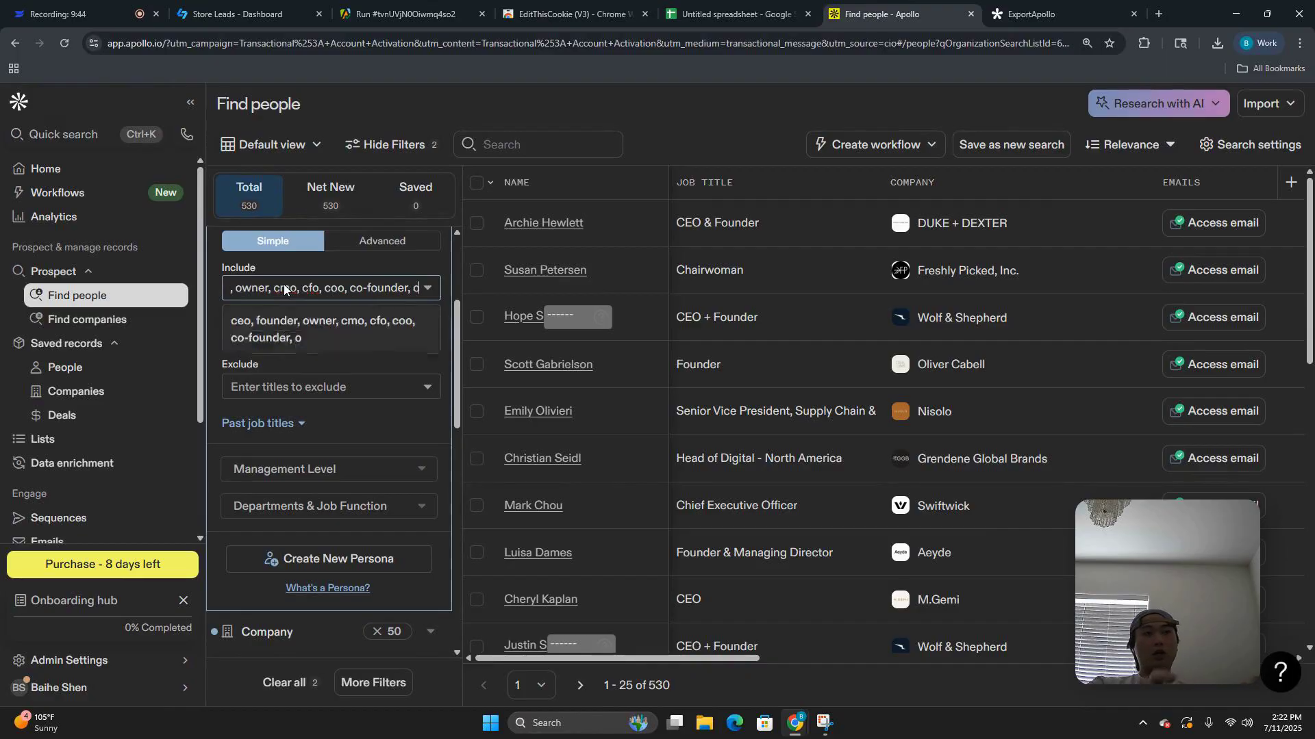
type("co-")
type("own")
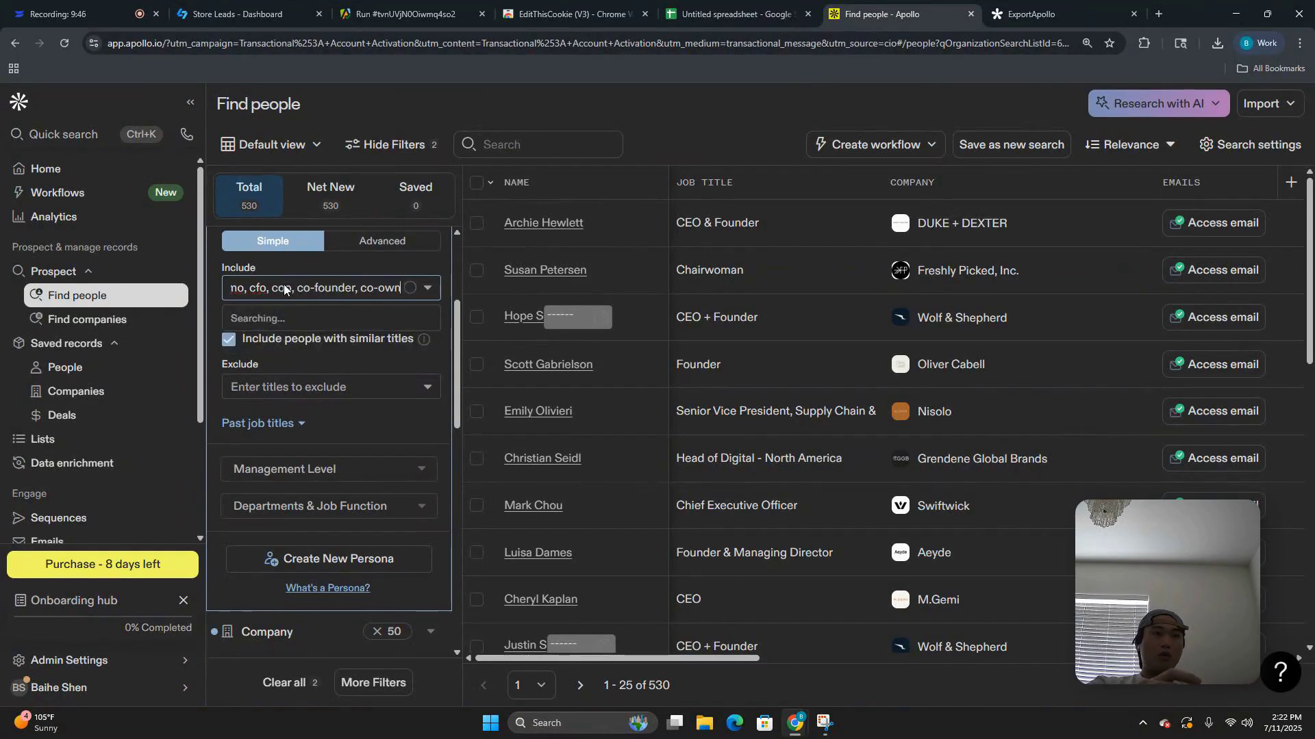
type("er, p")
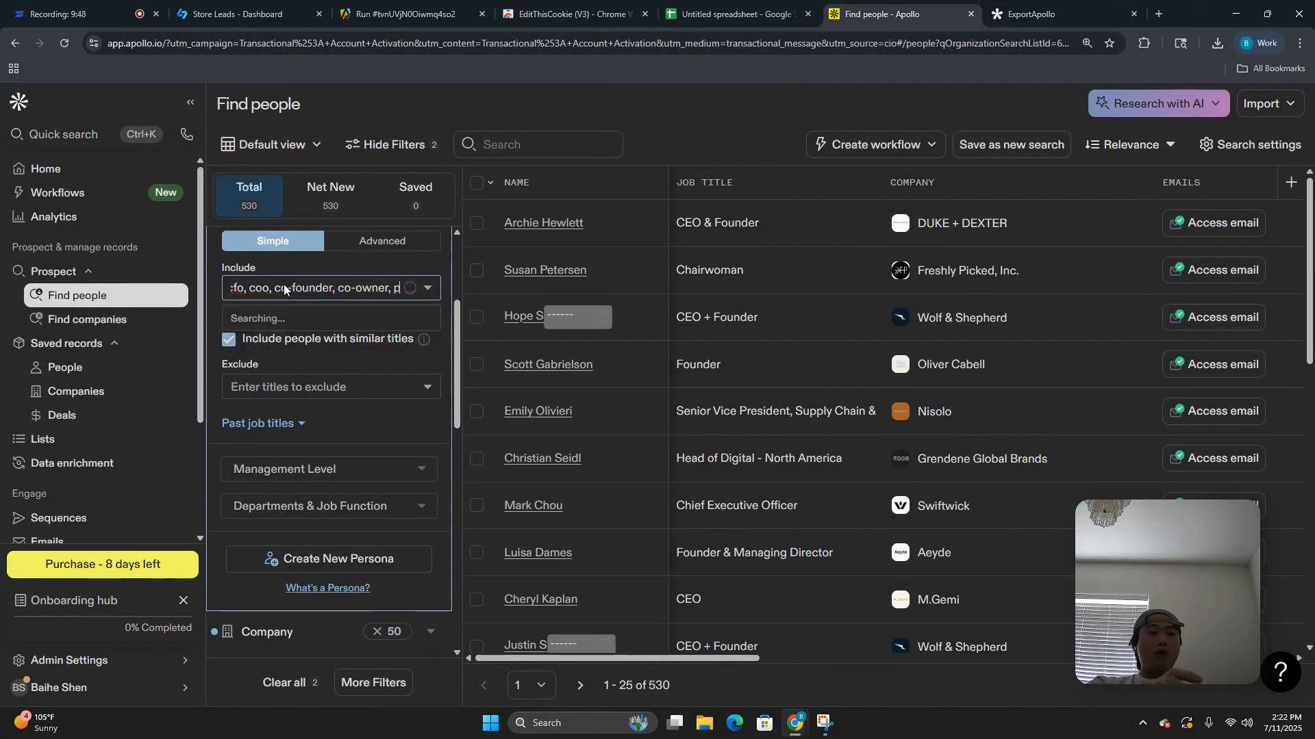
type("resident, founder, owner, cmo, c")
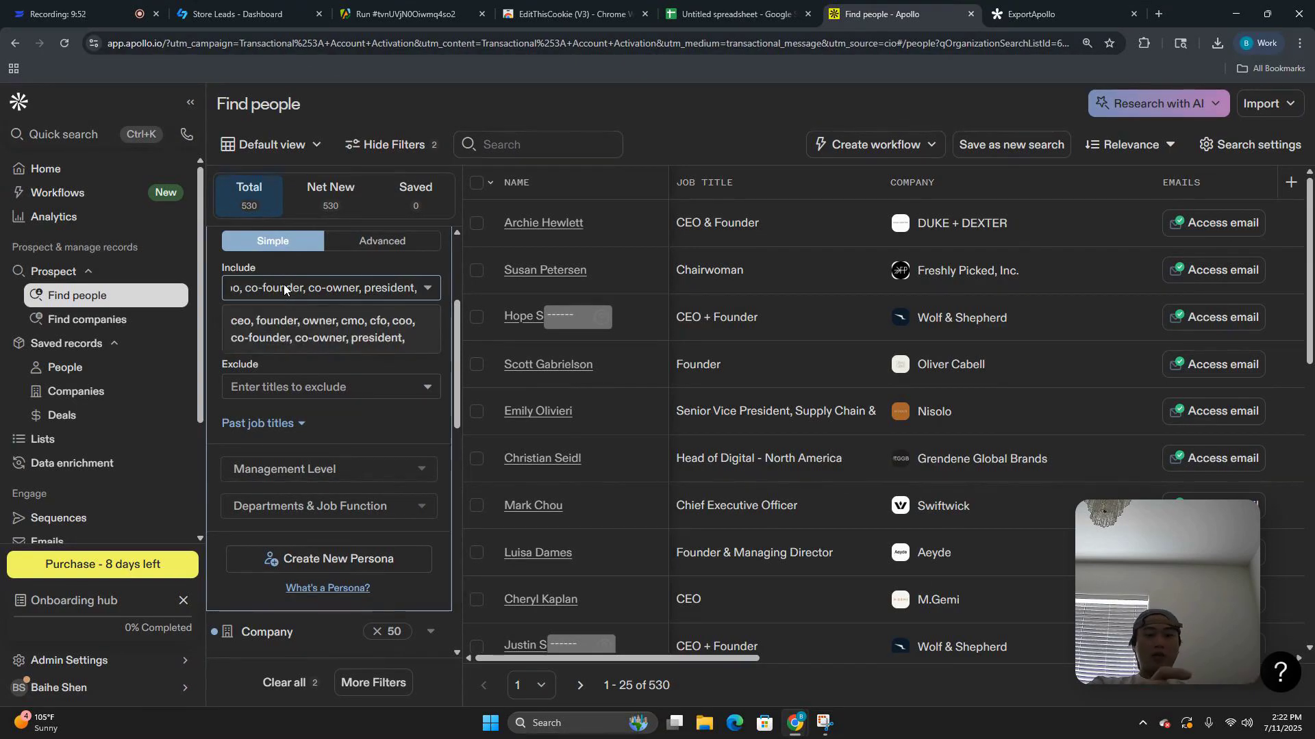
Step: Add principal, chair, chairman, chairwoman and board to the included job titles
type(" principal,")
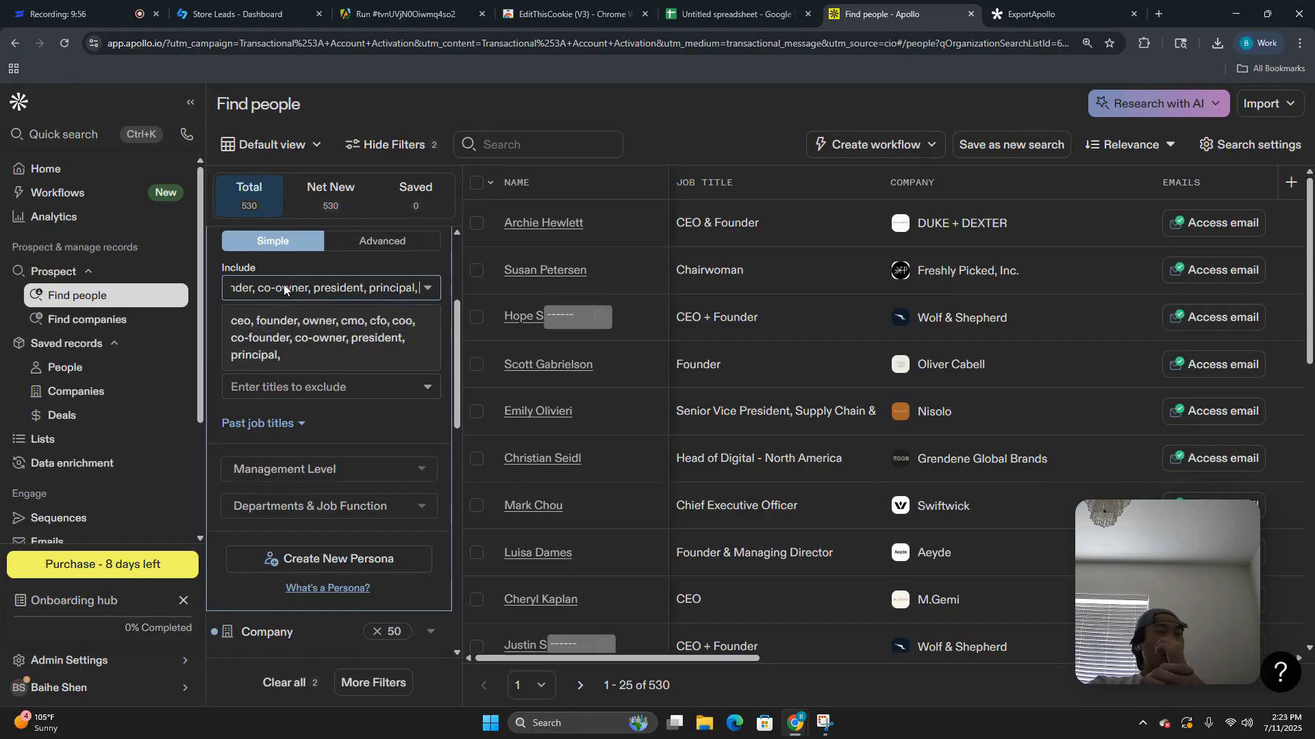
type(" chair")
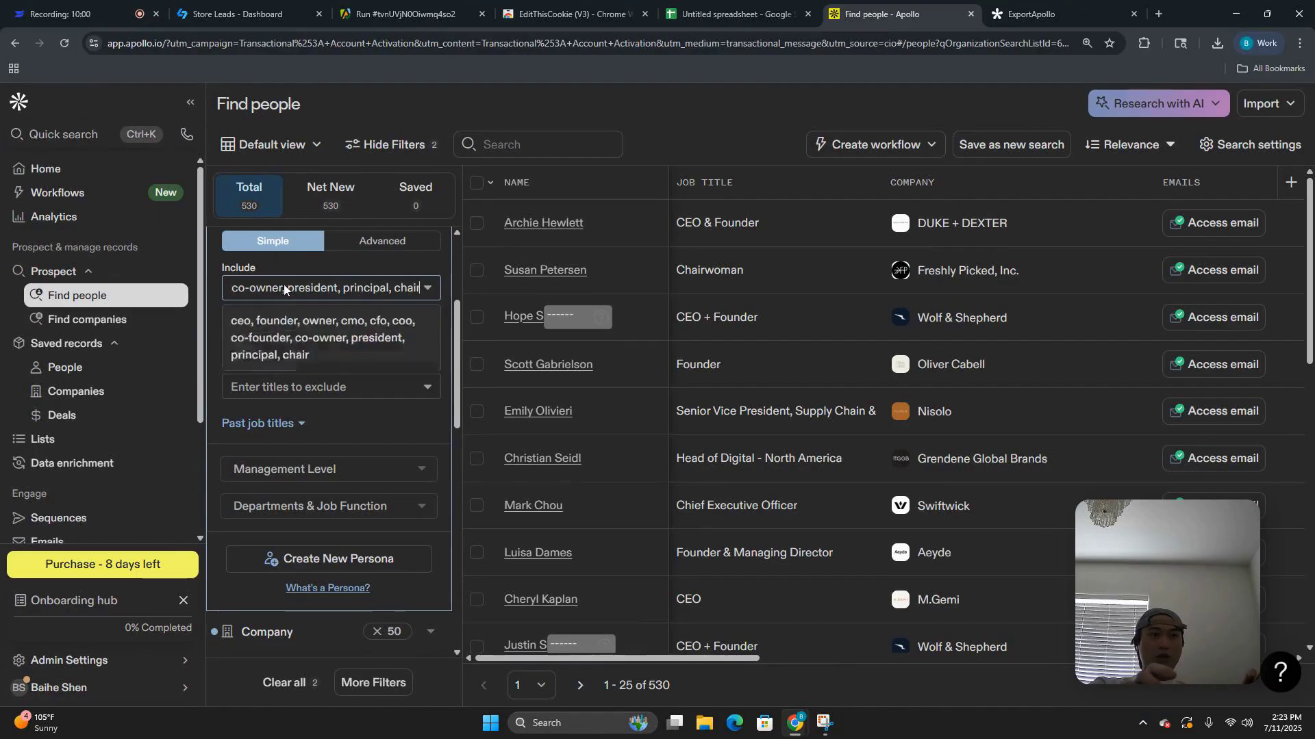
type(", ")
type("chai")
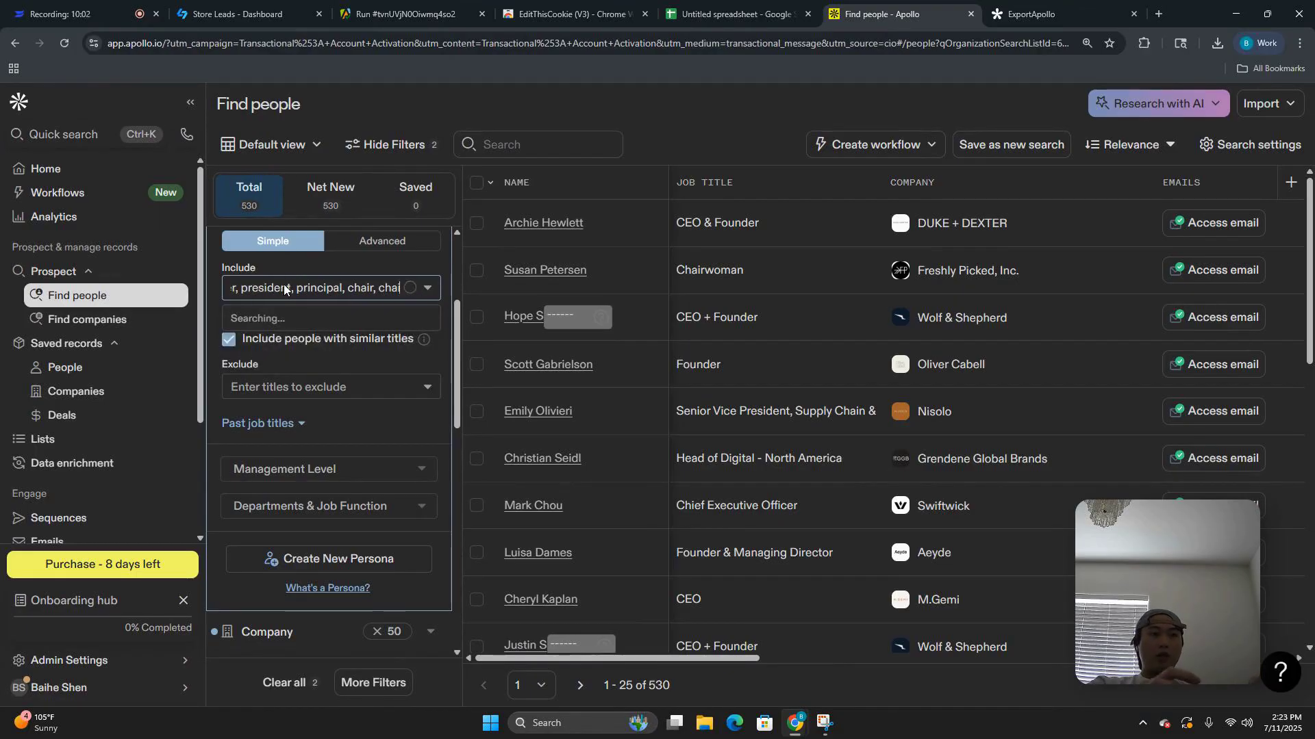
type("rman, chair")
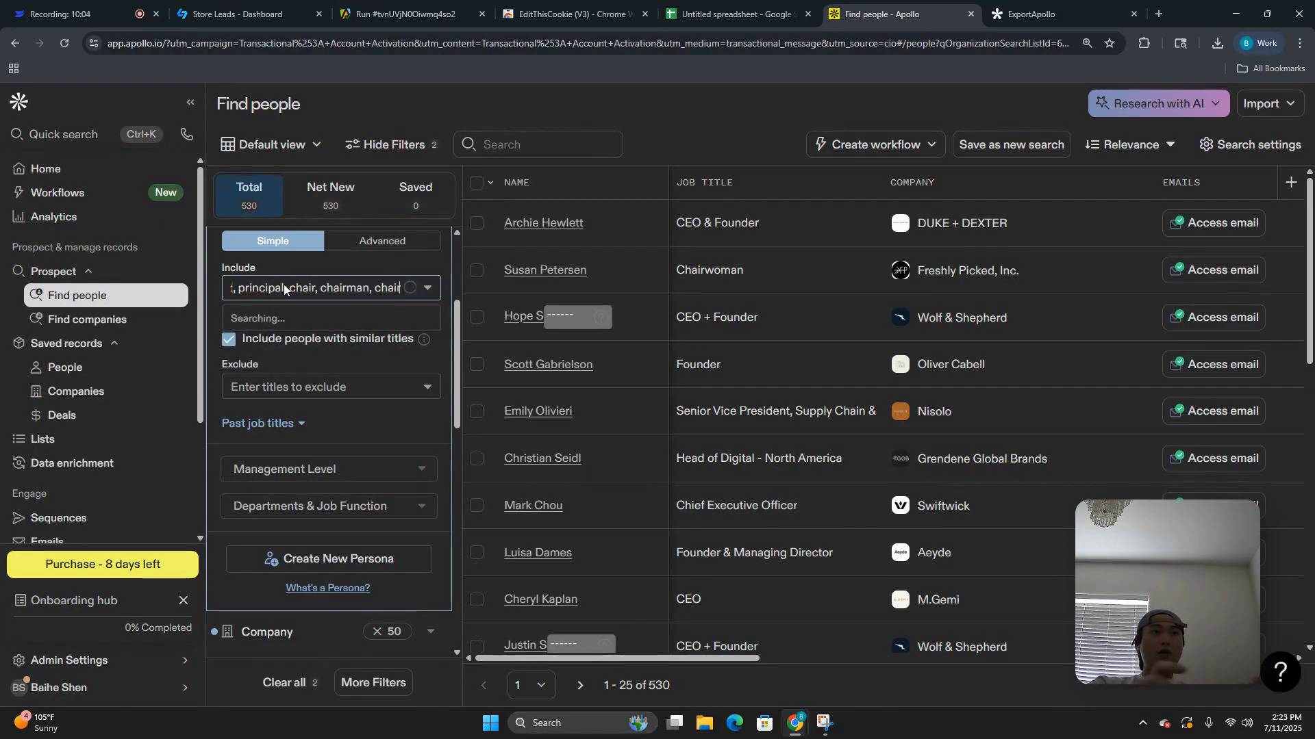
type("woman, board")
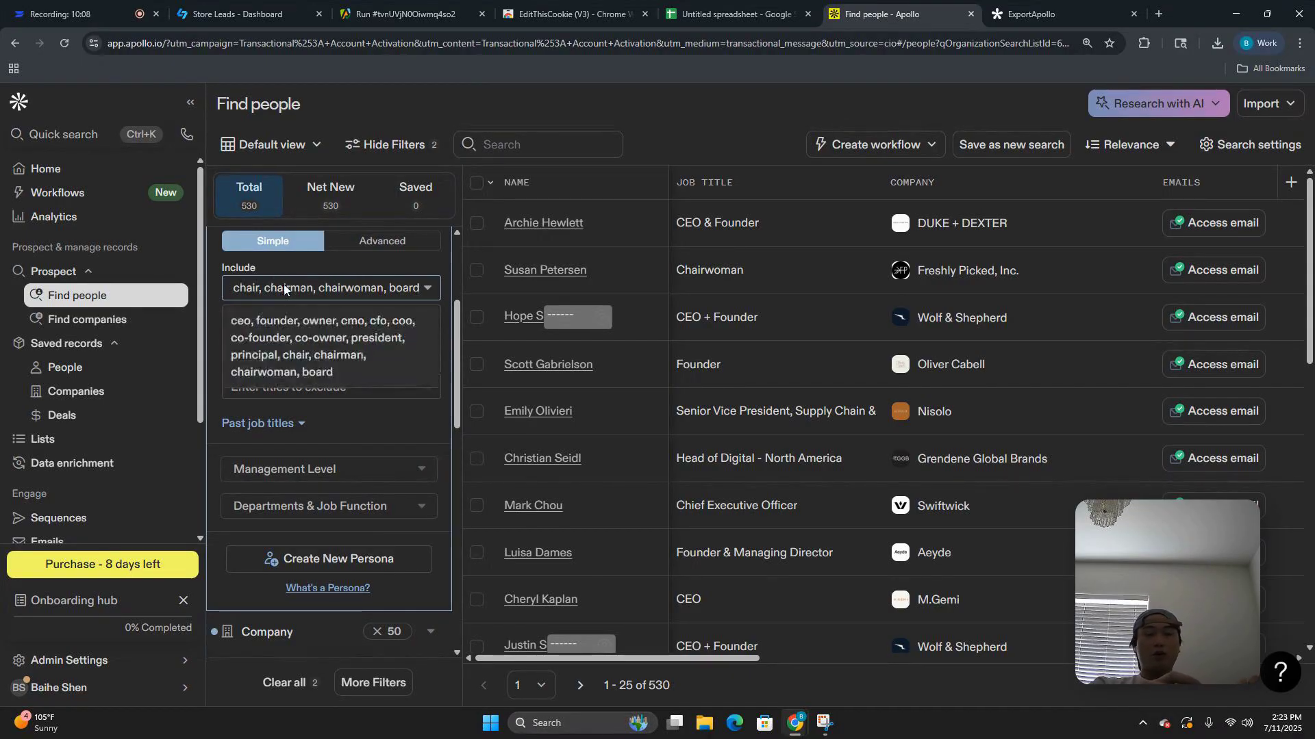
Step: Finish the included job titles with head, marketing, growth and operations, and apply the whole list to the people search
type(", head,")
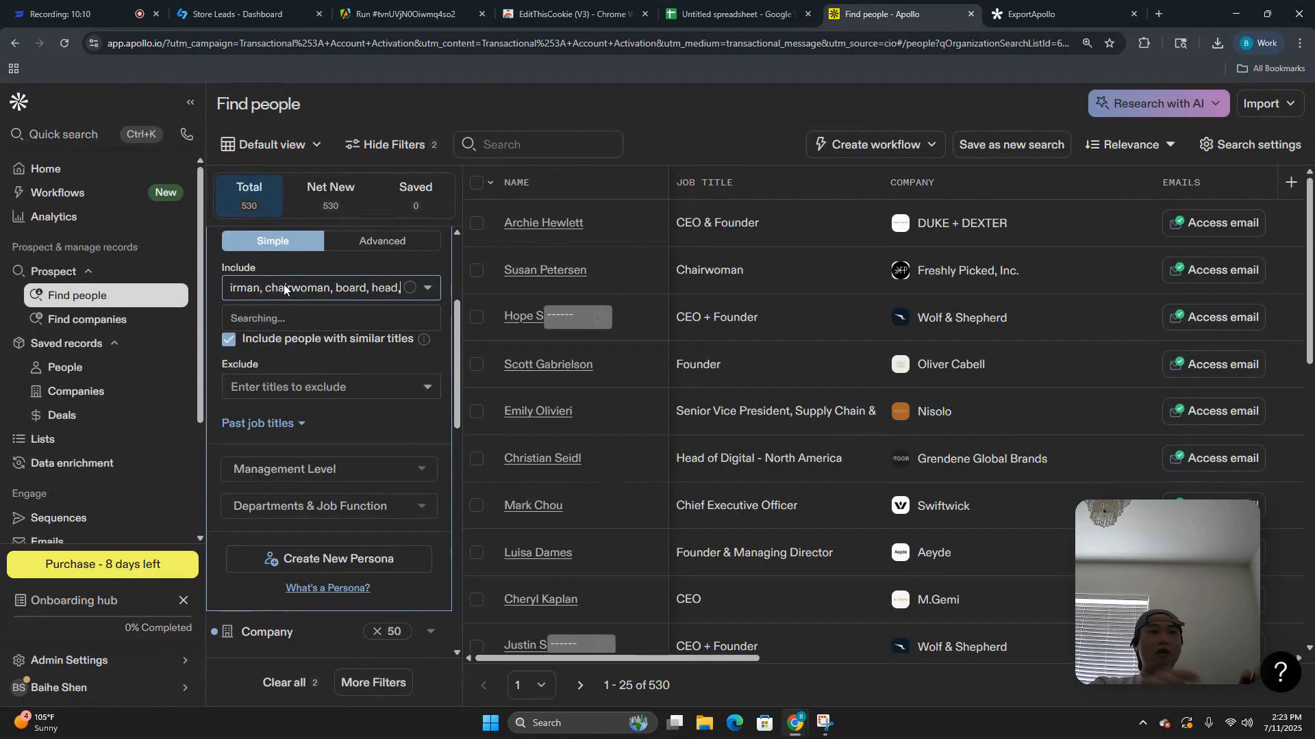
type(" marketing")
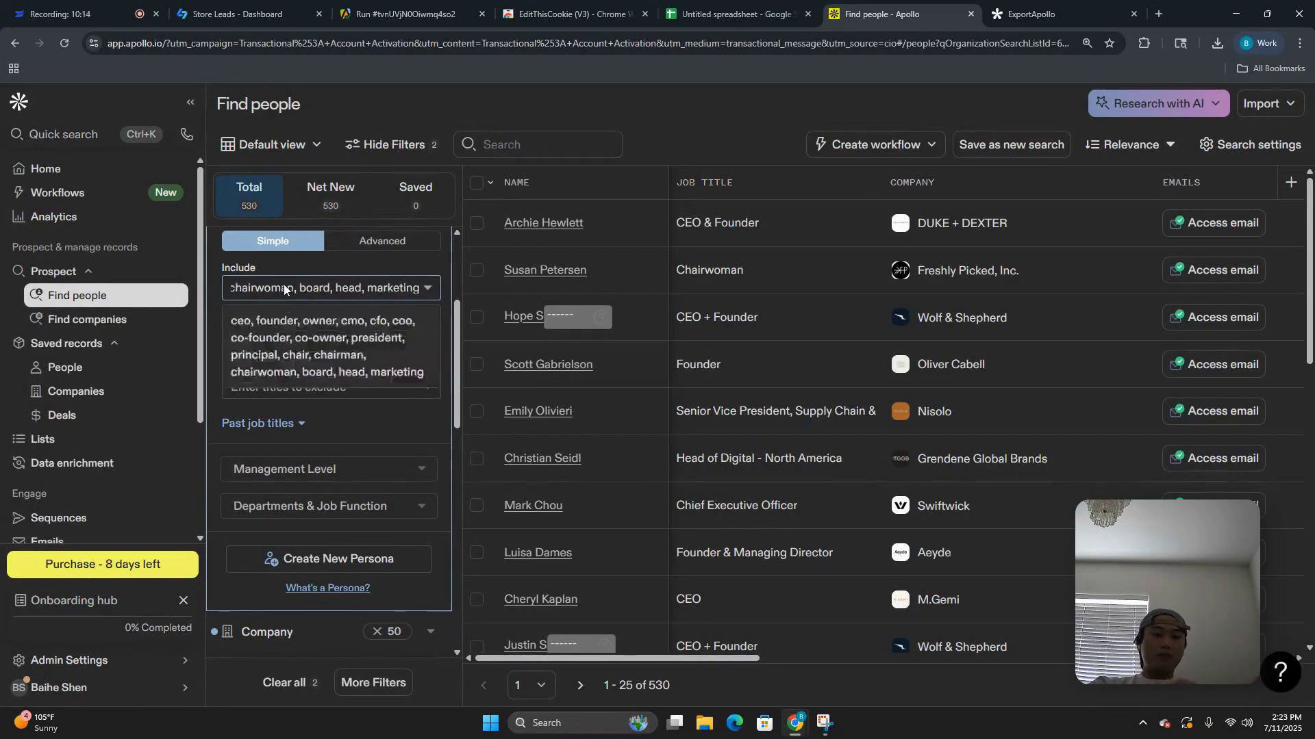
type(", growth, operations")
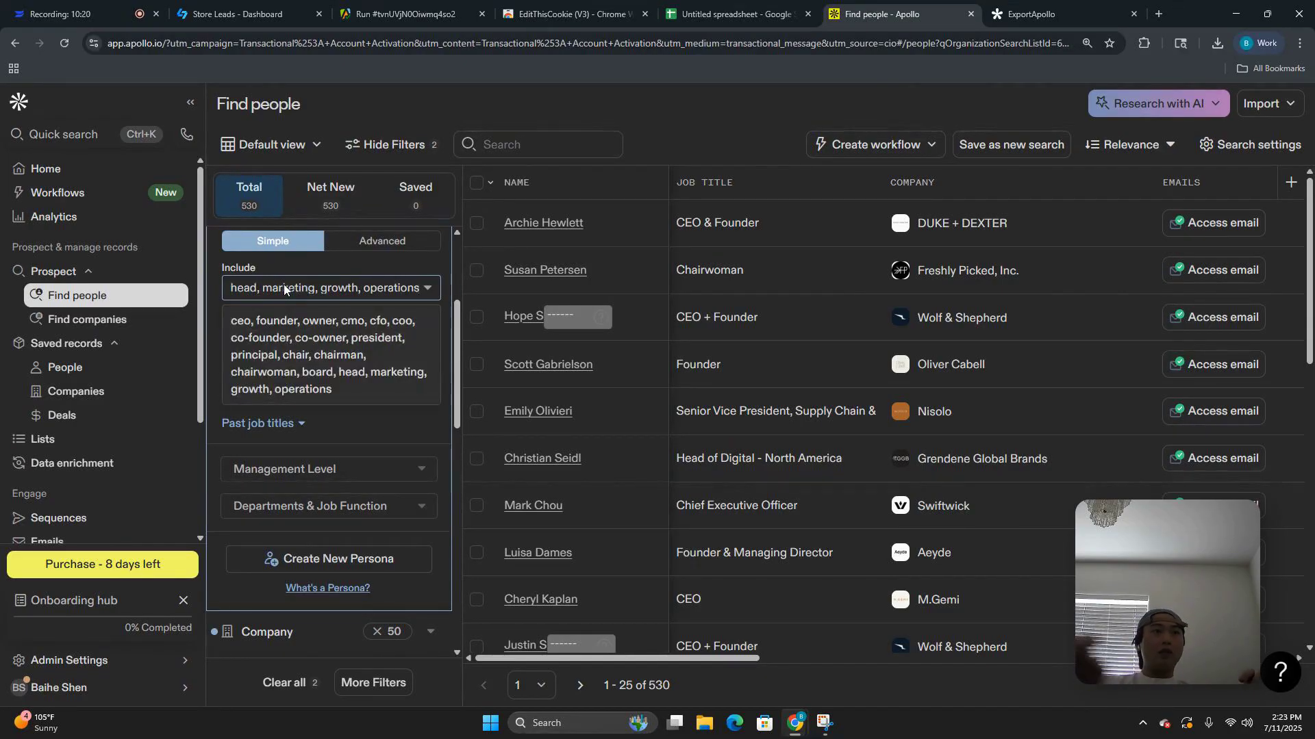
left_click(339, 365)
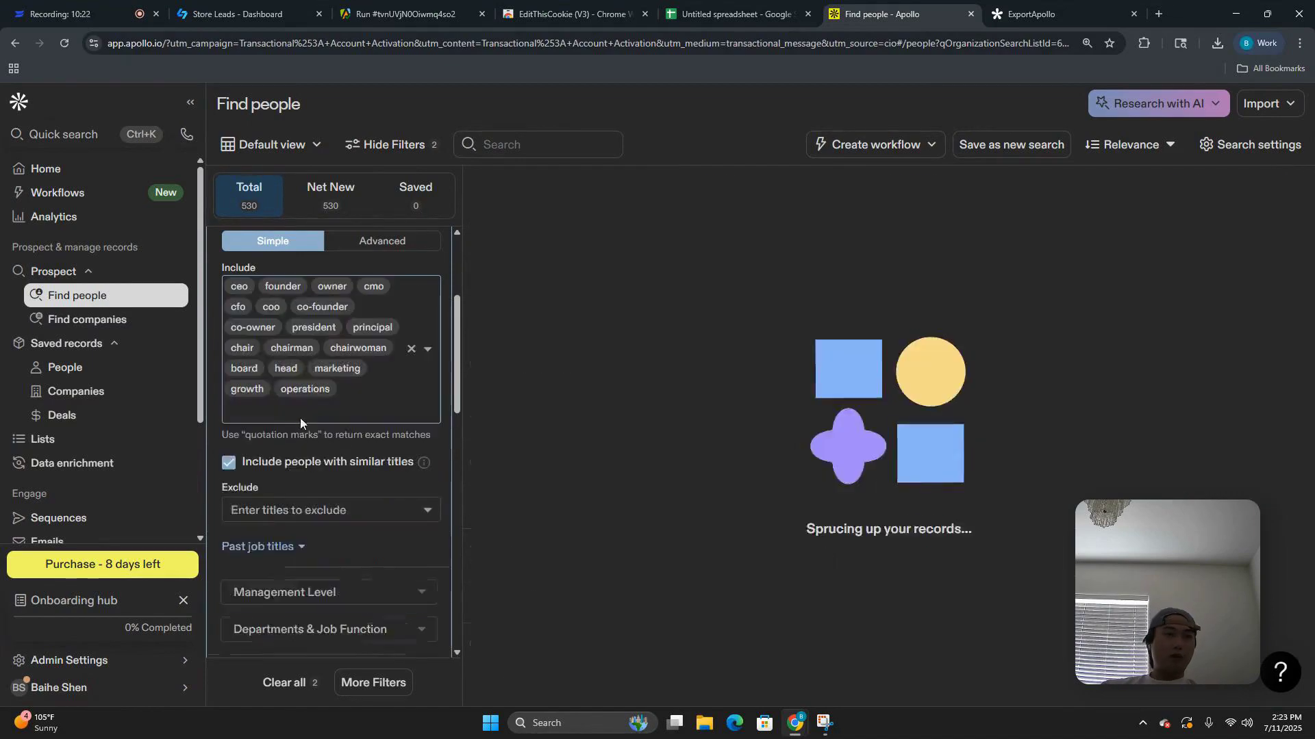
Step: Look over the applied filters and copy the web address of the filtered Apollo people search
scroll(413, 415, "up", 3)
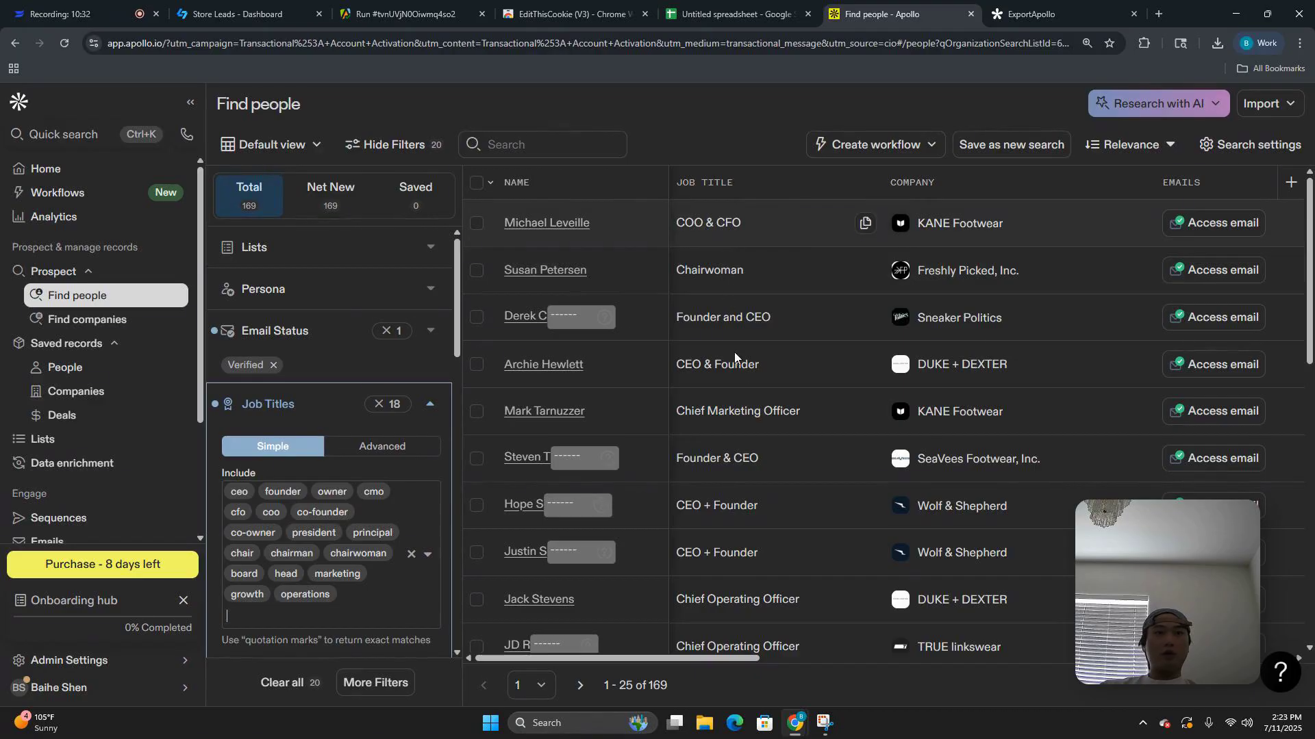
scroll(359, 479, "down", 10)
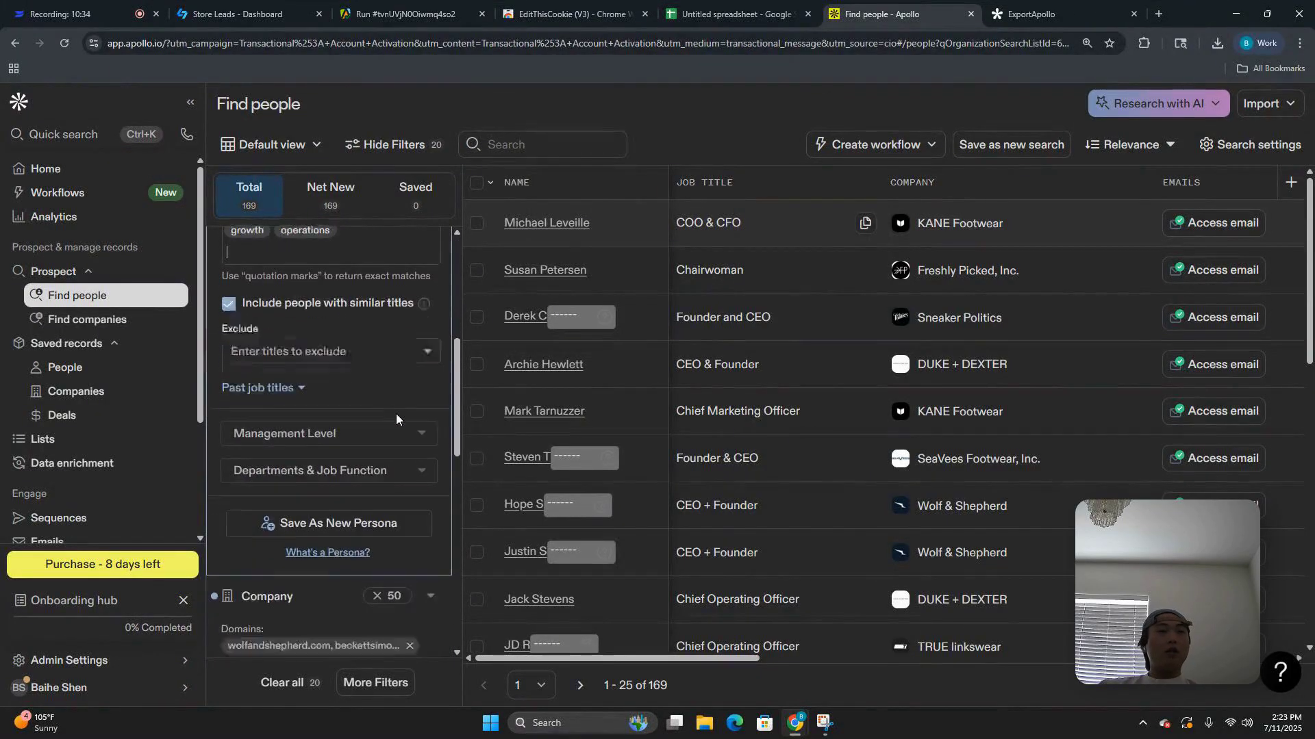
scroll(360, 439, "up", 5)
scroll(361, 439, "down", 5)
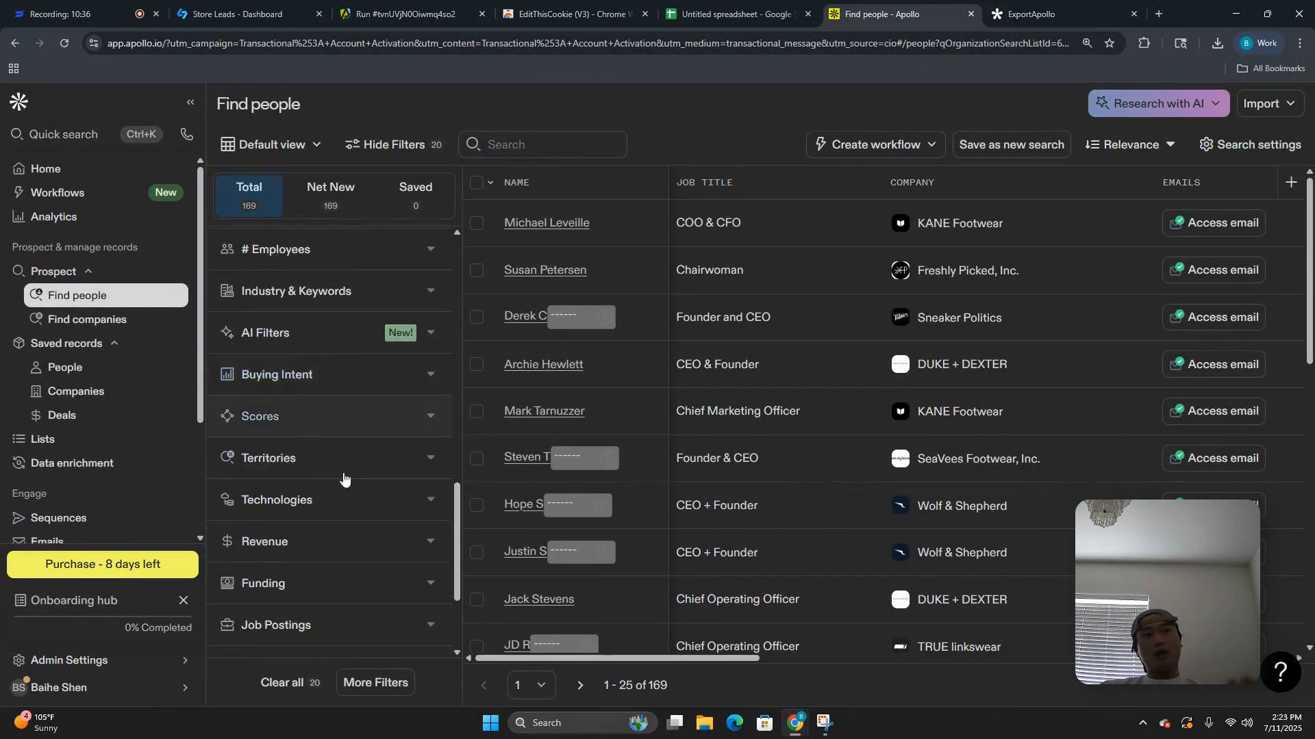
scroll(344, 486, "up", 10)
left_click(414, 44)
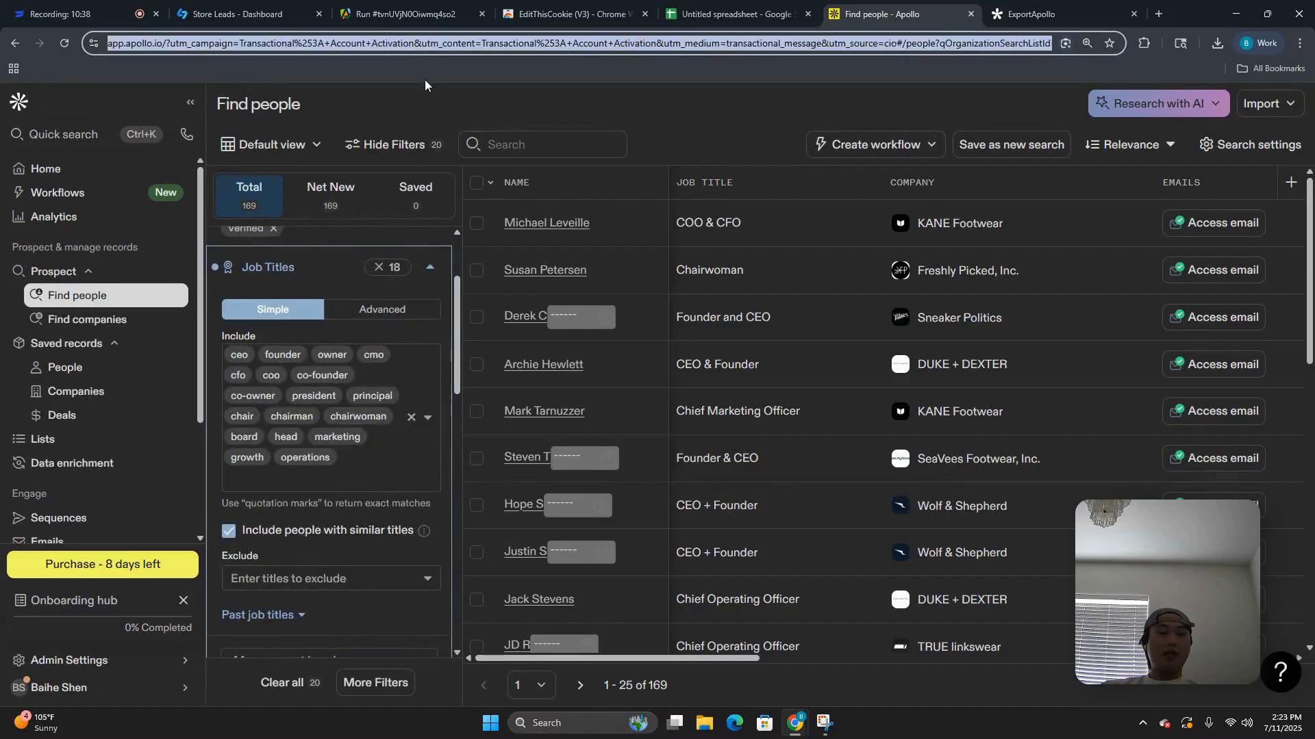
key("BackSpace")
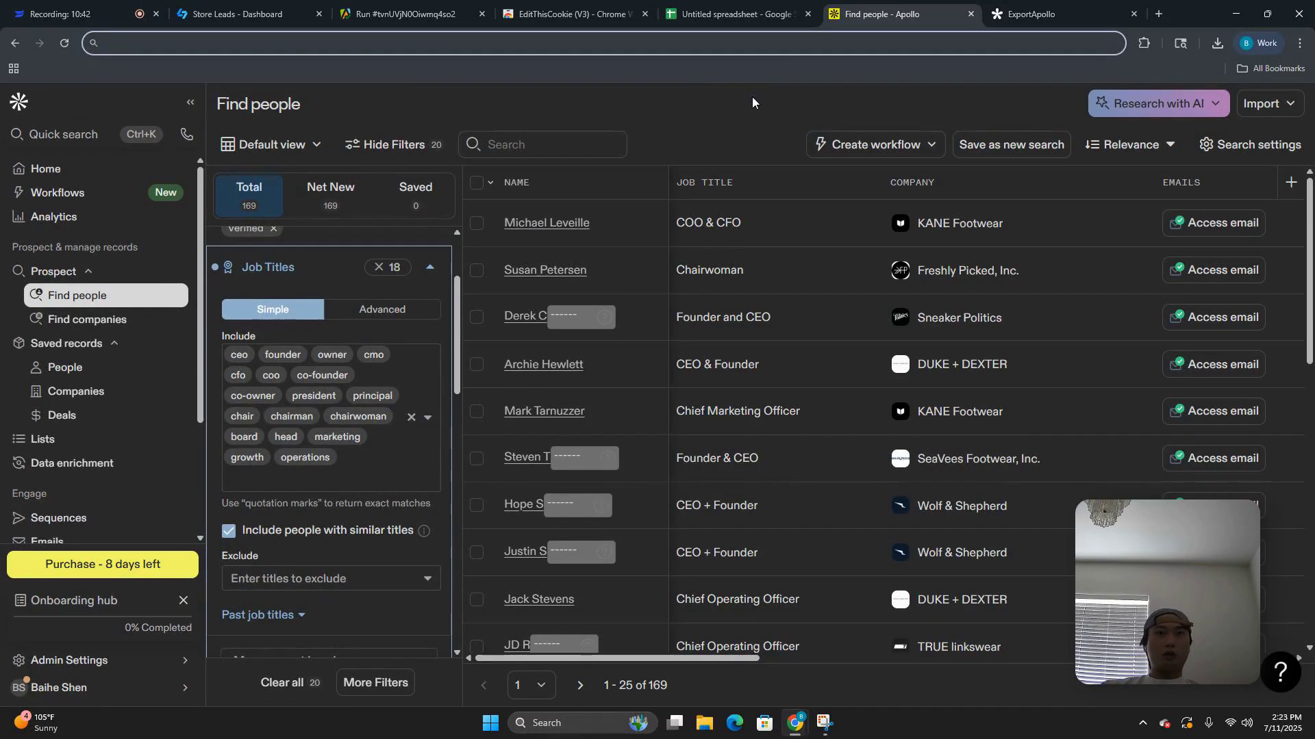
Step: Switch to ExportApollo and load its home page at exportapollo.co, leaving the partly filled form
left_click(1016, 18)
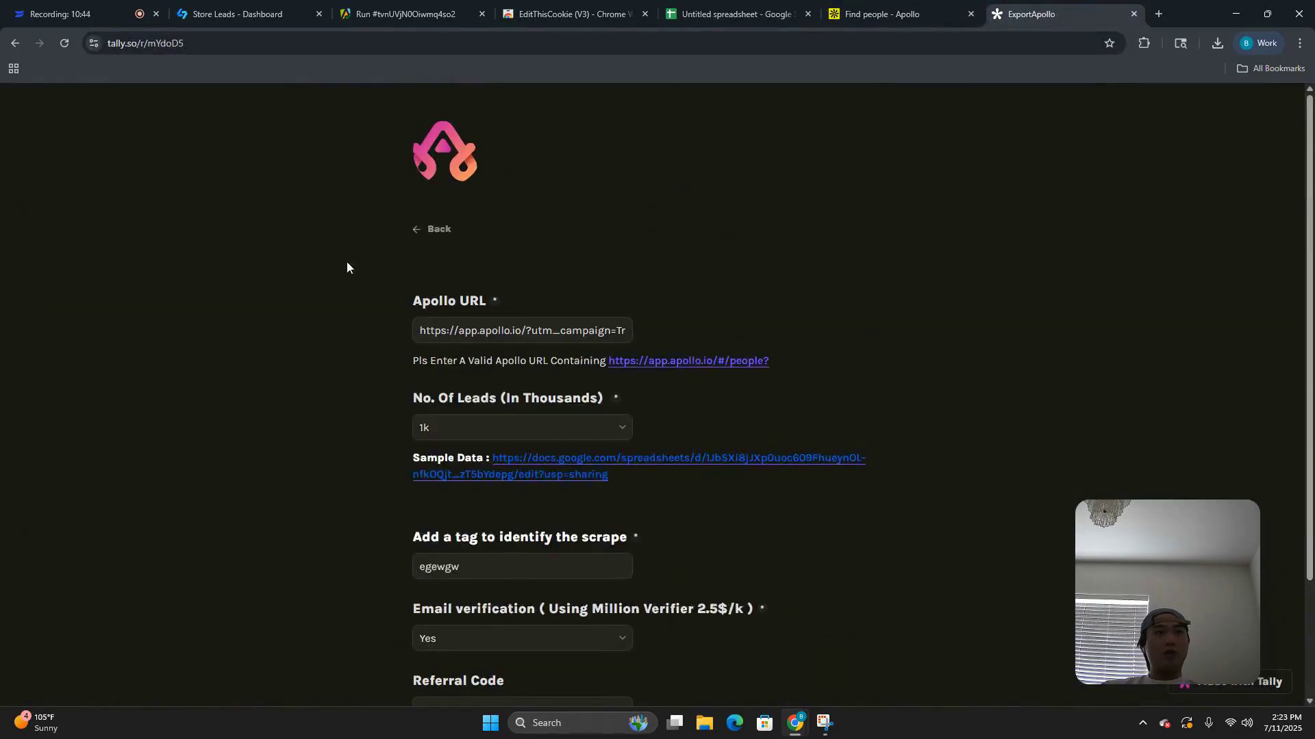
left_click(197, 45)
type("export")
key("Return")
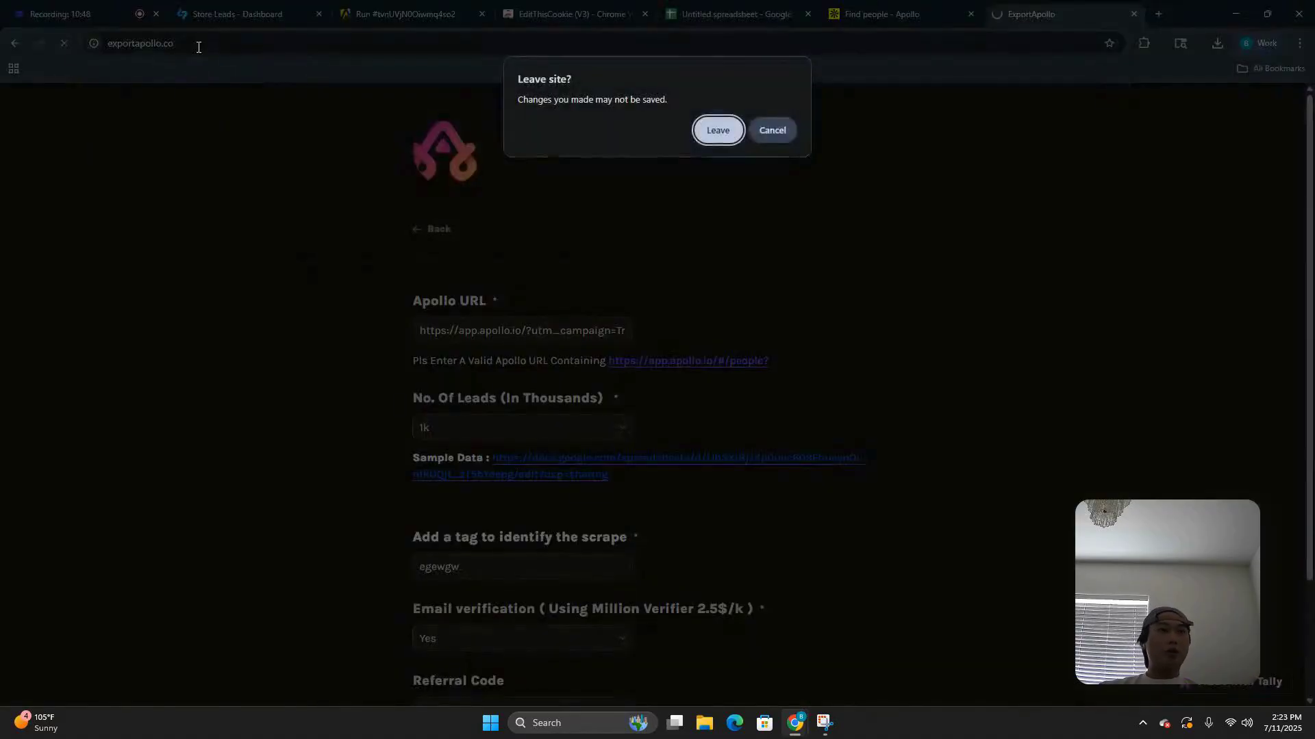
left_click(713, 131)
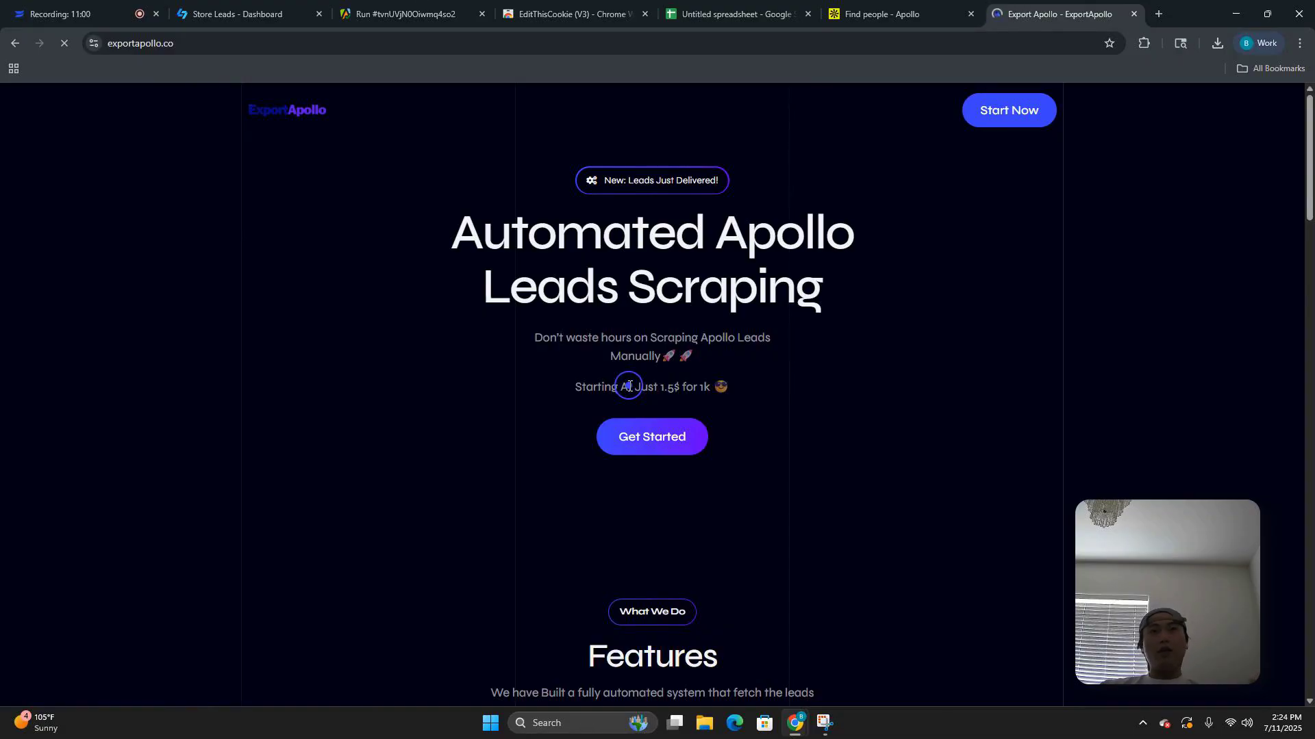
Step: Recheck the email status and job title filters on Apollo's people search, and return to the ExportApollo home page
left_click(892, 5)
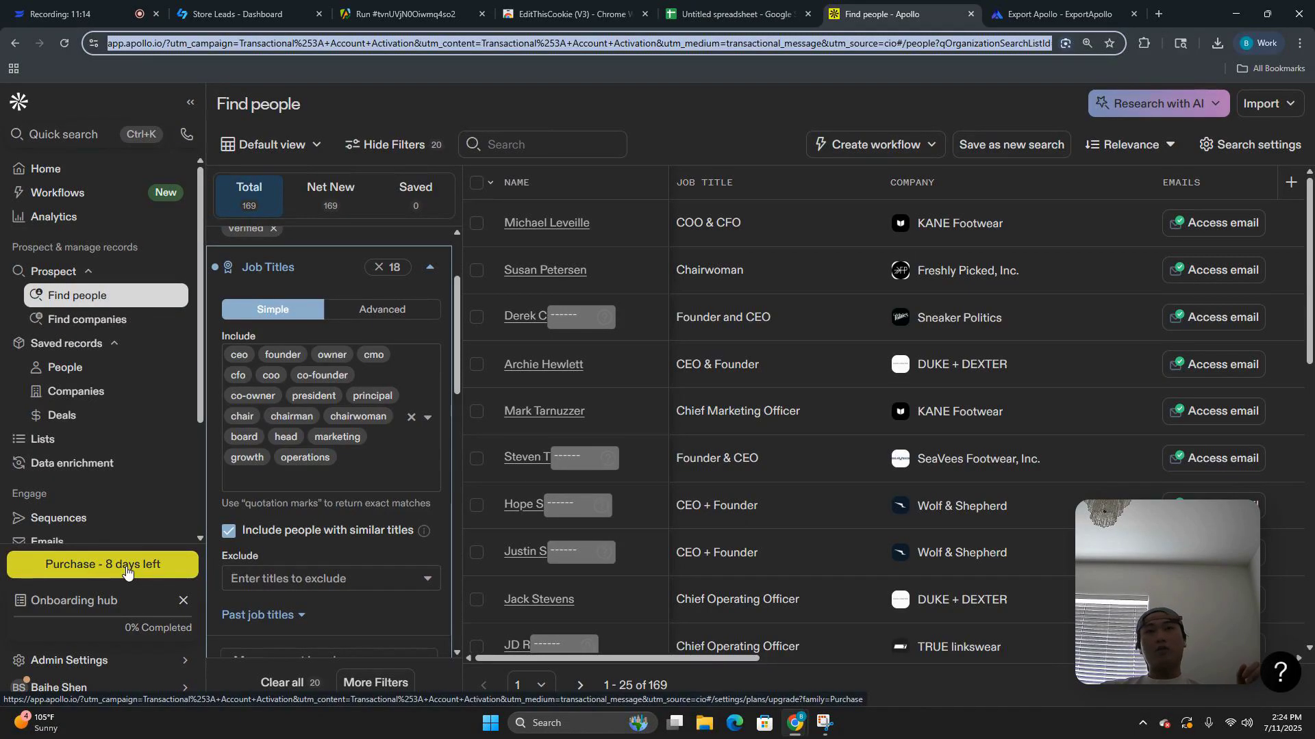
scroll(354, 426, "up", 2)
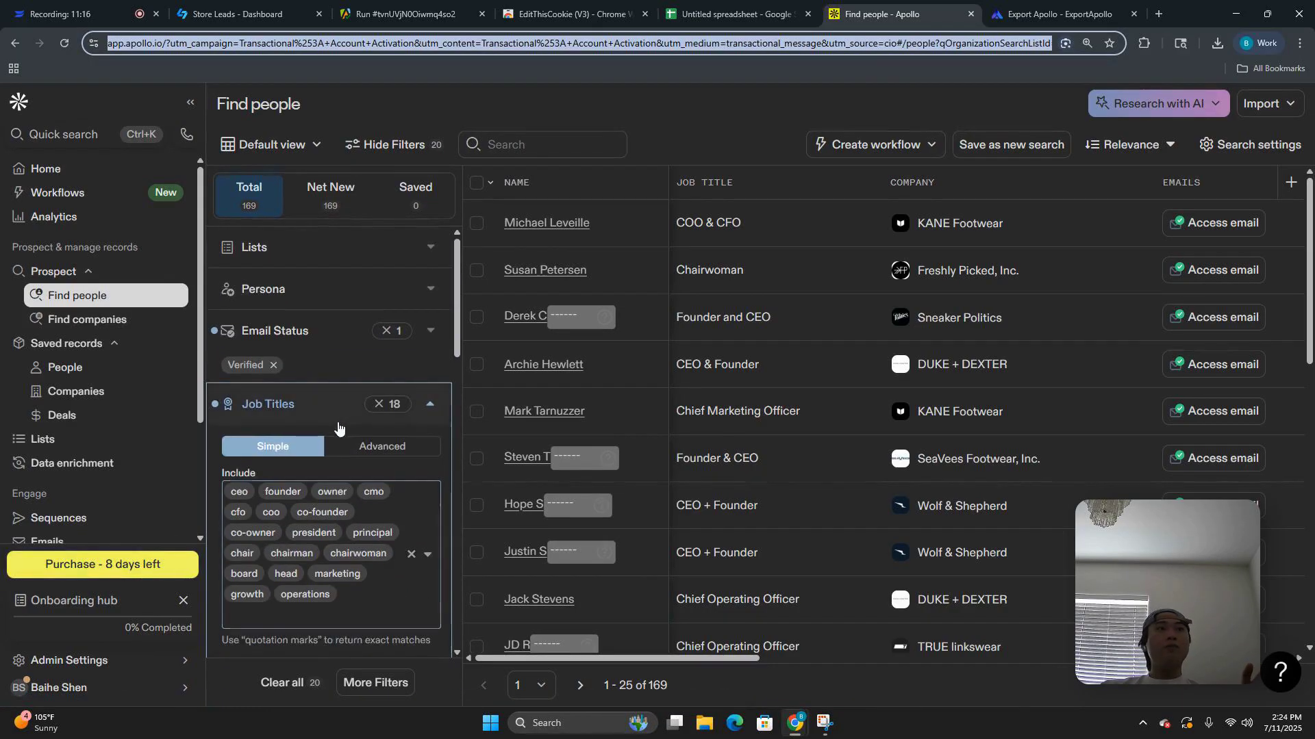
left_click(1006, 8)
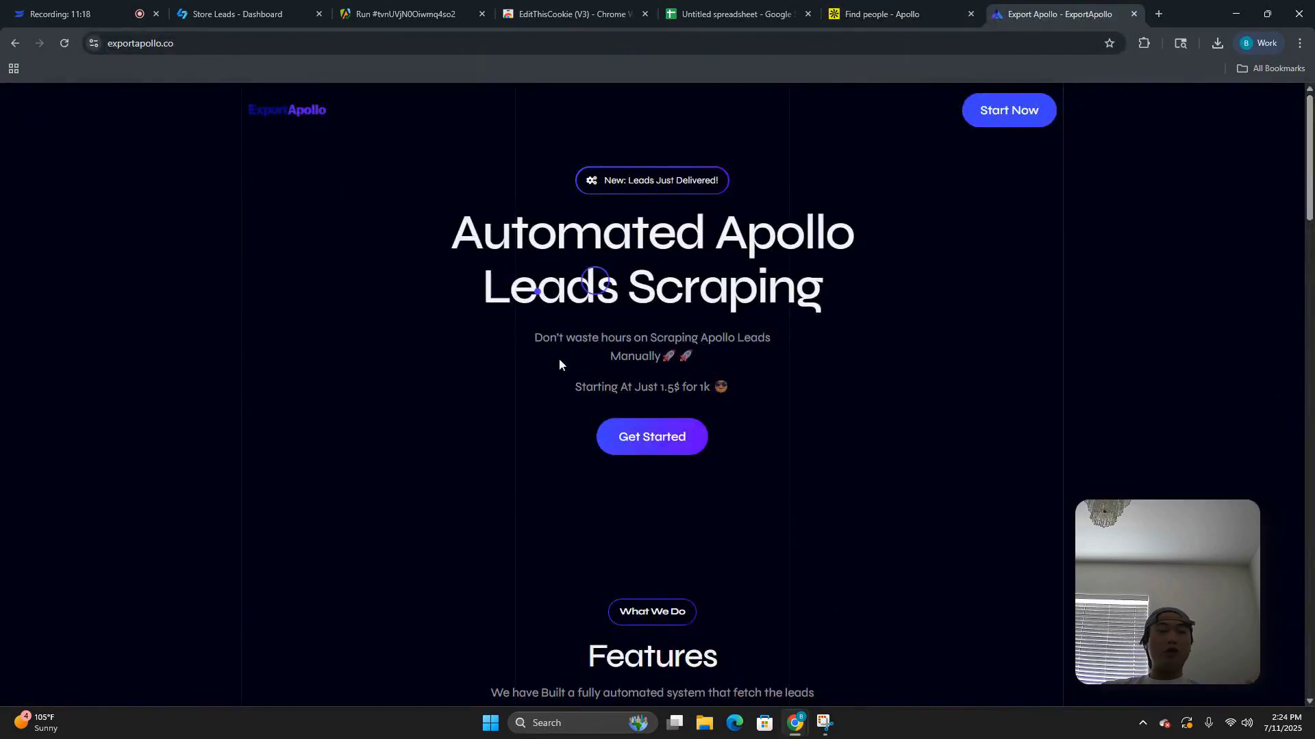
Step: Start the ExportApollo order form and continue past the contact page, keeping the prefilled name, phone and email
left_click(668, 440)
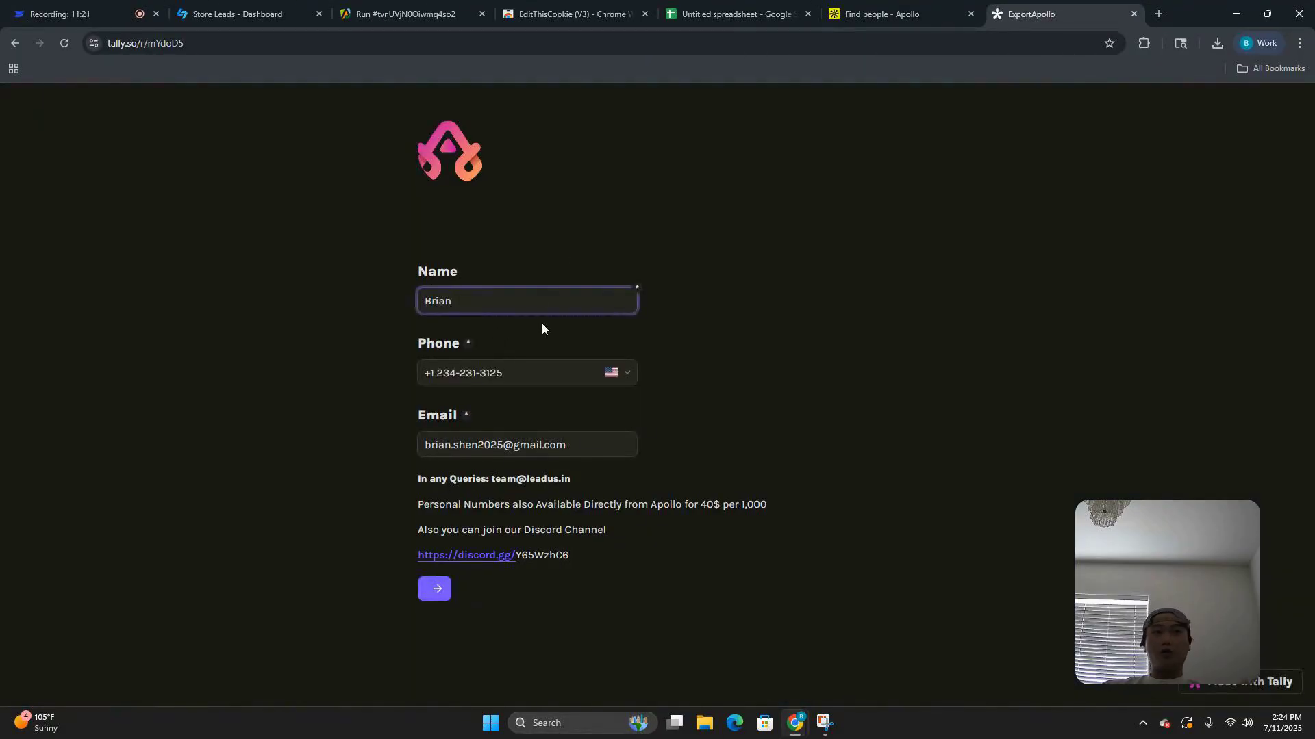
left_click(541, 327)
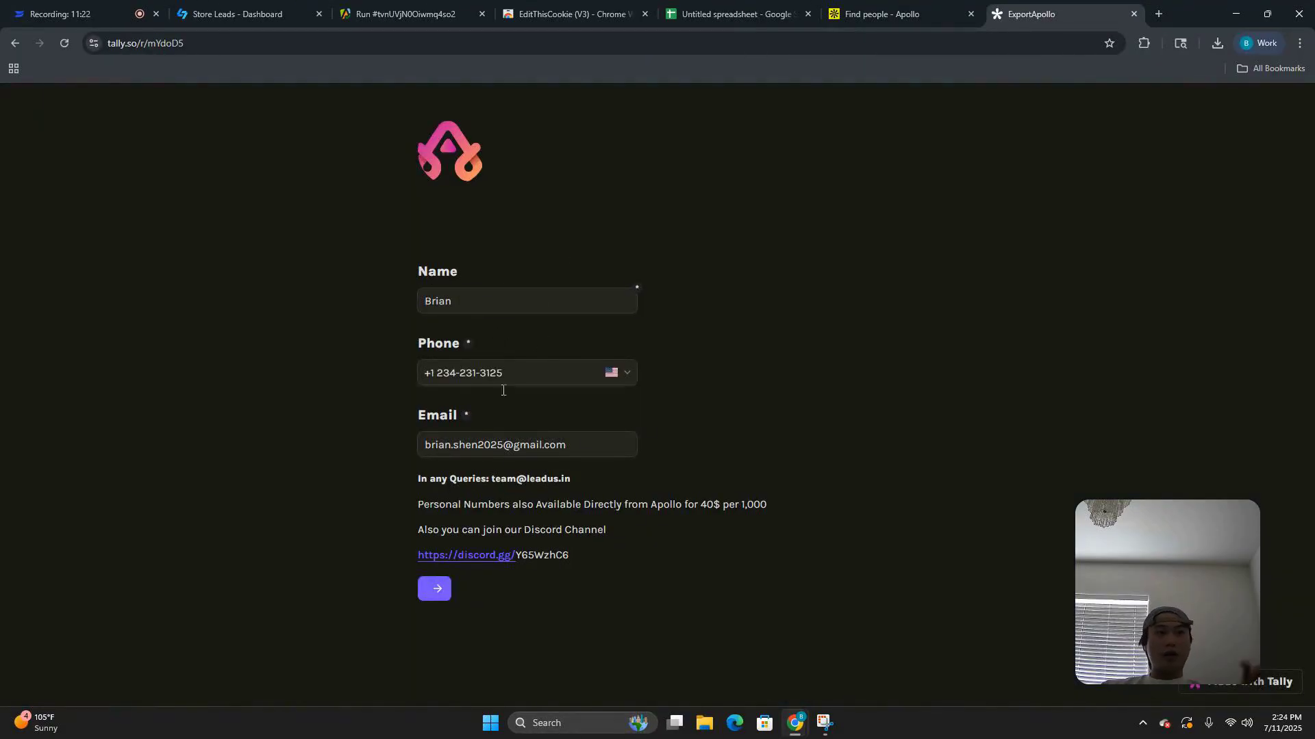
left_click_drag(504, 373, 548, 445)
left_click(435, 411)
left_click(434, 518)
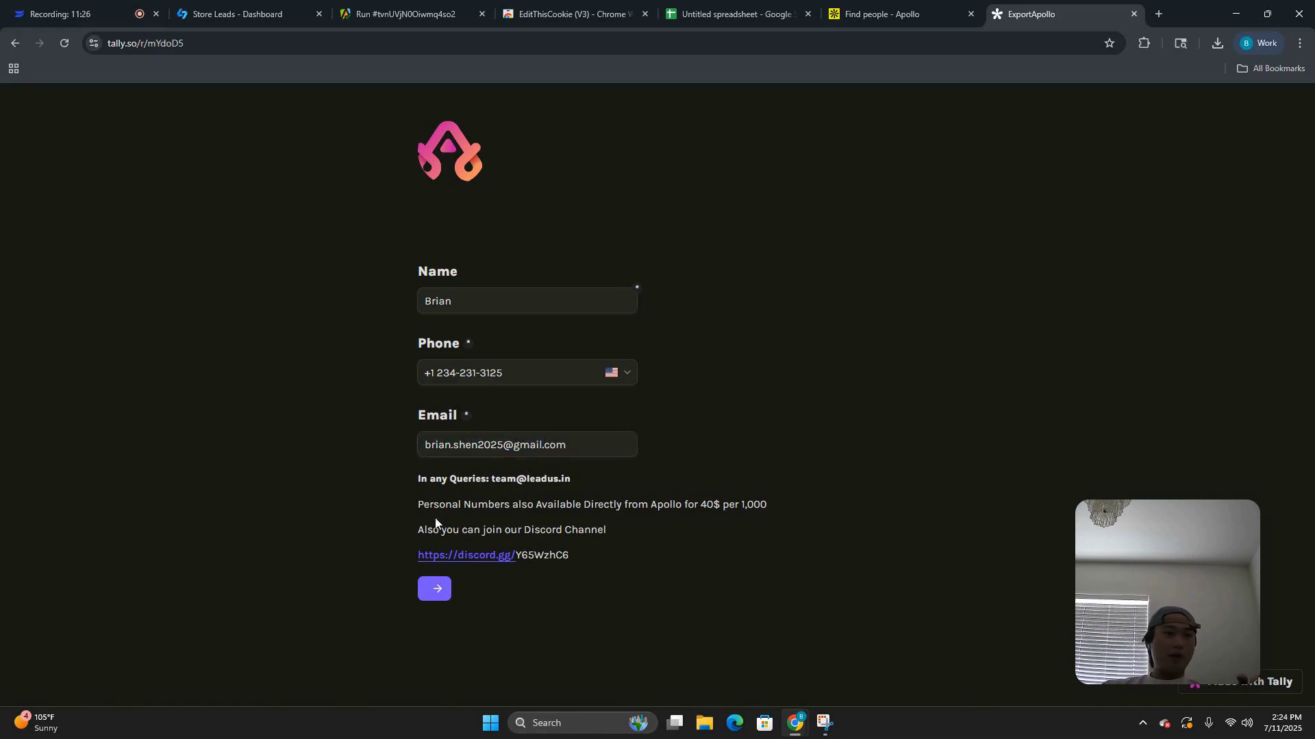
left_click(434, 589)
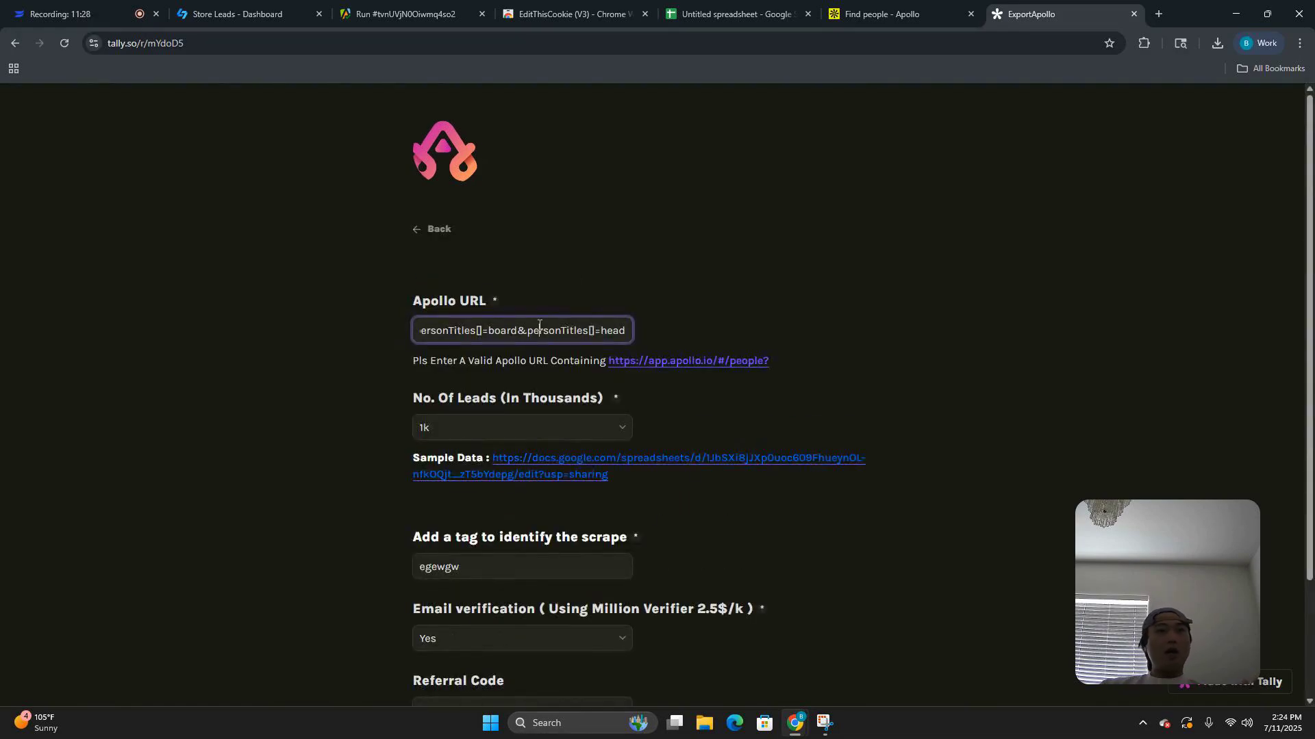
Step: Replace the old Apollo URL in the order form with the copied address of the filtered people search
triple_click(539, 329)
key("BackSpace")
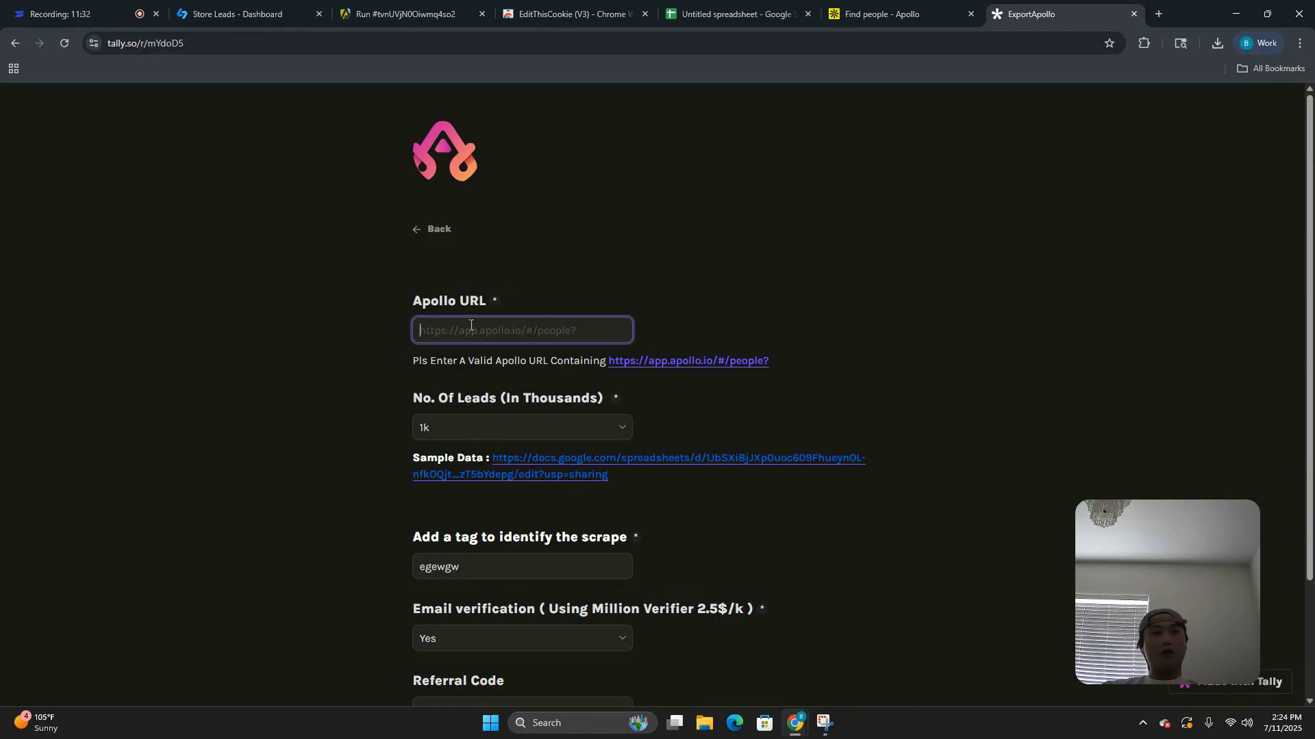
key("ctrl+v")
left_click(559, 257)
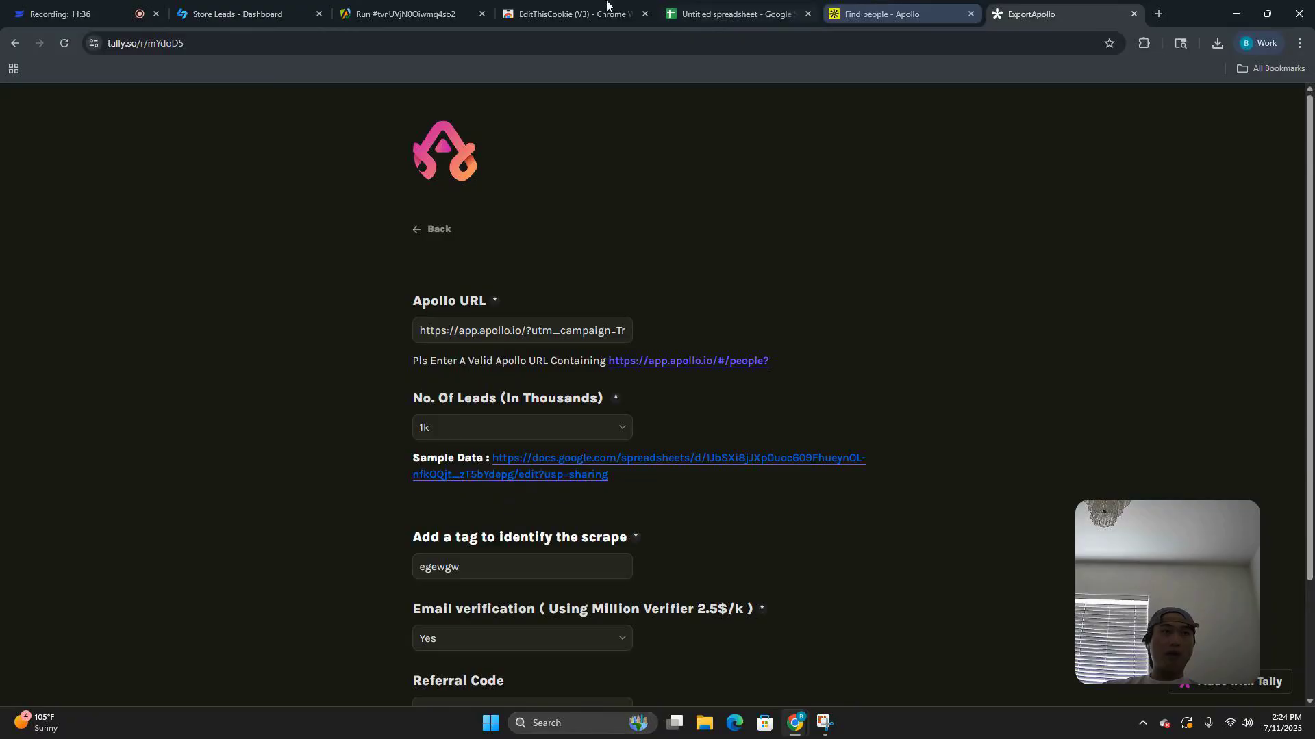
Step: Check the total number of people in the Apollo search and set the order's number of leads to 10k
left_click(437, 433)
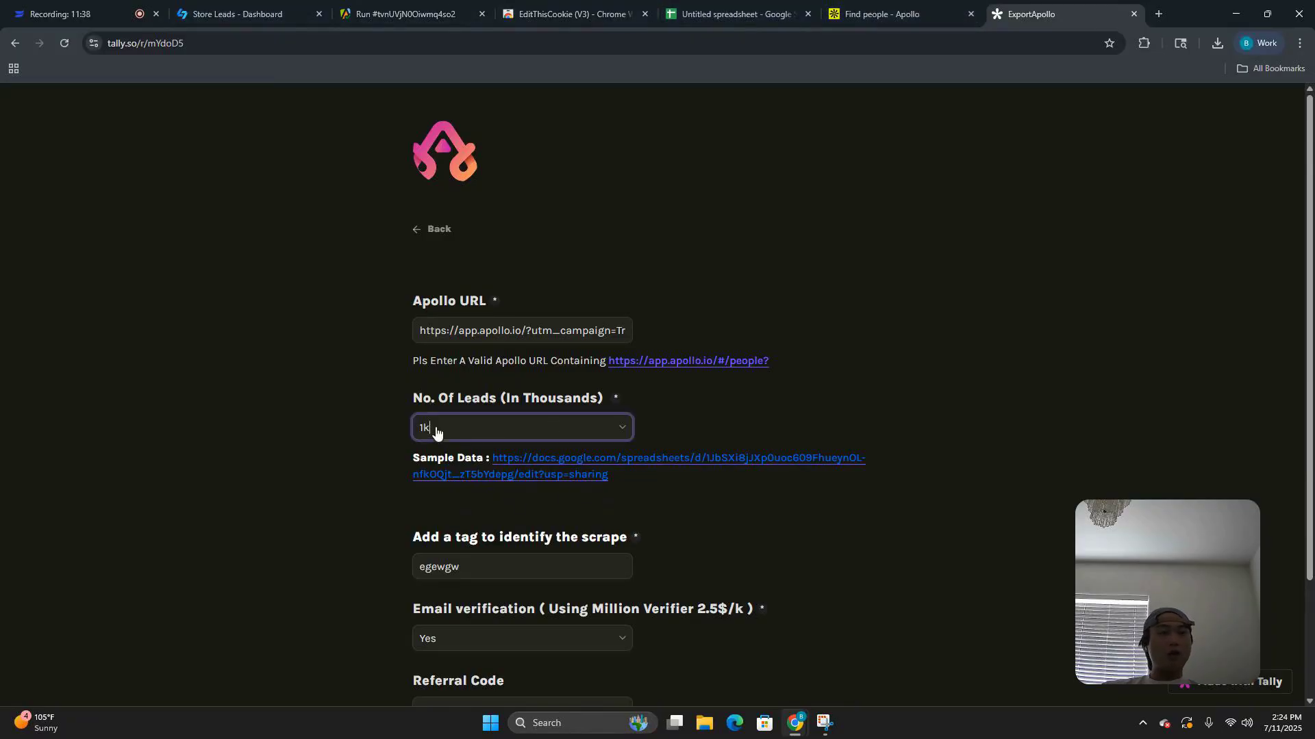
left_click(437, 430)
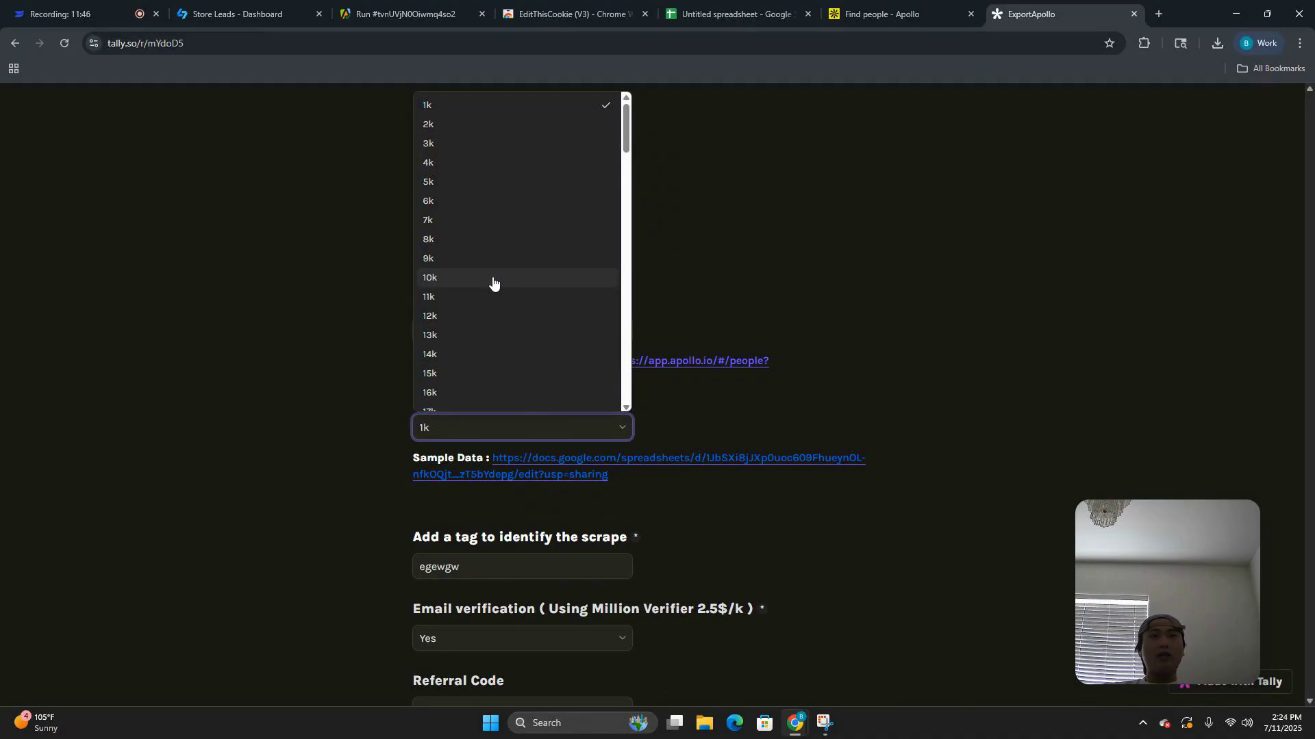
left_click(876, 14)
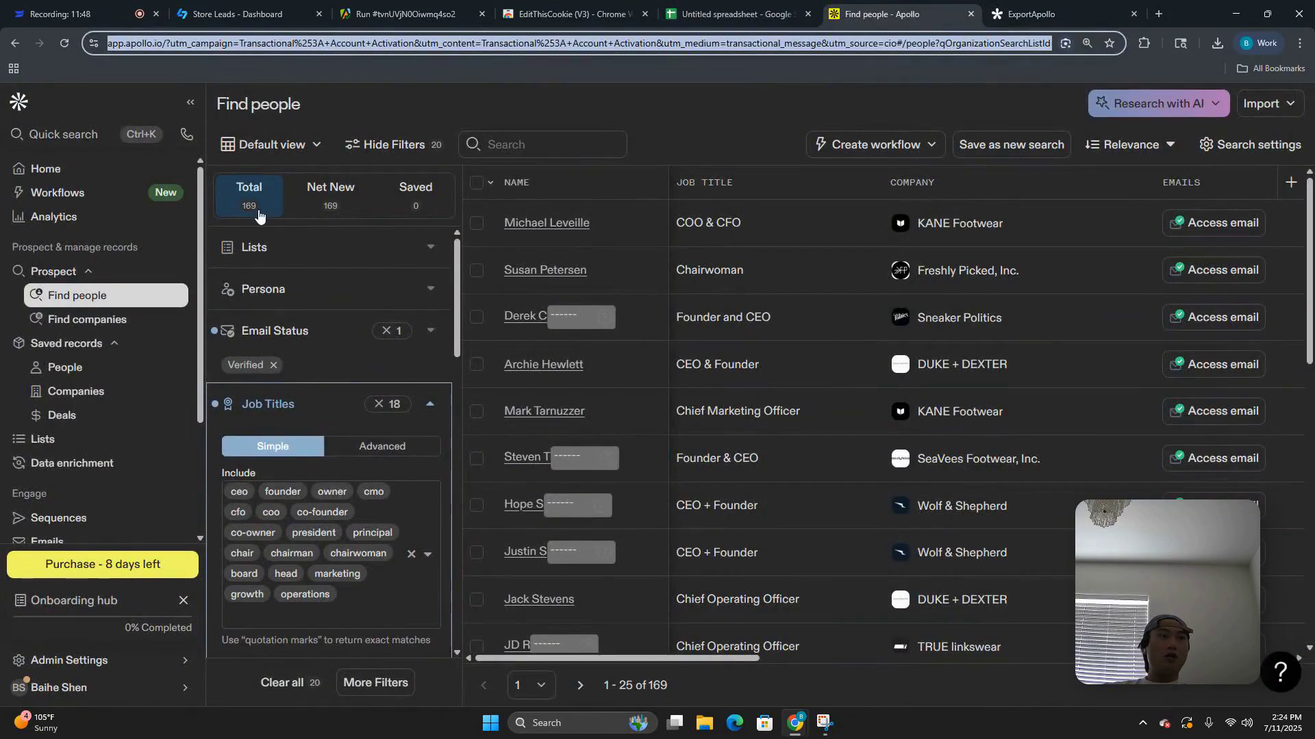
left_click(1055, 14)
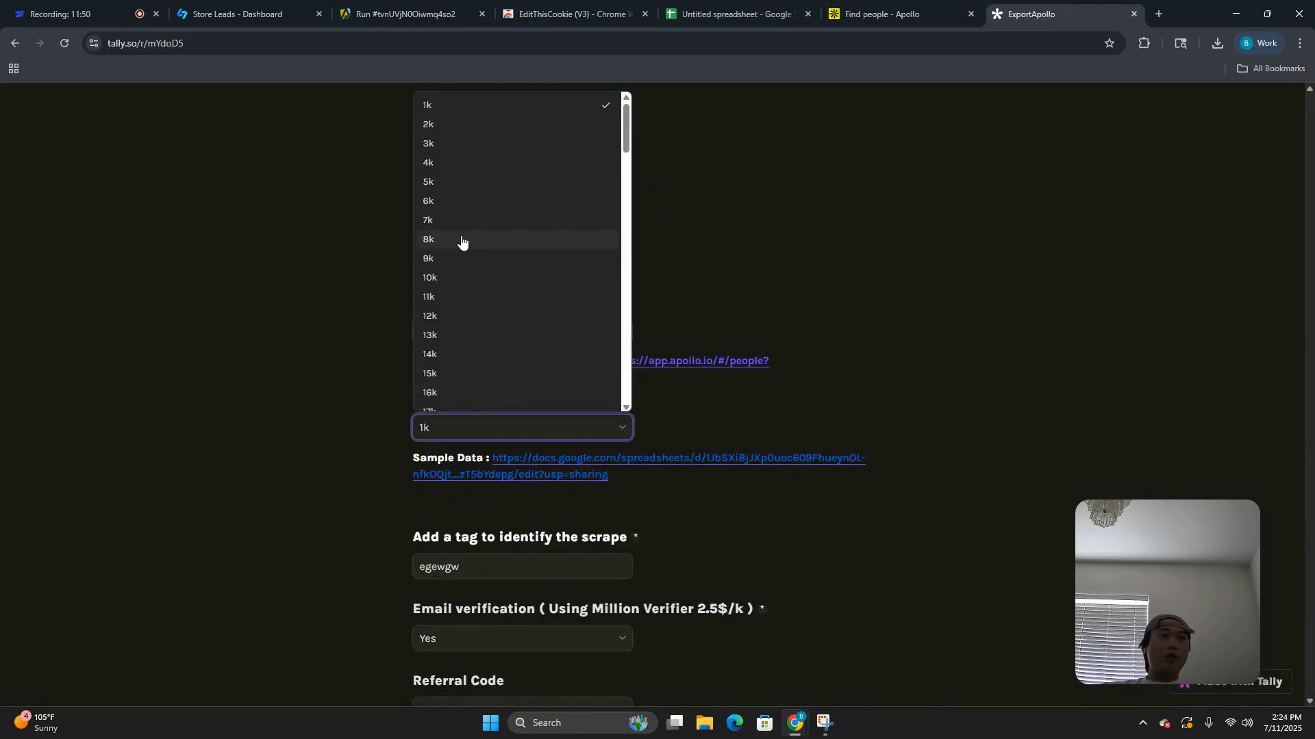
left_click(461, 277)
Step: Examine the order form's email verification options and Million Verifier pricing, and recheck the email status filter on Apollo's people search
scroll(517, 427, "down", 2)
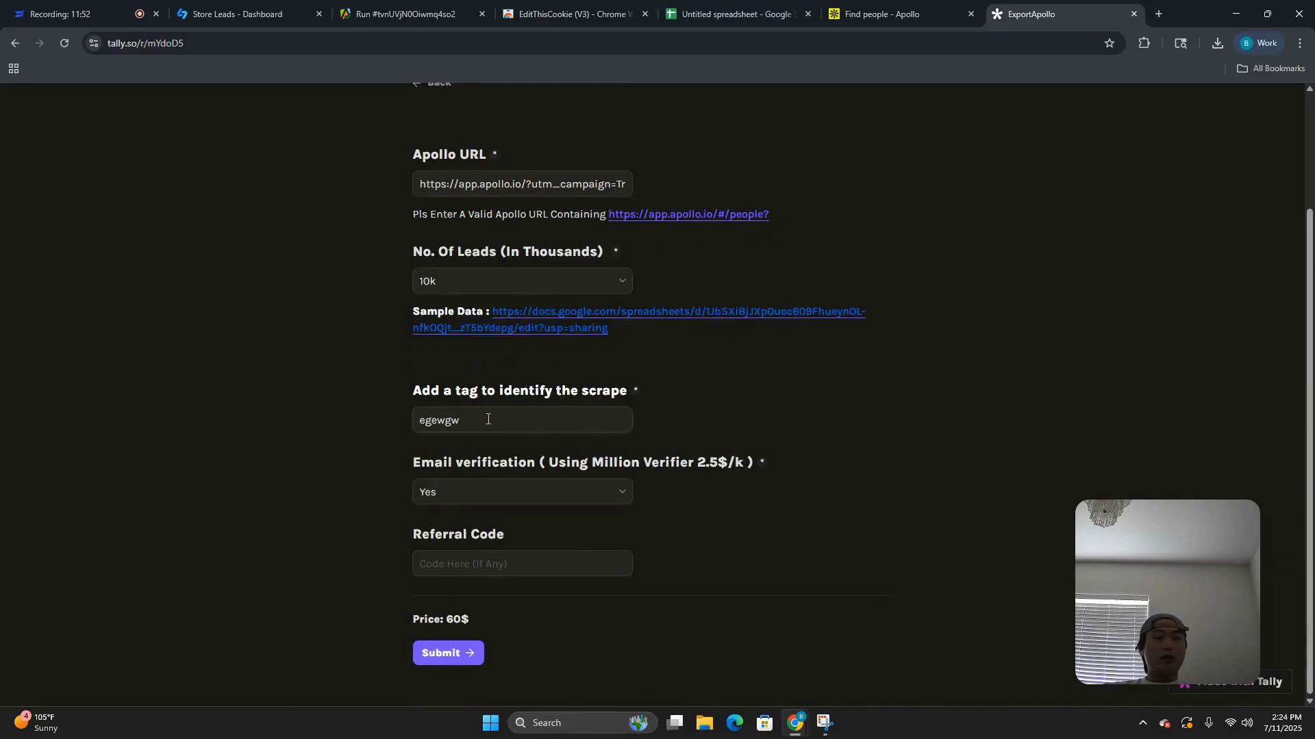
left_click(481, 493)
left_click(478, 493)
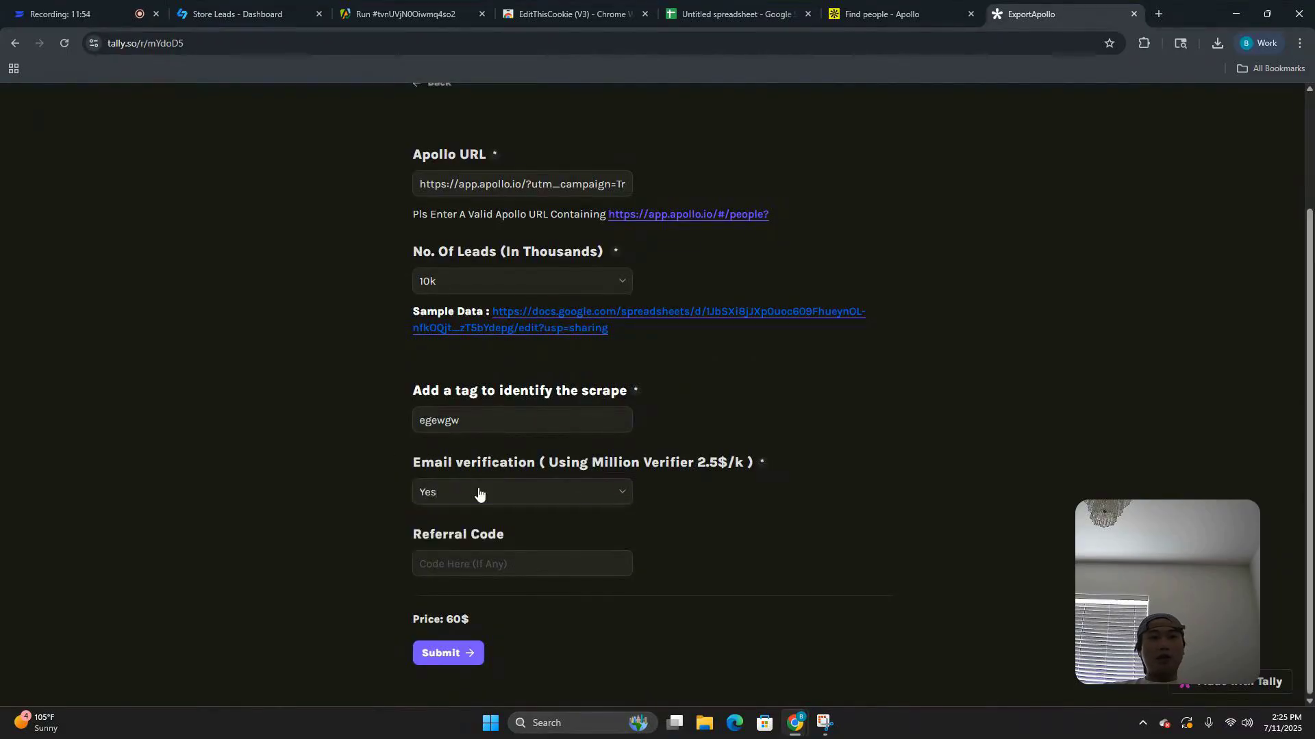
left_click(479, 493)
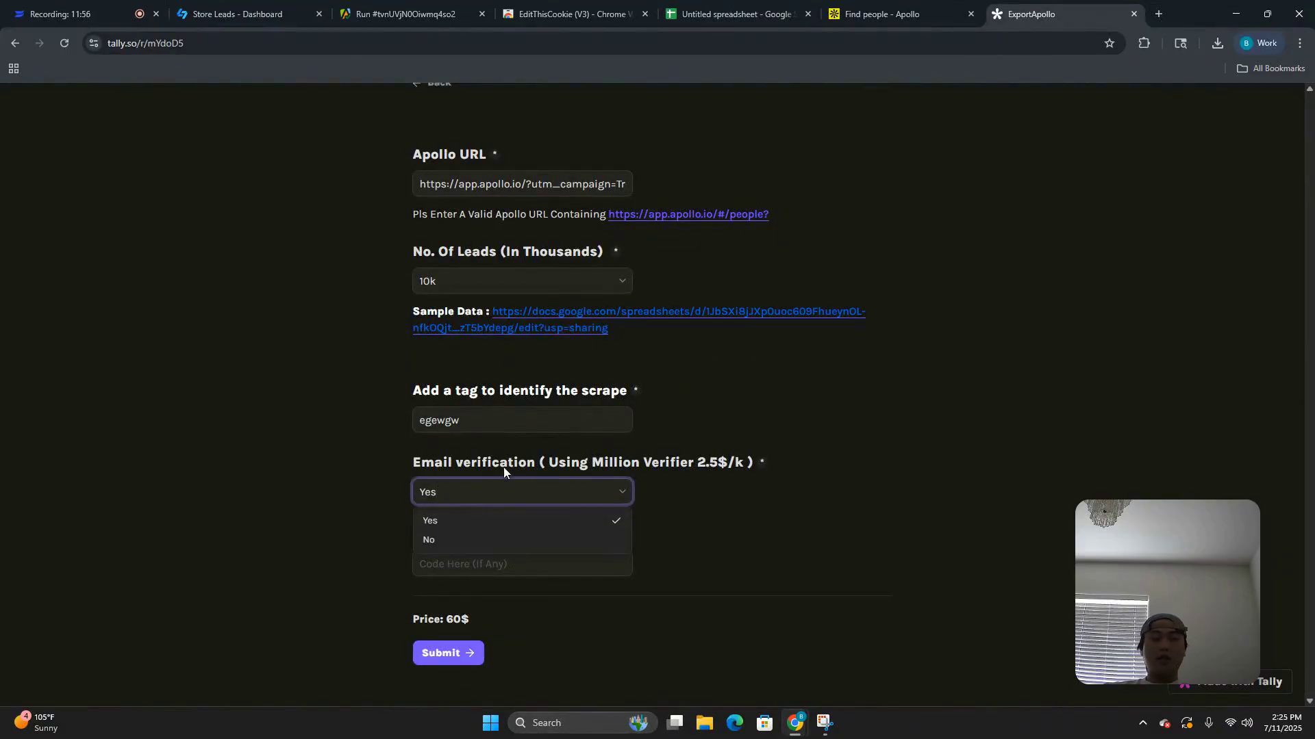
left_click(600, 460)
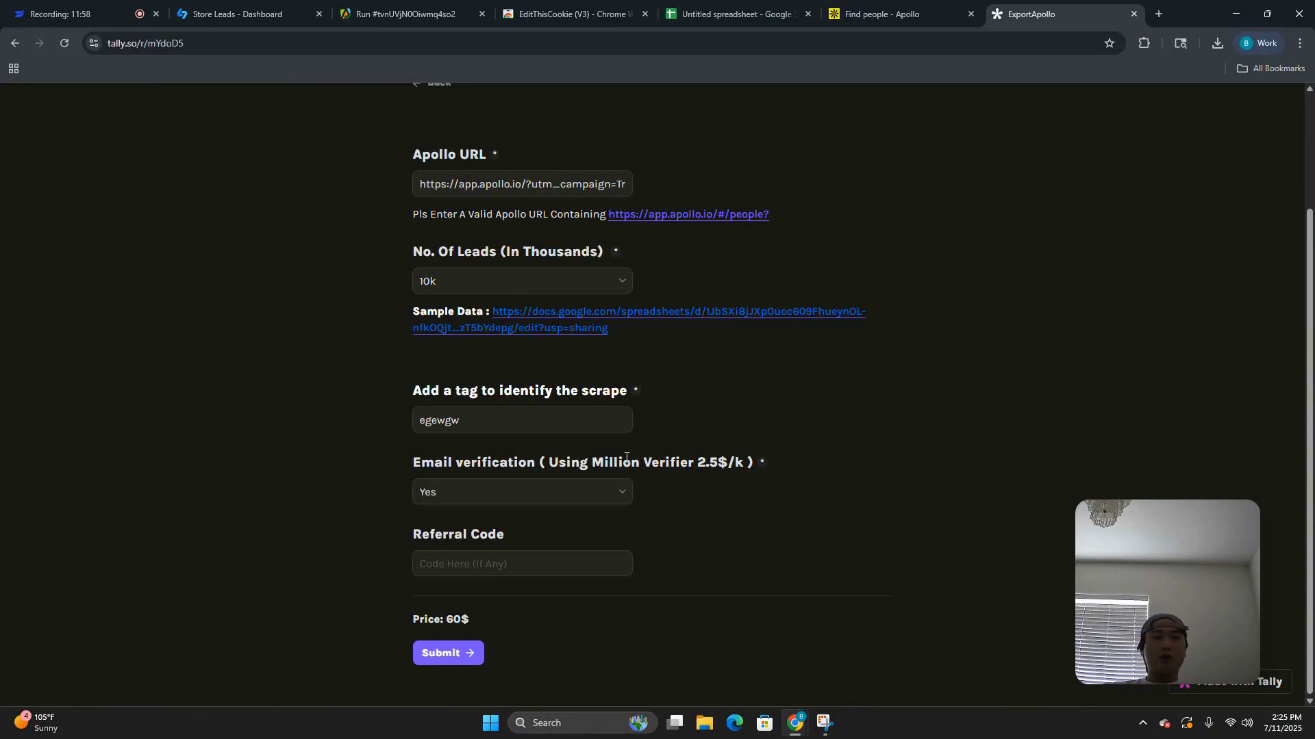
left_click_drag(626, 460, 661, 461)
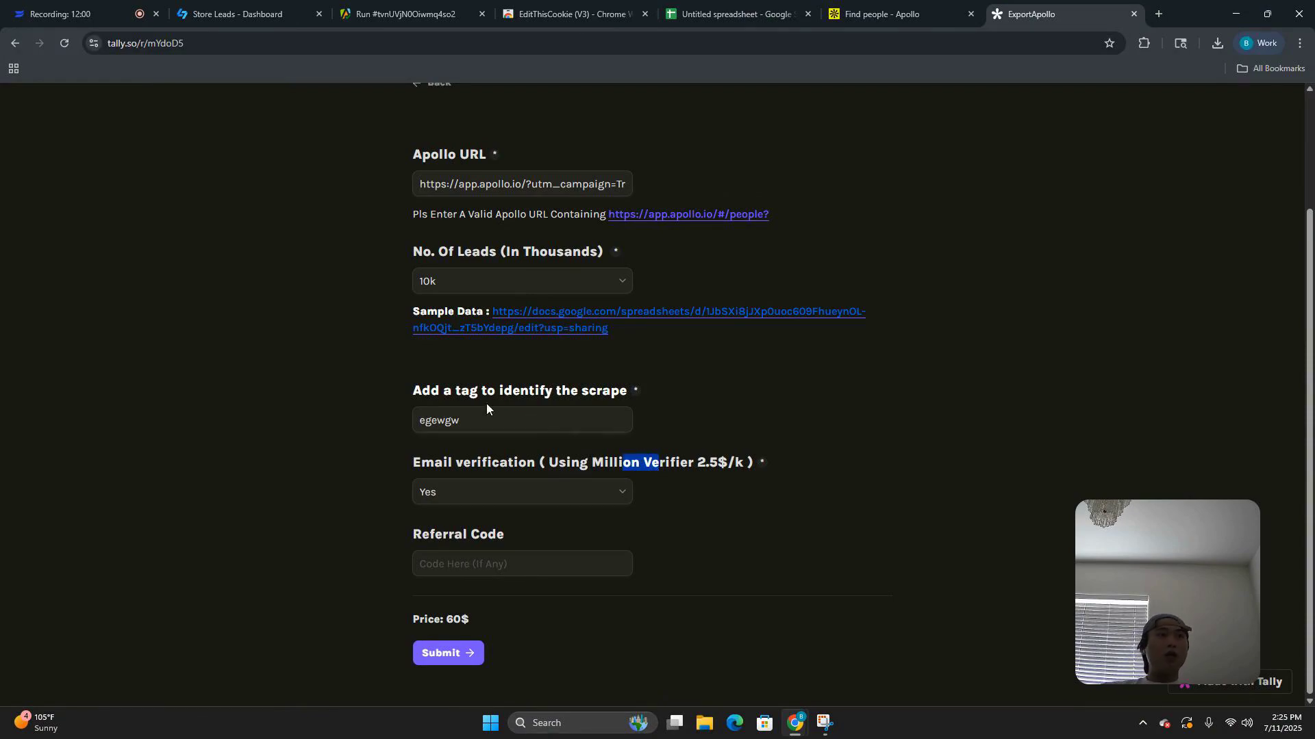
left_click(883, 14)
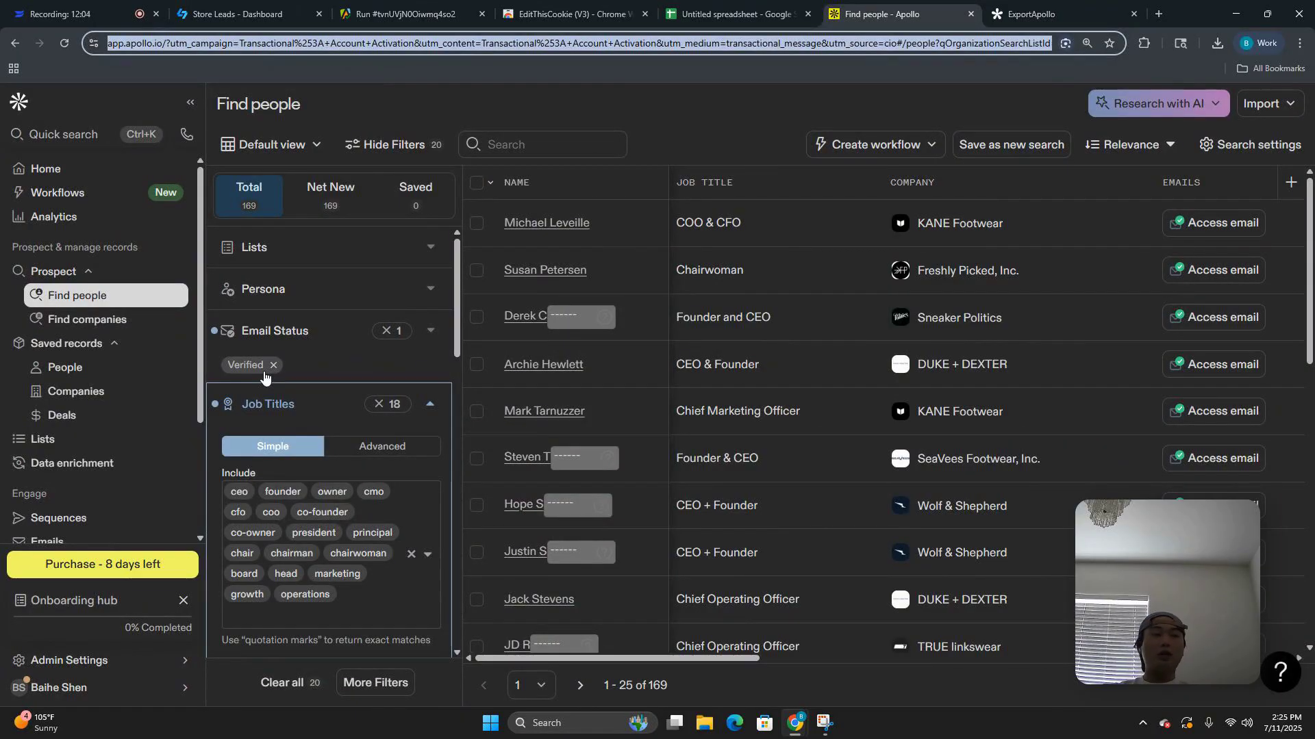
left_click(1012, 13)
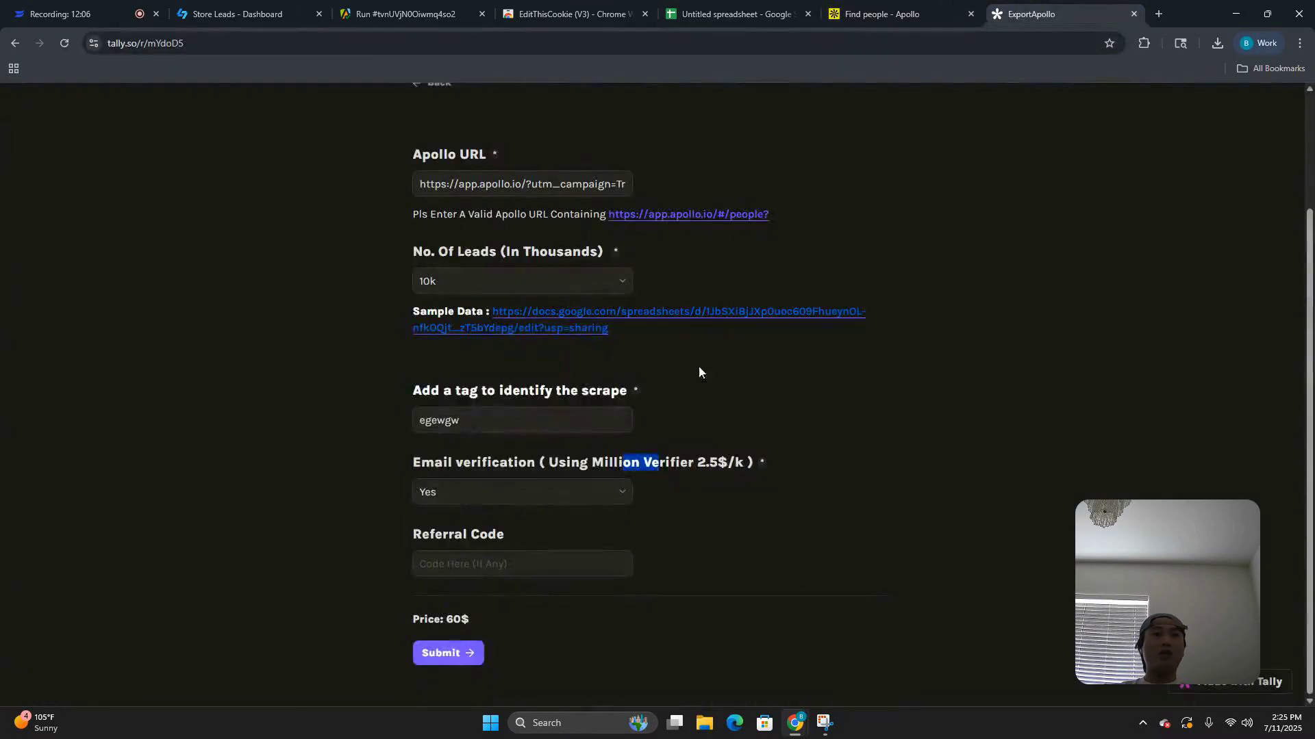
left_click(653, 465)
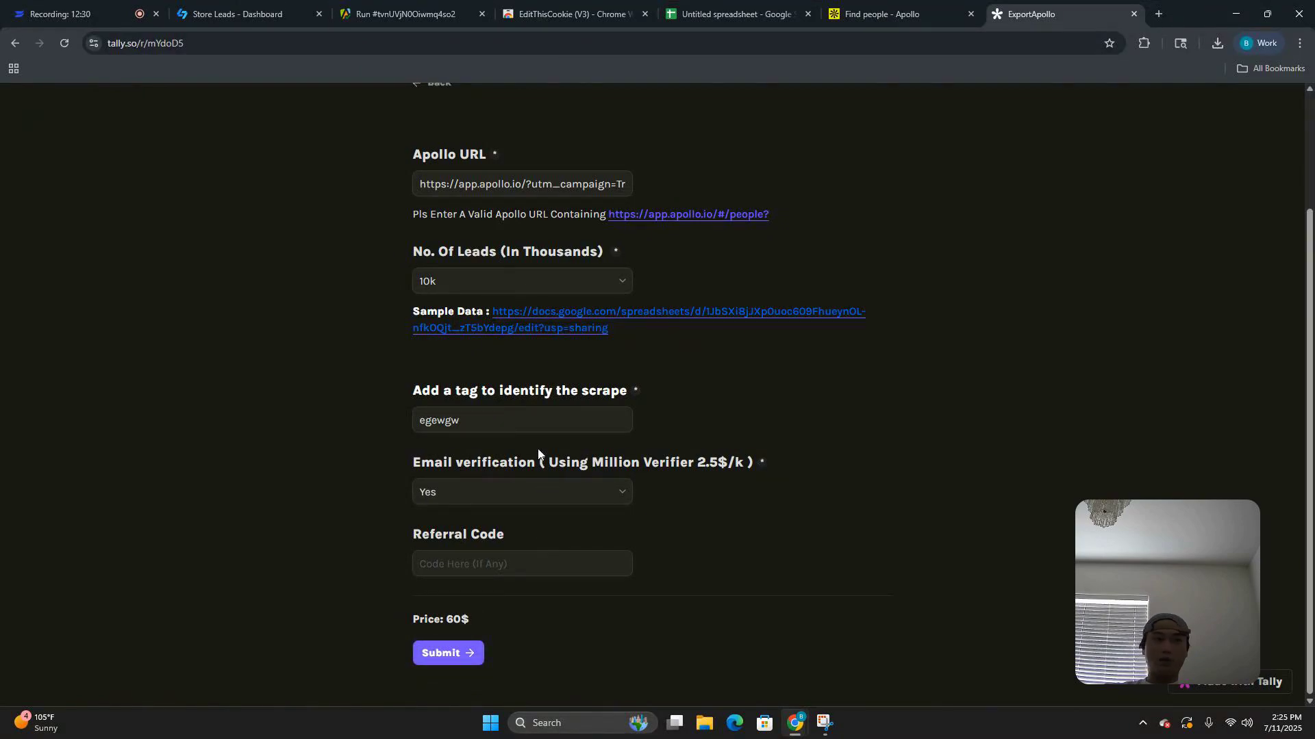
Step: Set the number of leads in the ExportApollo order form to 1k
left_click(515, 286)
left_click(467, 312)
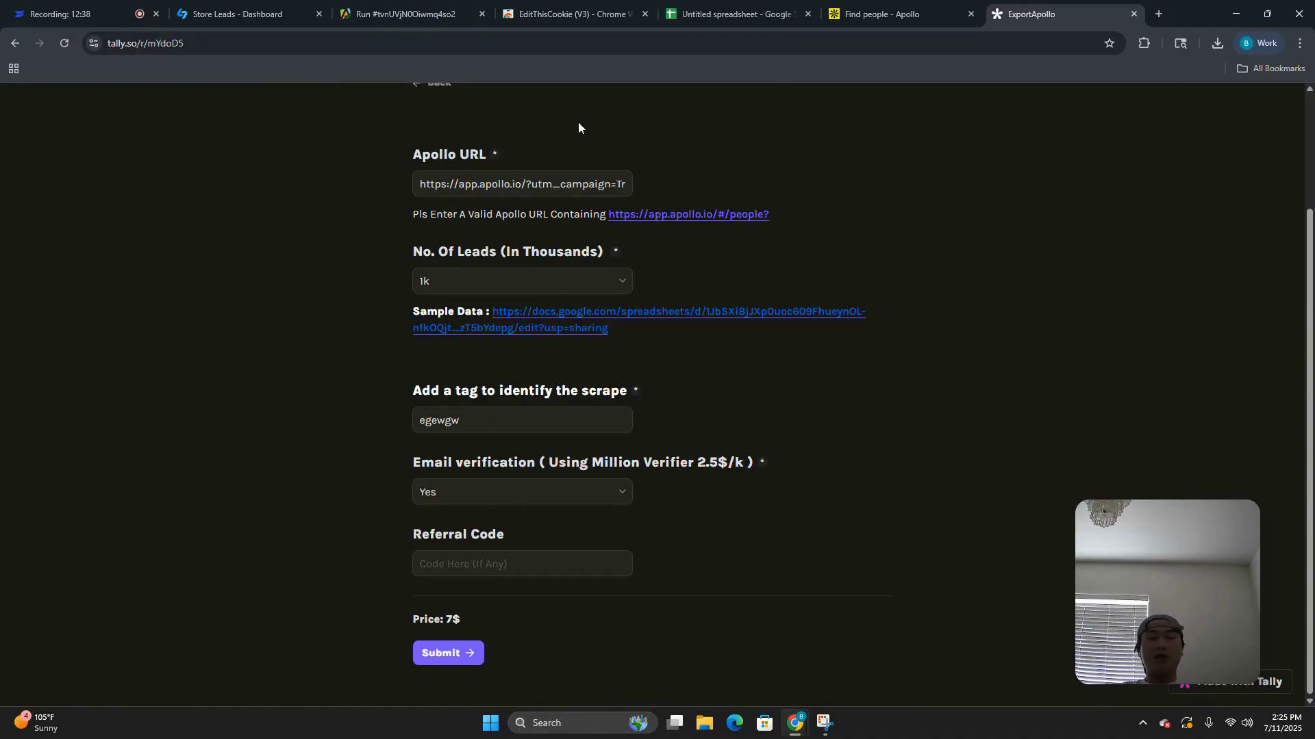
scroll(473, 210, "up", 2)
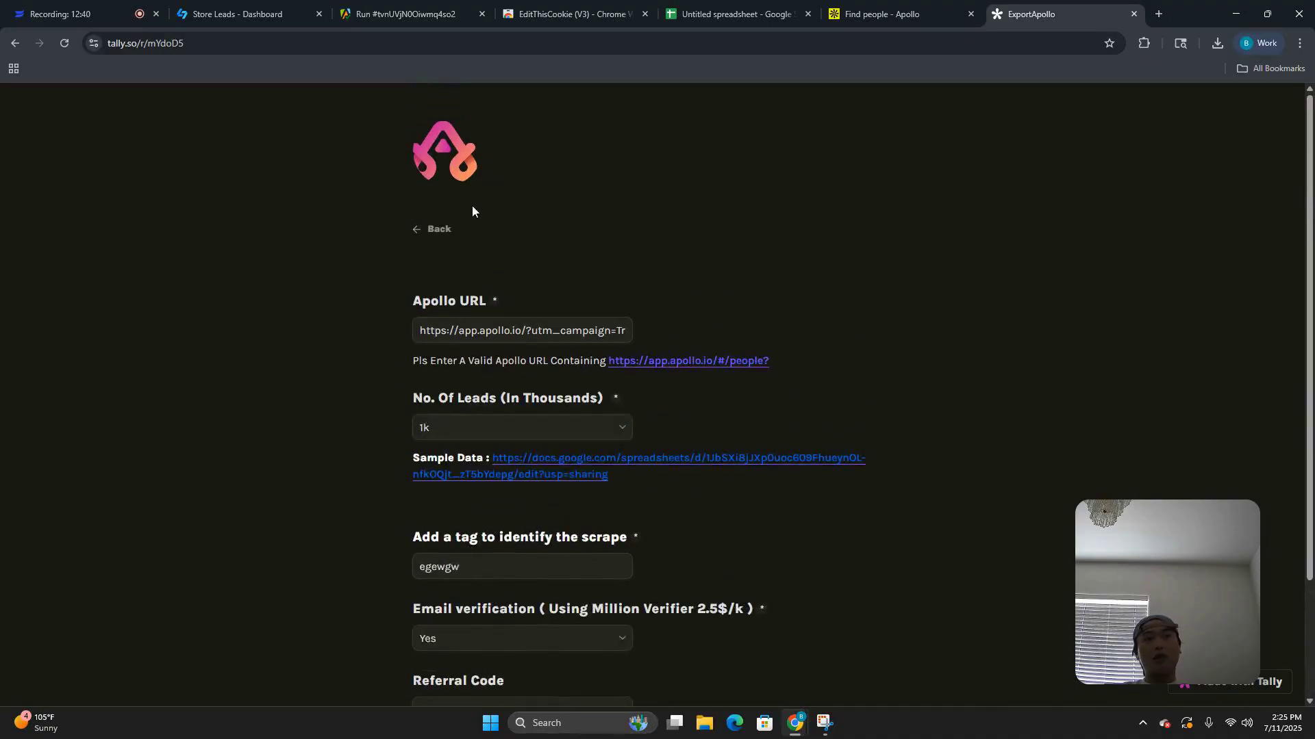